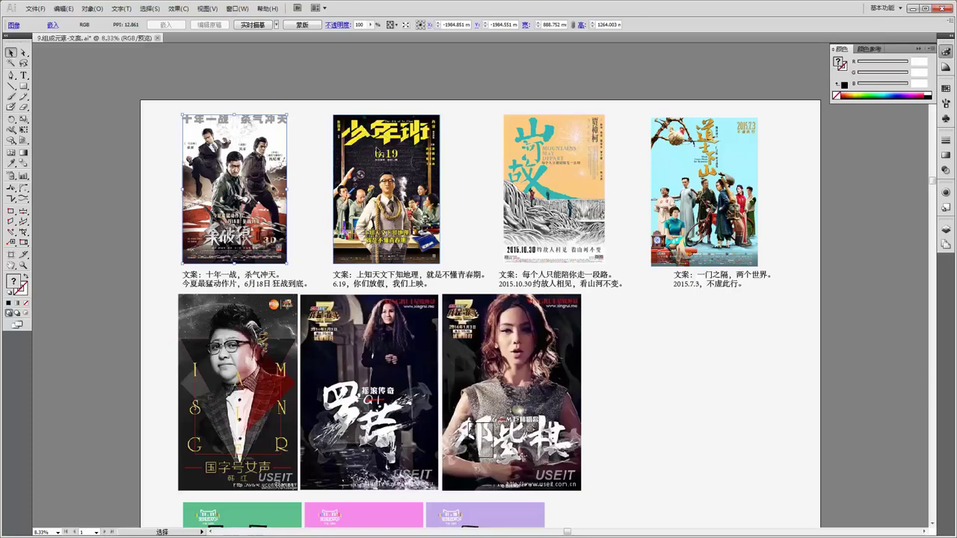
Examine the row of movie posters with their copy lines and the singer posters beneath them
key("ctrl+equal")
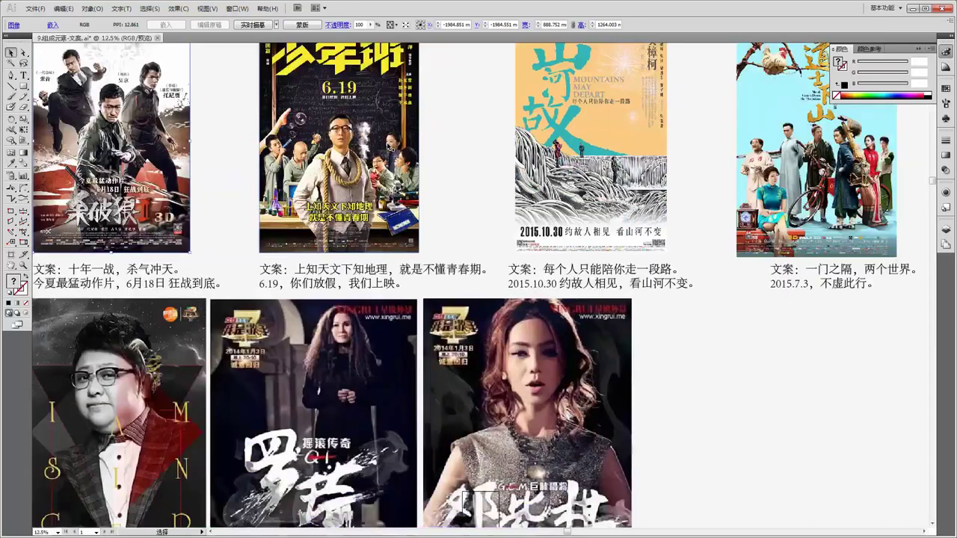
scroll(376, 150, "up", 1)
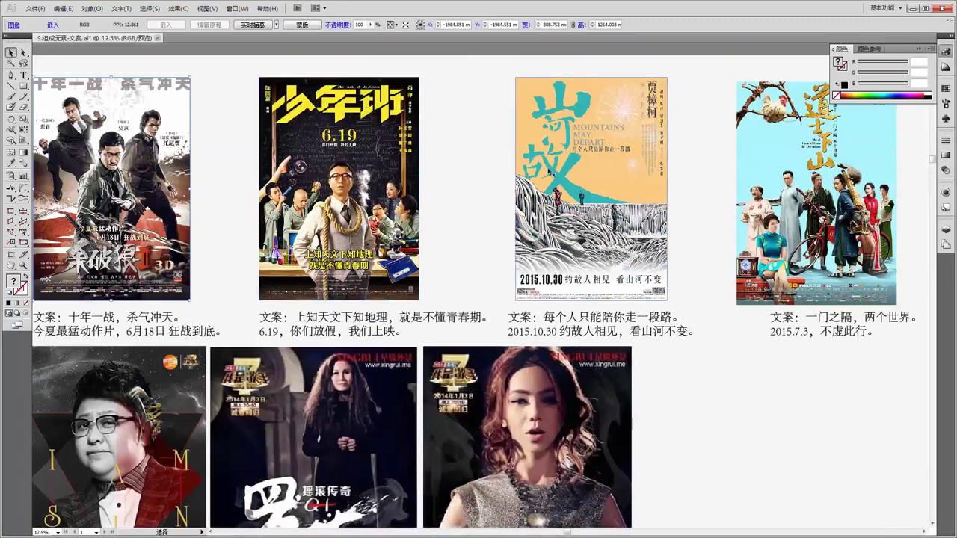
scroll(338, 187, "down", 1)
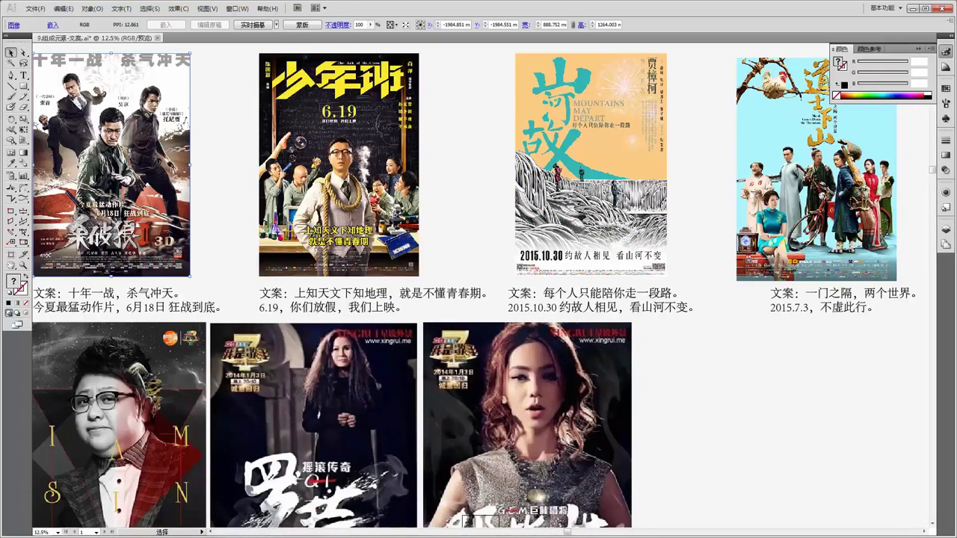
scroll(85, 234, "down", 1)
scroll(86, 205, "down", 6)
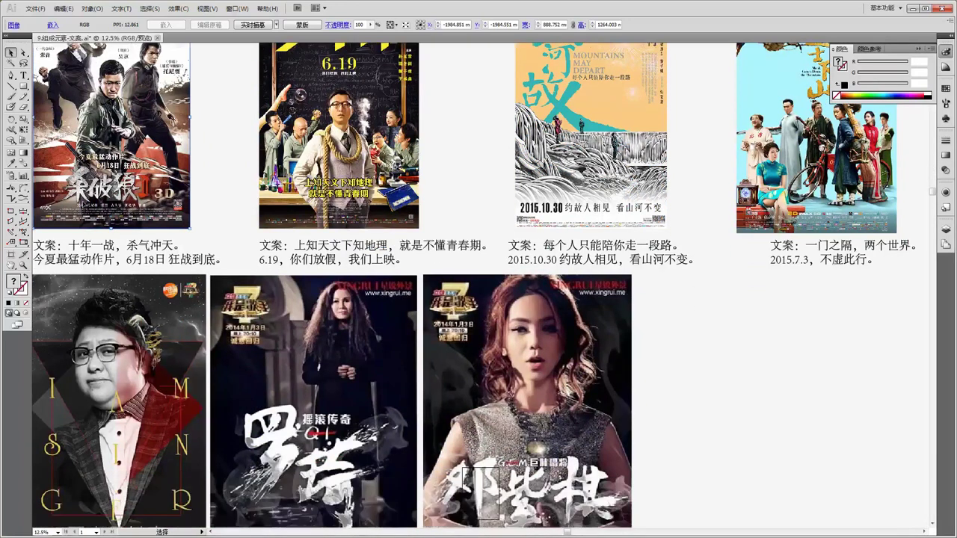
scroll(263, 274, "down", 3)
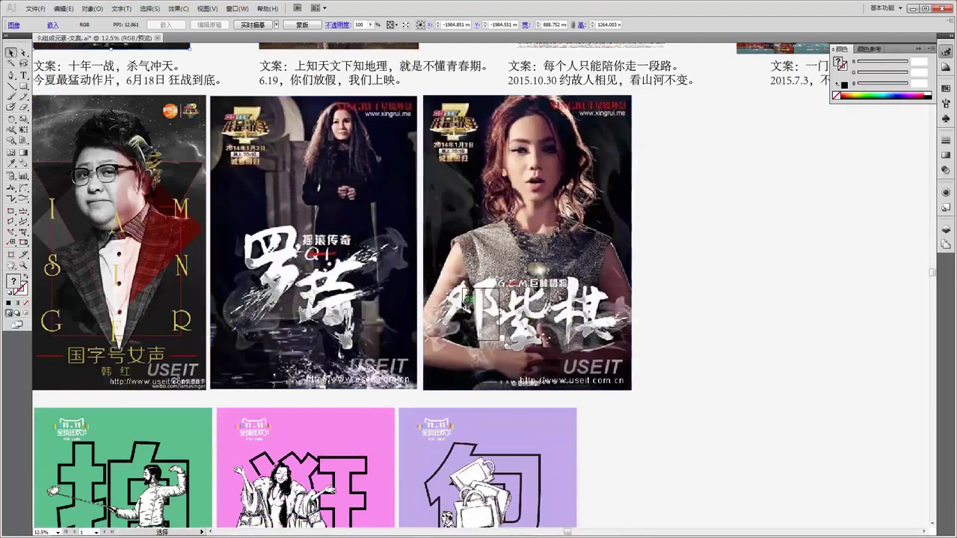
scroll(478, 303, "down", 2)
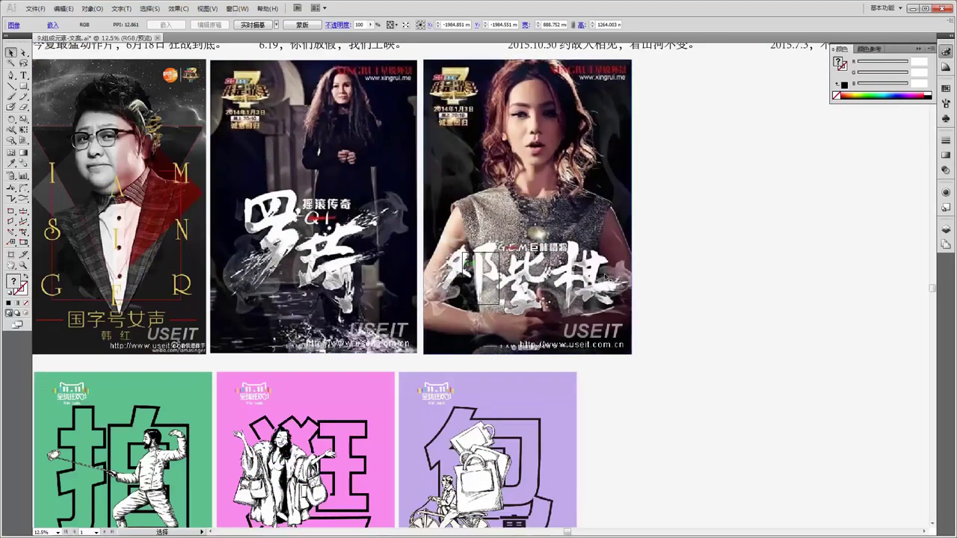
scroll(329, 240, "down", 1)
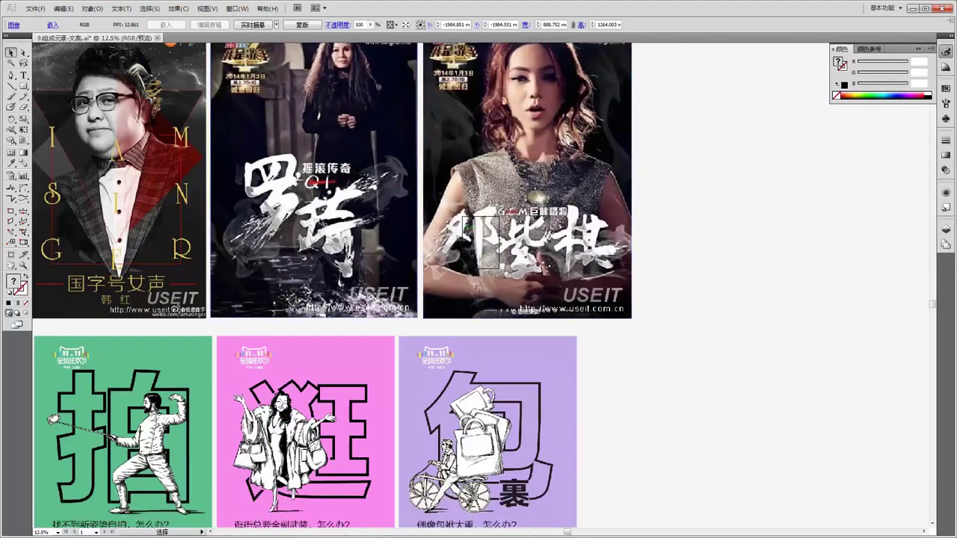
Examine the green, pink and purple 11.11 posters, including their large outlined characters and slogans
scroll(335, 221, "down", 1)
scroll(307, 206, "down", 1)
scroll(329, 206, "down", 2)
scroll(347, 221, "down", 1)
scroll(299, 239, "down", 1)
scroll(203, 221, "down", 1)
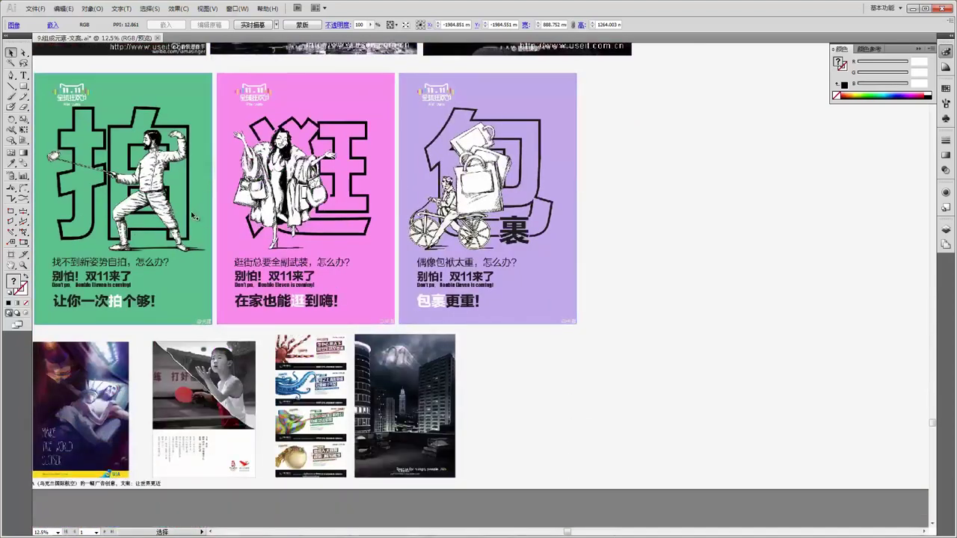
scroll(266, 187, "down", 1)
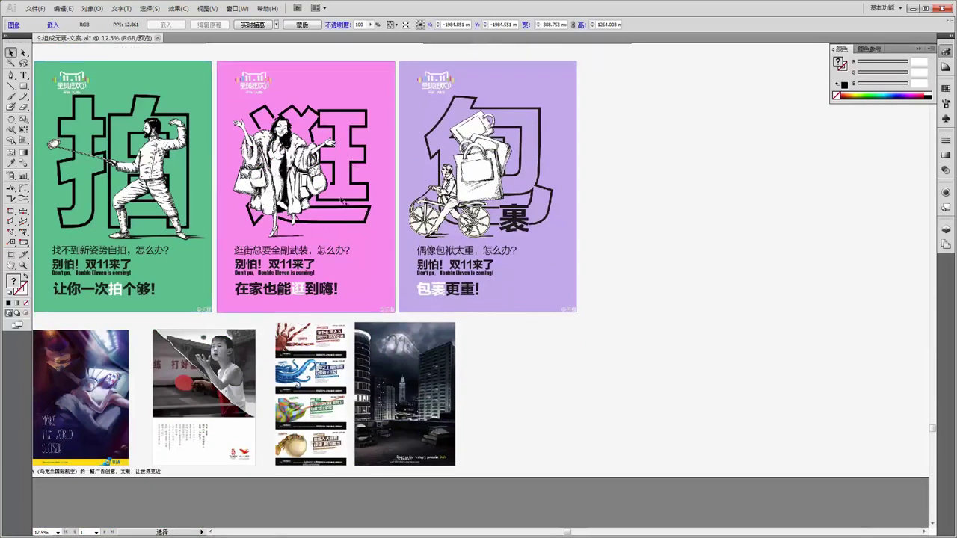
scroll(341, 224, "down", 1)
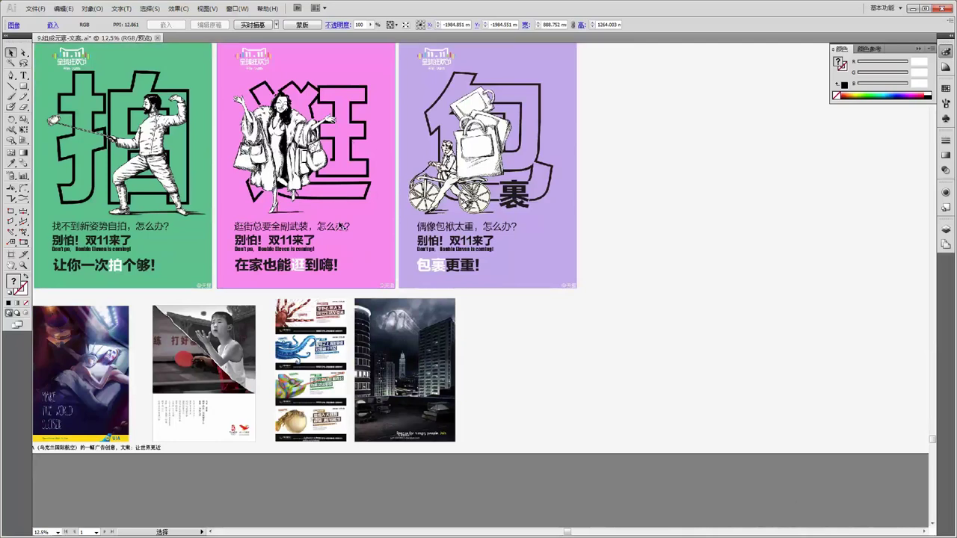
scroll(344, 226, "down", 2)
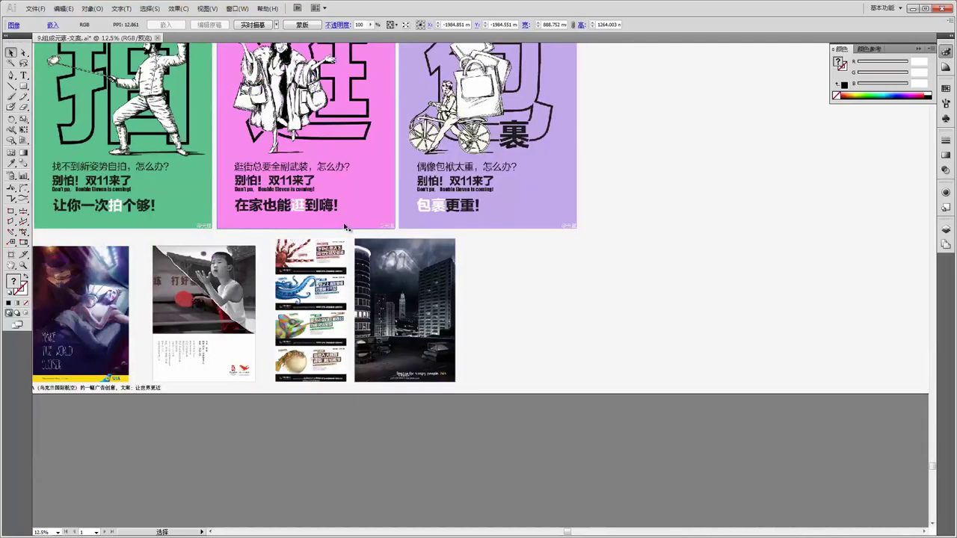
Inspect the four-banner animal ad and the night-city ad in the last row up close, and revisit the purple 11.11 poster
key("ctrl+plus")
scroll(331, 222, "down", 2)
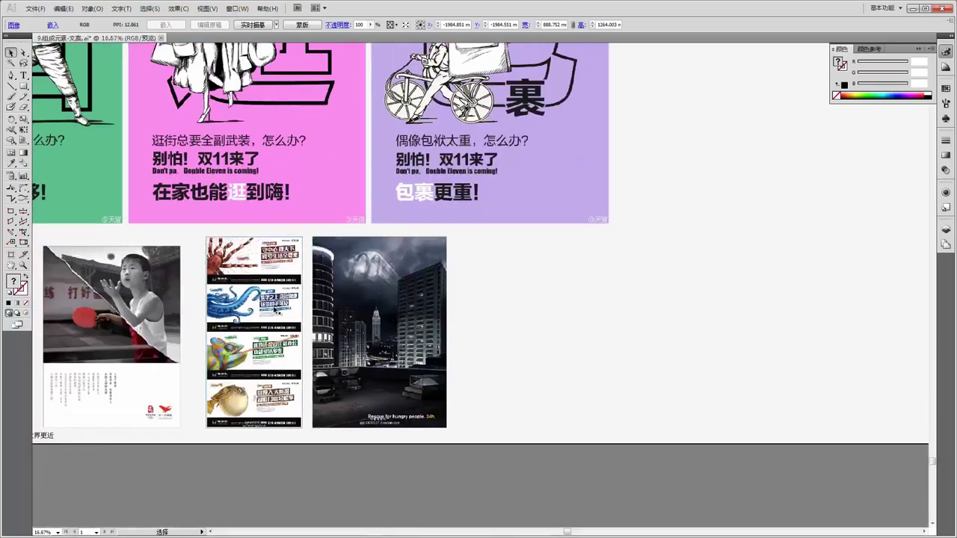
key("ctrl+plus")
key("ctrl+plus")
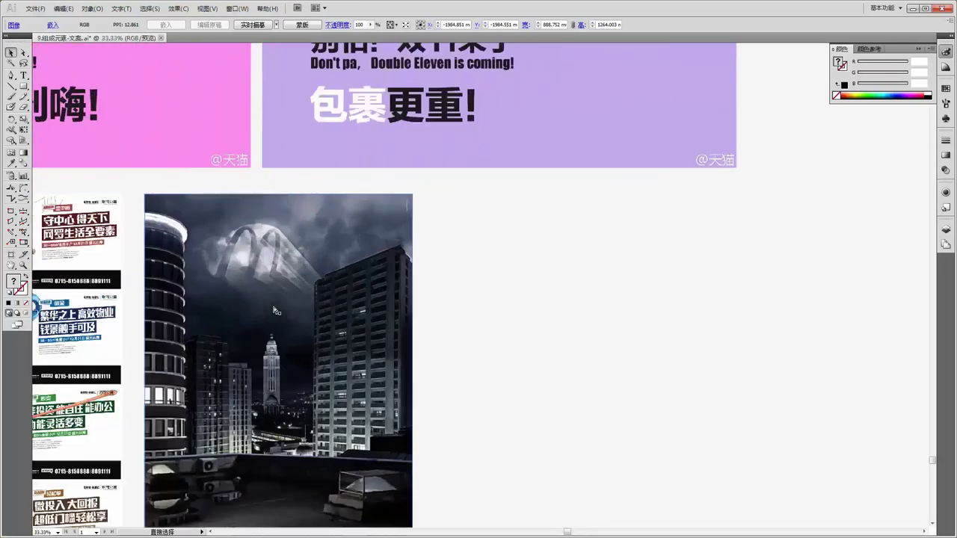
key("ctrl+minus")
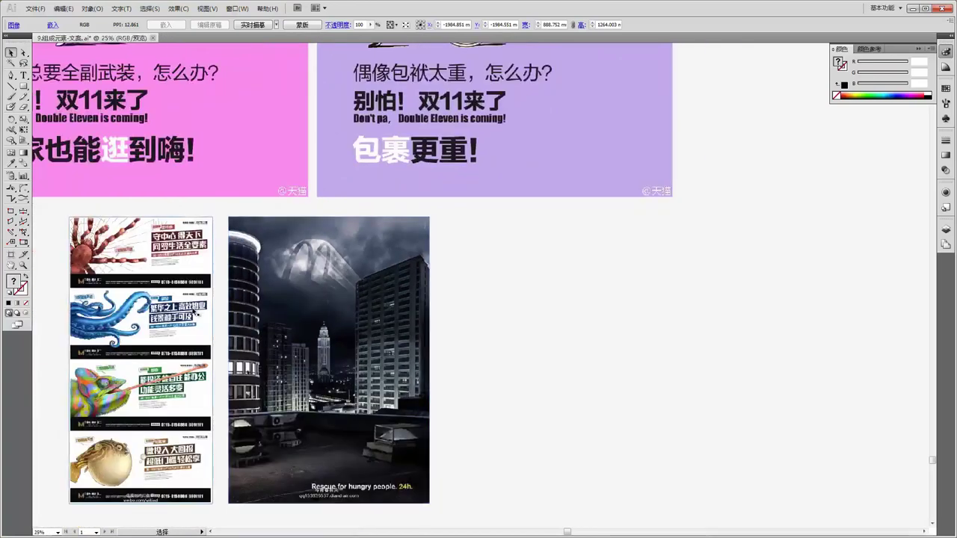
scroll(197, 315, "down", 1)
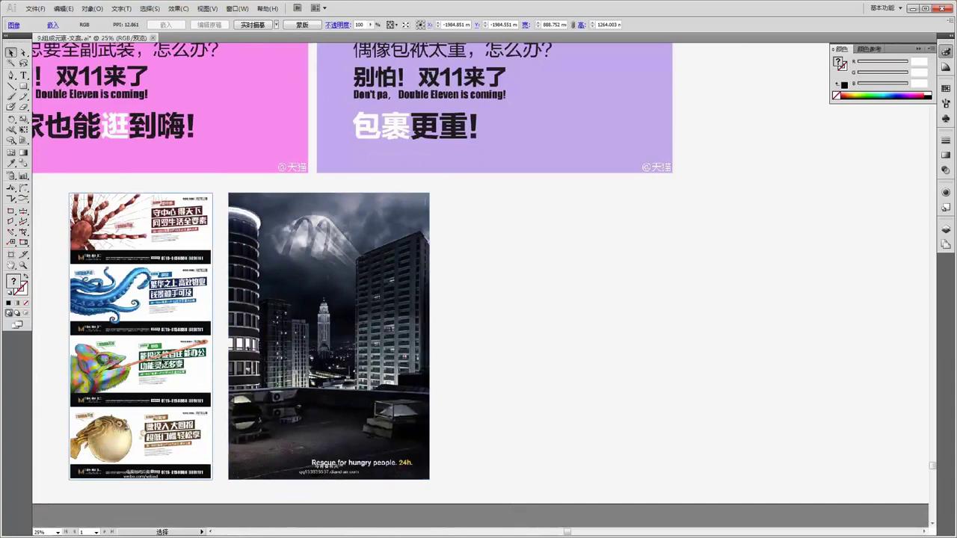
scroll(161, 360, "up", 5)
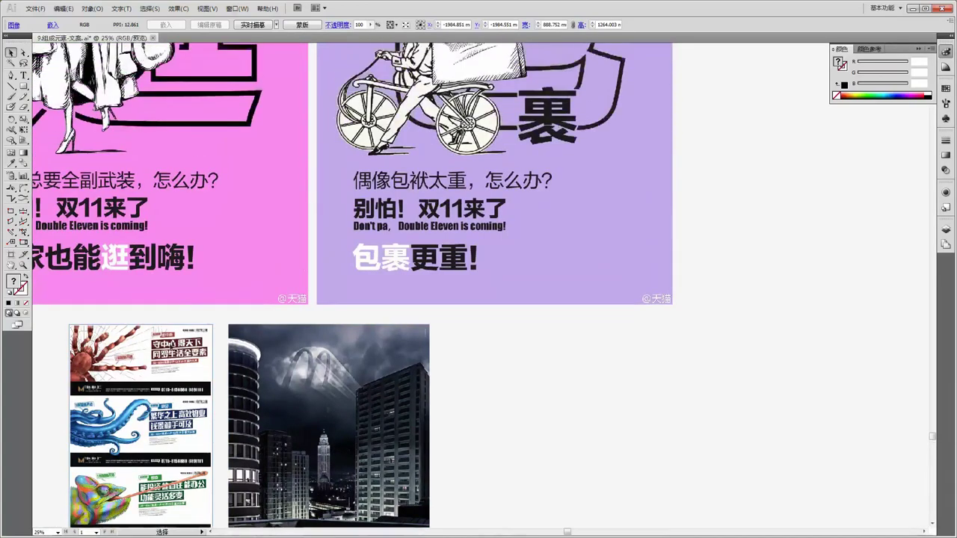
scroll(293, 318, "up", 5)
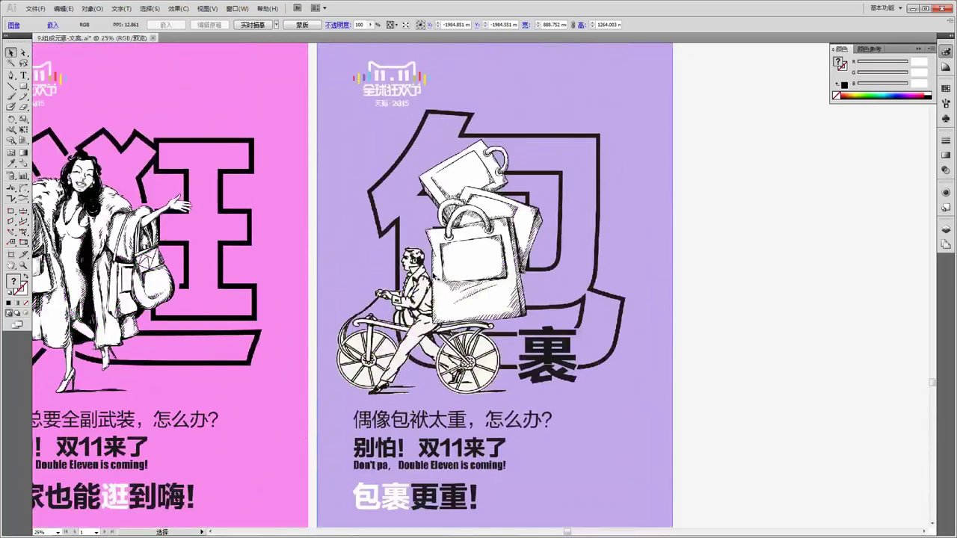
Add the single character 逛 as point text in the blank area beside the purple poster
key("ctrl+minus")
key("ctrl+minus")
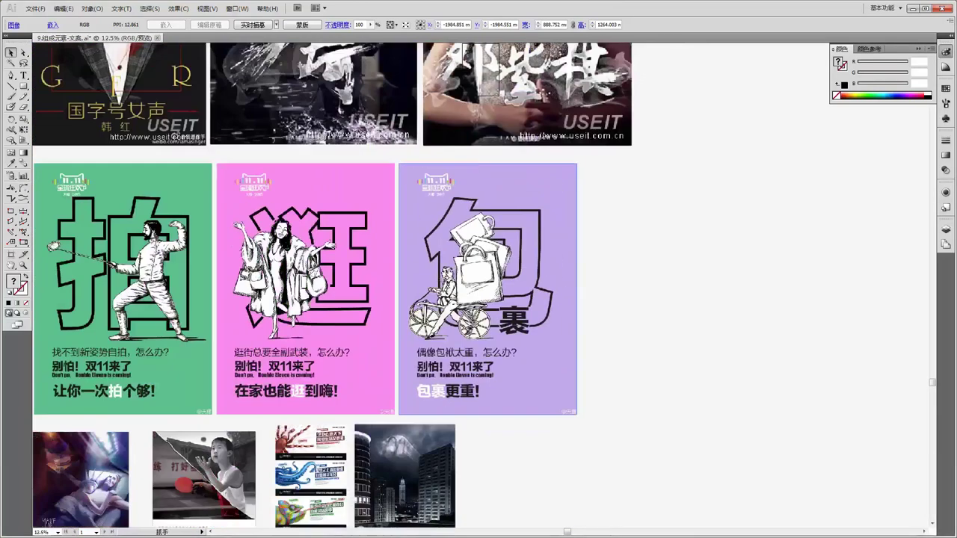
left_click_drag(438, 273, 293, 245)
left_click(24, 76)
left_click(543, 279)
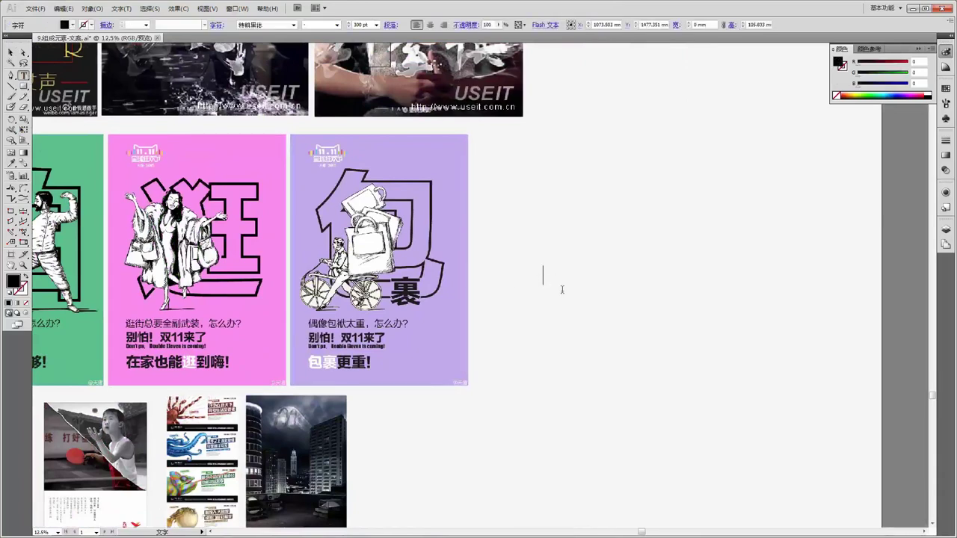
key("Escape")
left_click(528, 275)
type("guang")
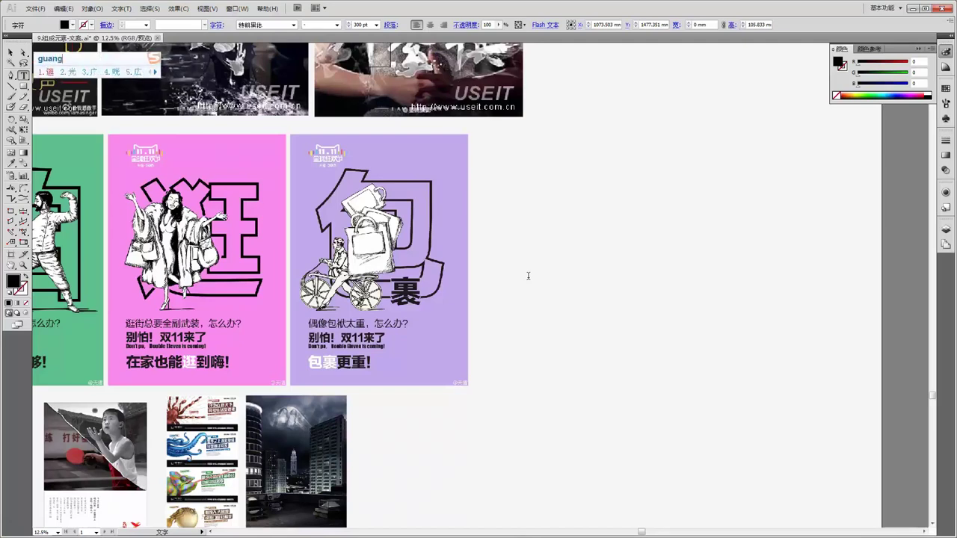
key("space")
Scale the 逛 text up to about 411 mm wide and position it beside the lower part of the purple poster
left_click(10, 52)
left_click_drag(552, 276, 675, 190)
left_click_drag(516, 315, 584, 253)
left_click_drag(549, 290, 748, 107)
key("ctrl+z")
left_click_drag(547, 323, 550, 335)
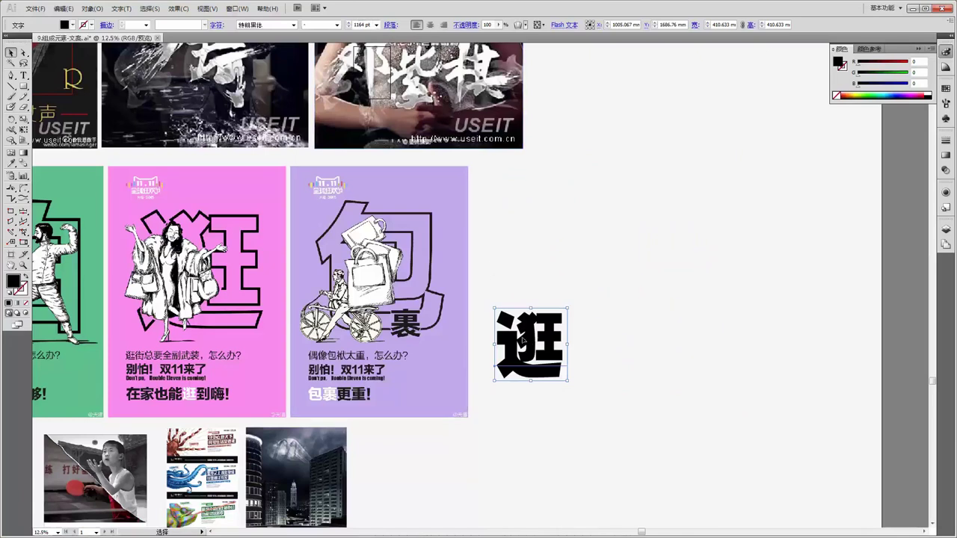
scroll(525, 338, "down", 5)
scroll(527, 335, "up", 3)
left_click_drag(532, 328, 535, 350)
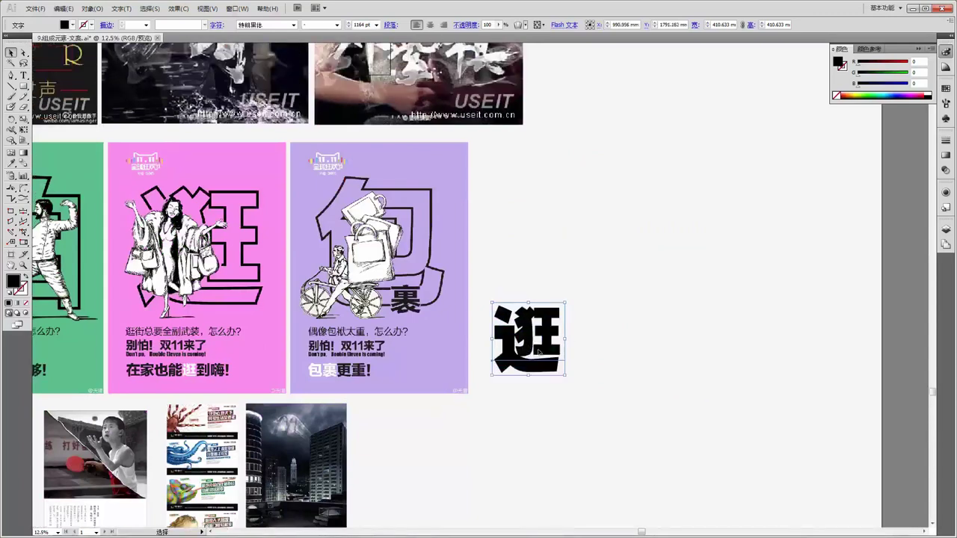
Convert the 逛 text to outlines and enlarge it to about 1196 mm wide by 1229 mm high
right_click(527, 345)
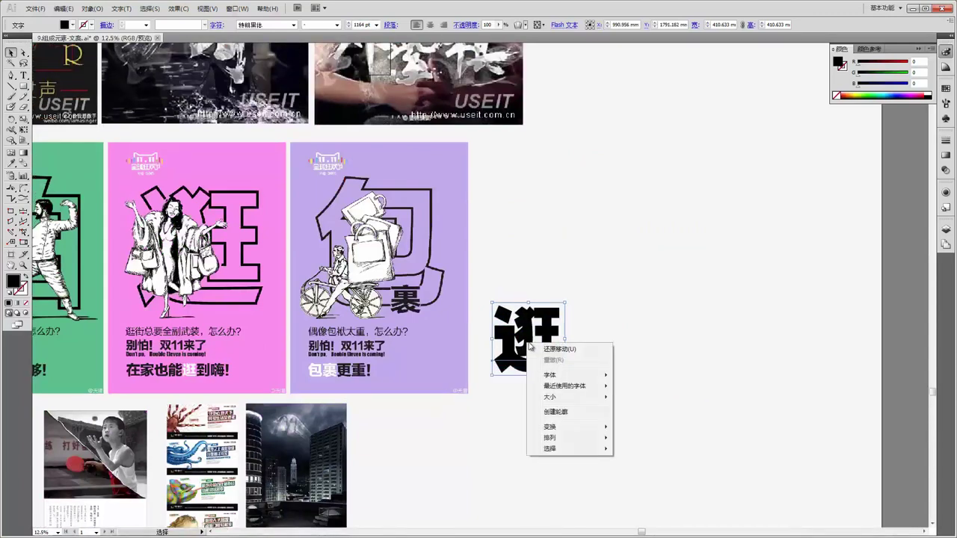
left_click(572, 413)
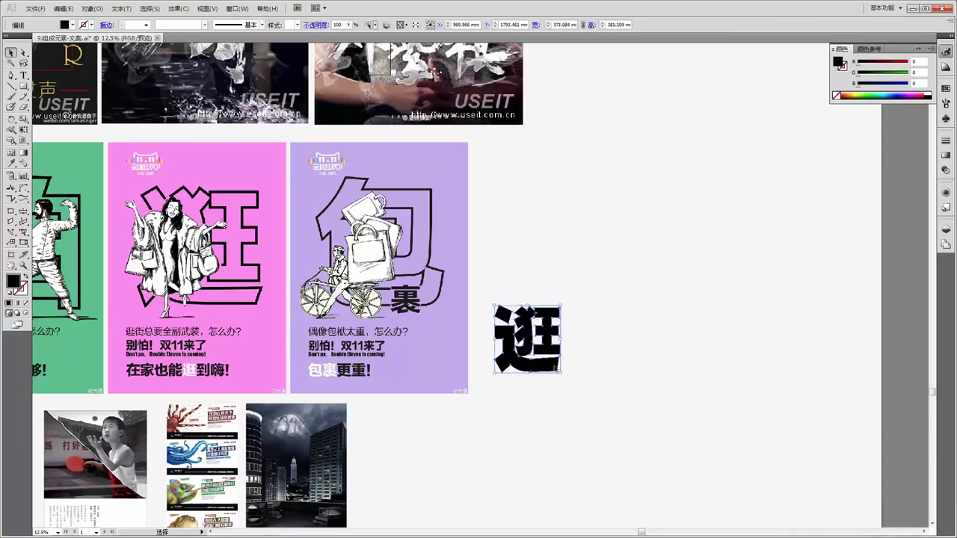
left_click_drag(563, 305, 706, 156)
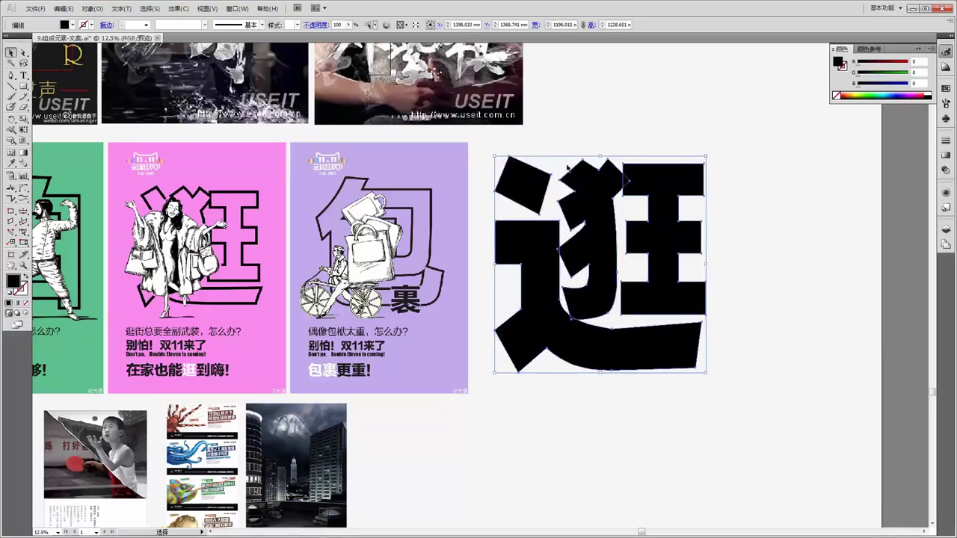
Remove the fill from the outlined 逛 and give it a black 40 pt stroke
left_click(73, 25)
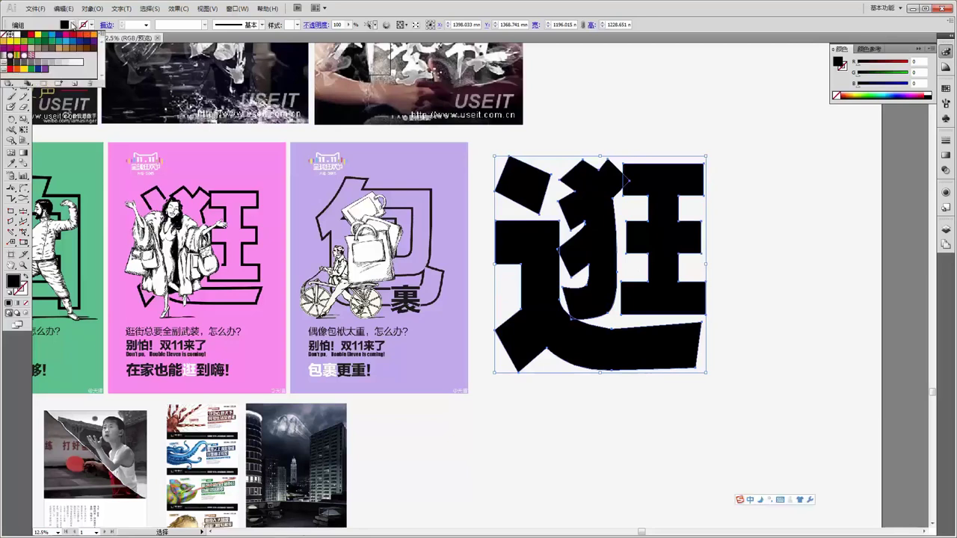
left_click(6, 34)
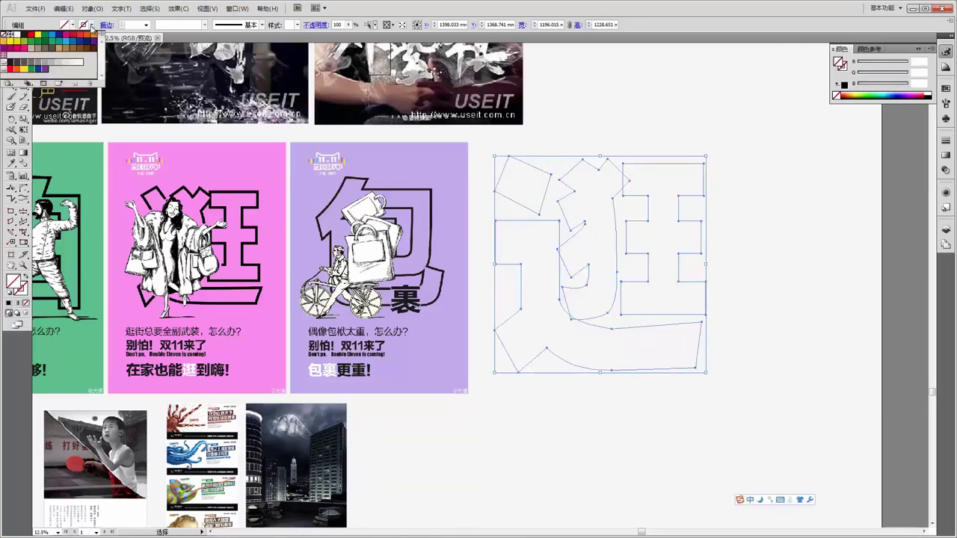
left_click(23, 36)
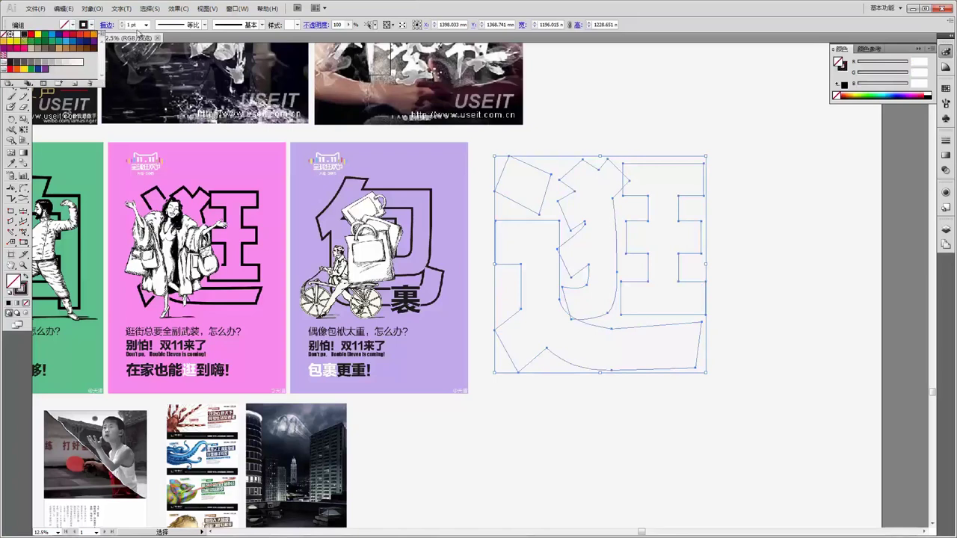
left_click(147, 25)
left_click(147, 25)
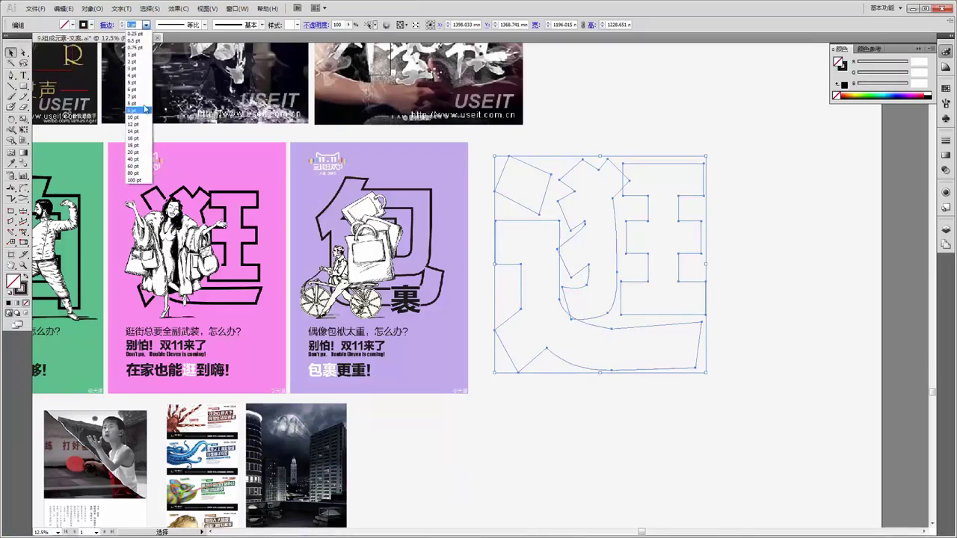
left_click(133, 159)
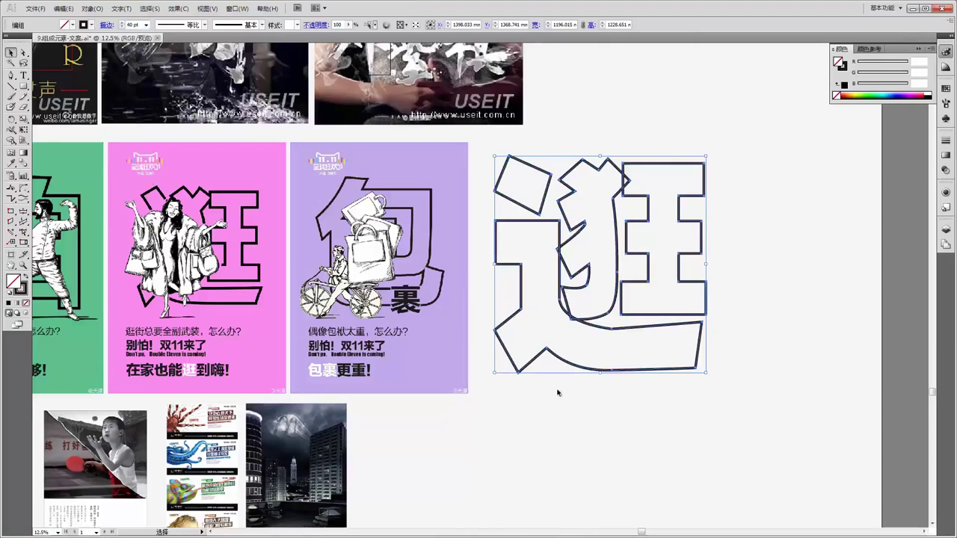
left_click(586, 399)
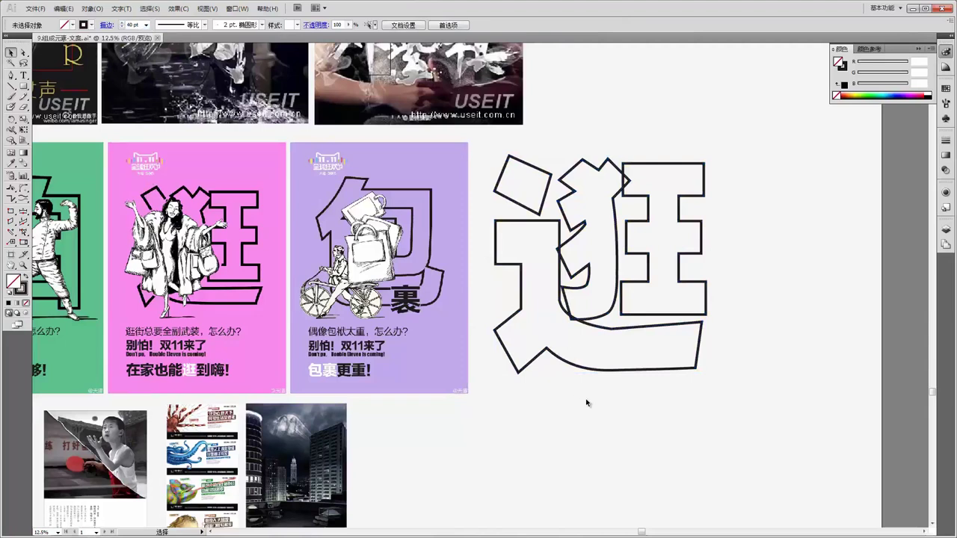
Ungroup the outlined 逛 and release its compound path into separate paths
right_click(618, 223)
left_click(657, 288)
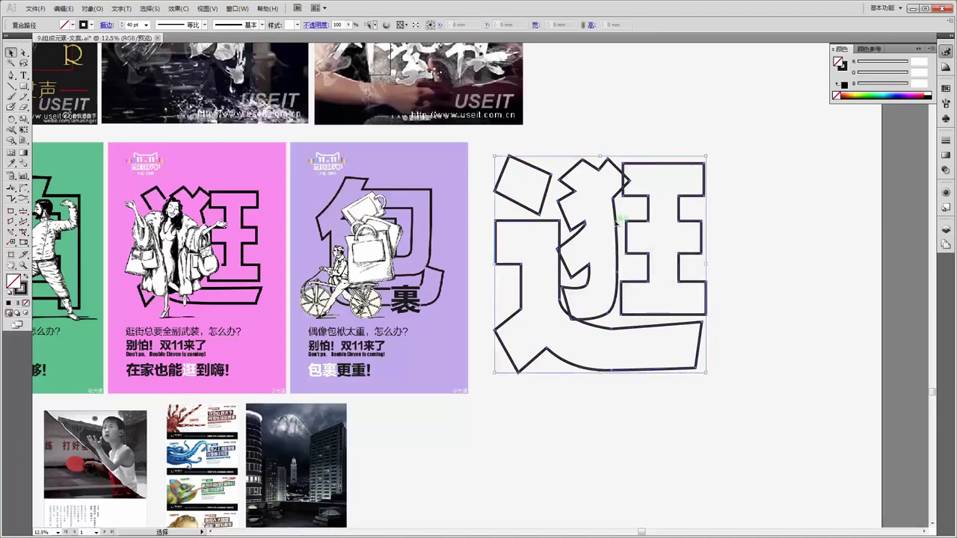
right_click(617, 220)
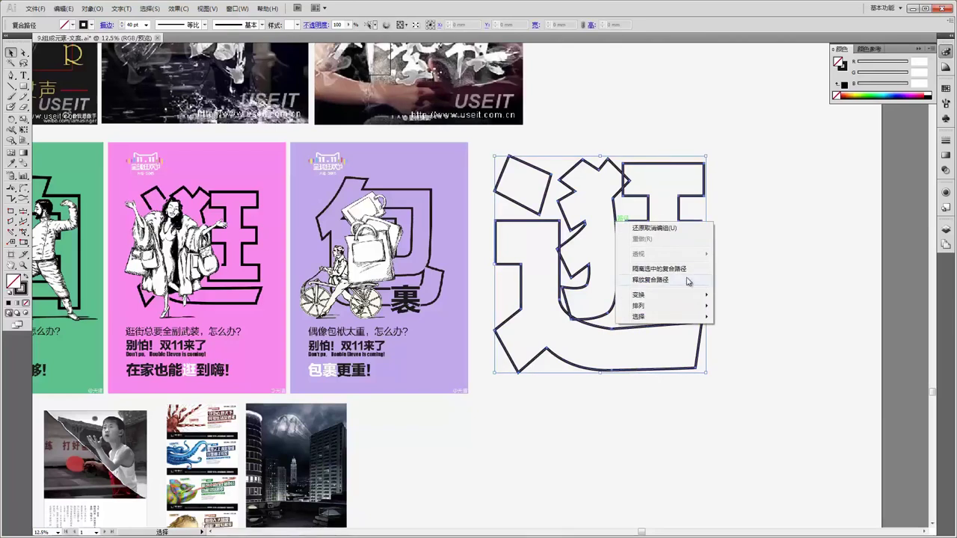
left_click(688, 281)
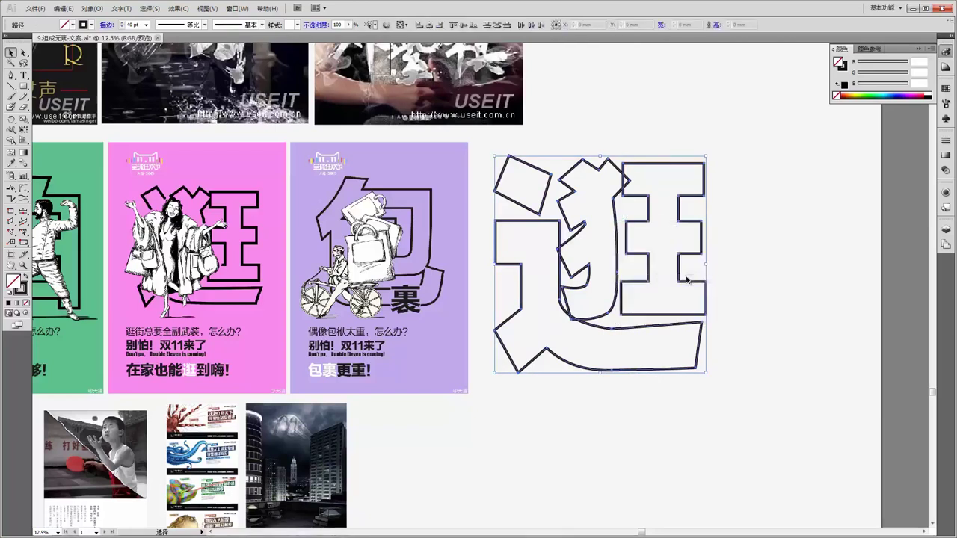
left_click(747, 280)
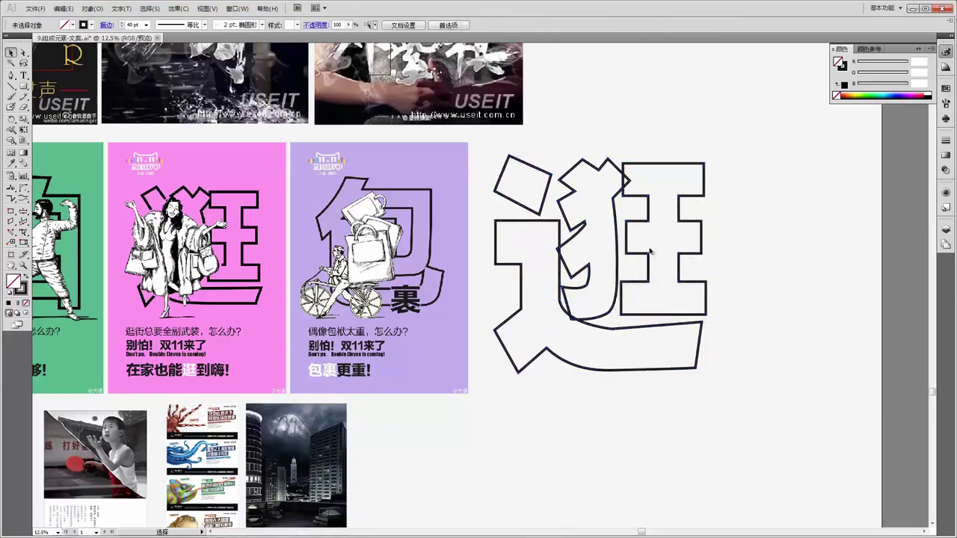
Unite the overlapping paths of the 狂 component in the outlined 逛 using the Pathfinder's Unite mode
left_click(649, 209)
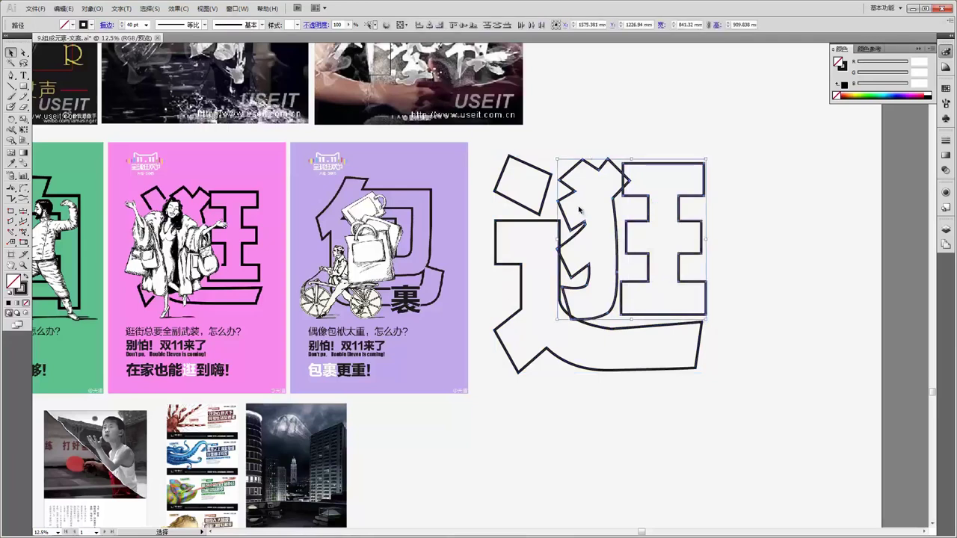
left_click(238, 9)
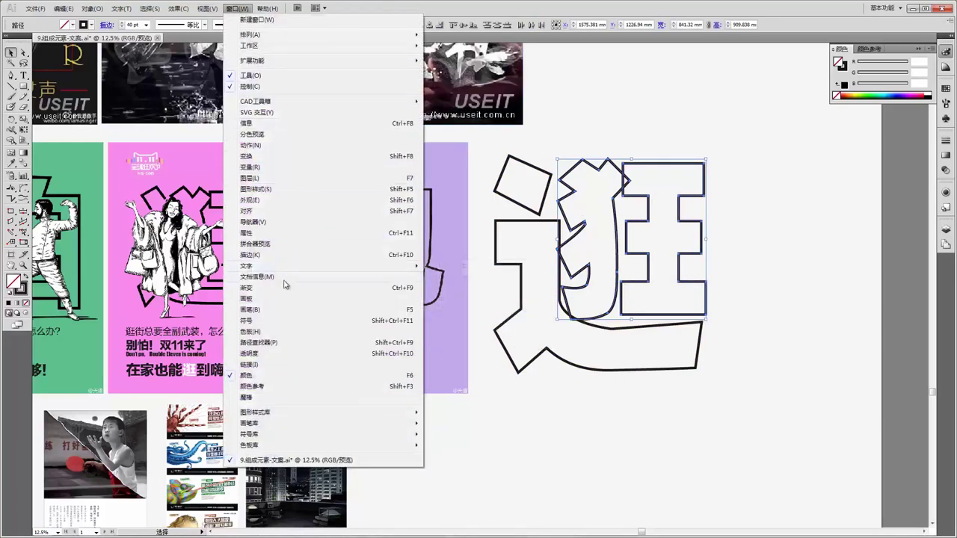
left_click(258, 342)
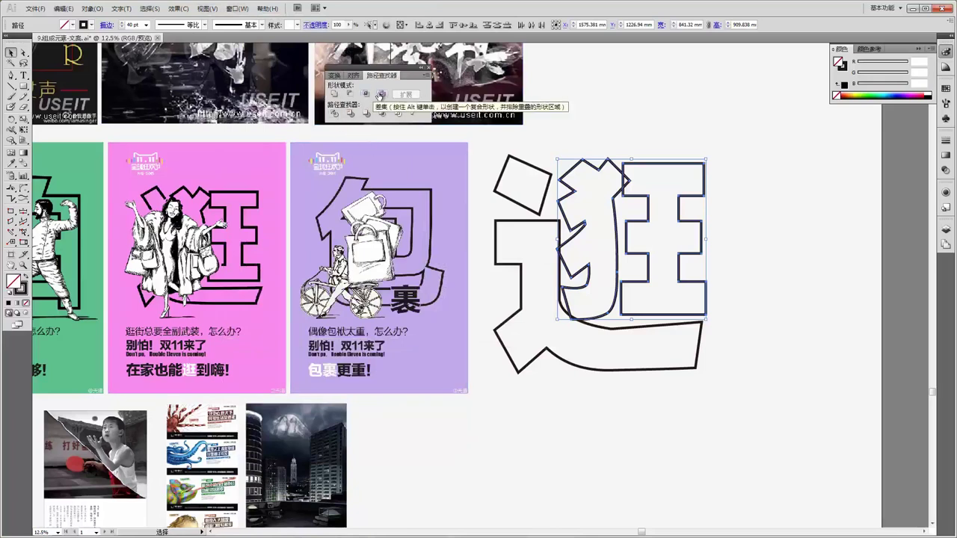
left_click(334, 95)
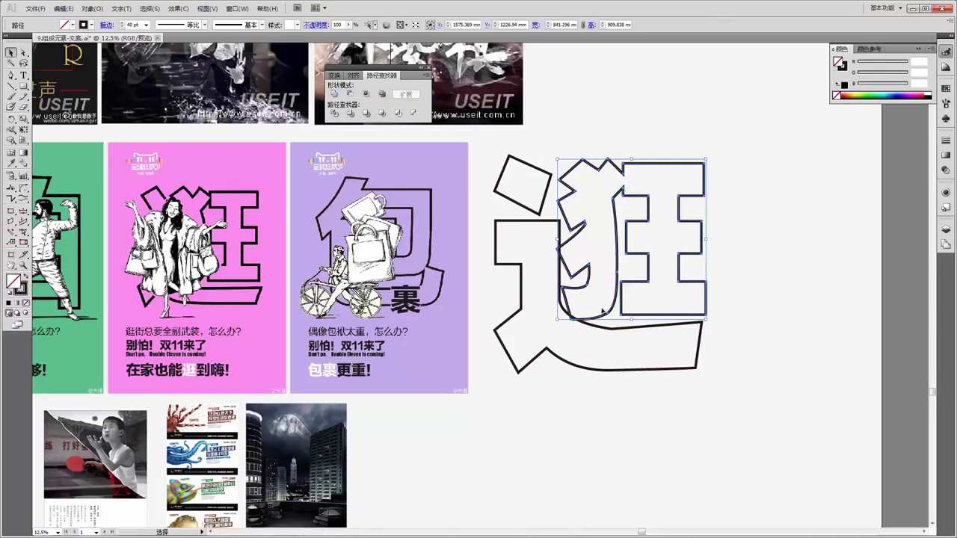
left_click(586, 380)
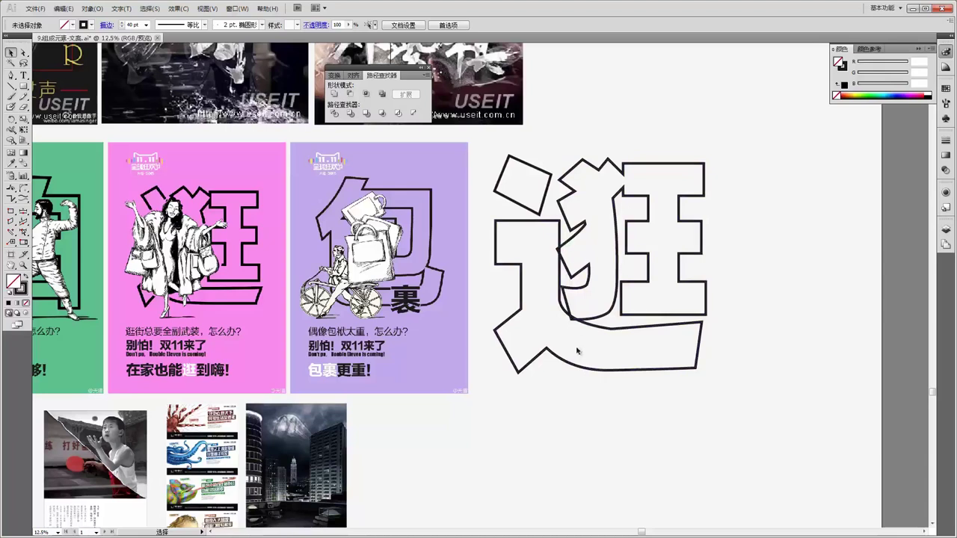
Unite the 辶 stroke path with the 狂 path into one continuous outline
left_click(572, 370)
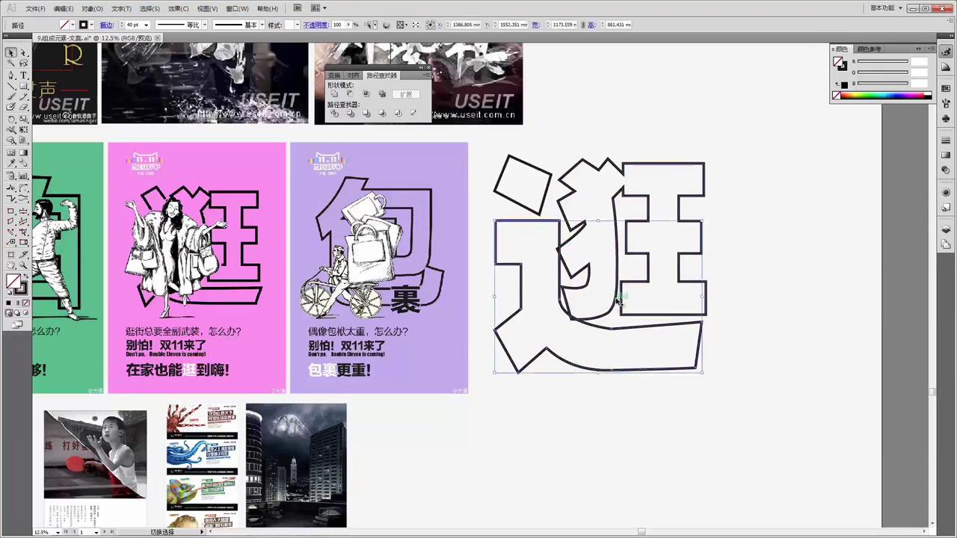
left_click(614, 202, "shift")
left_click(335, 94)
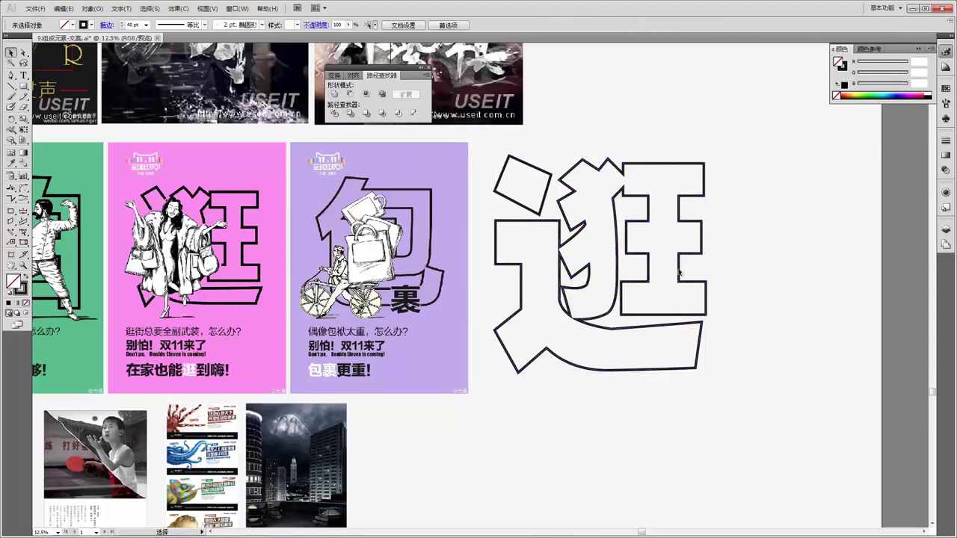
Compare the finished 逛 outline with the 11.11 posters and review the film and singer posters on the artboard
scroll(630, 366, "down", 1)
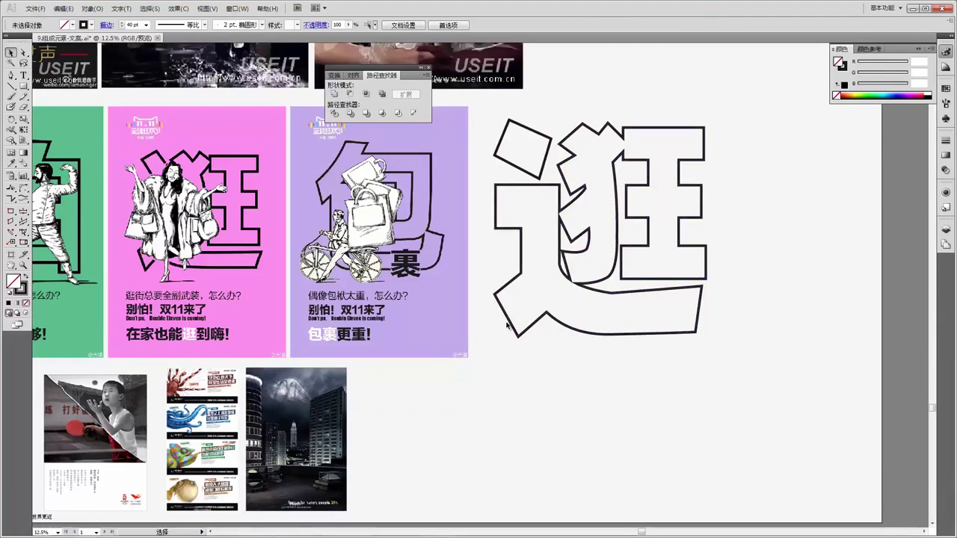
key("ctrl+minus")
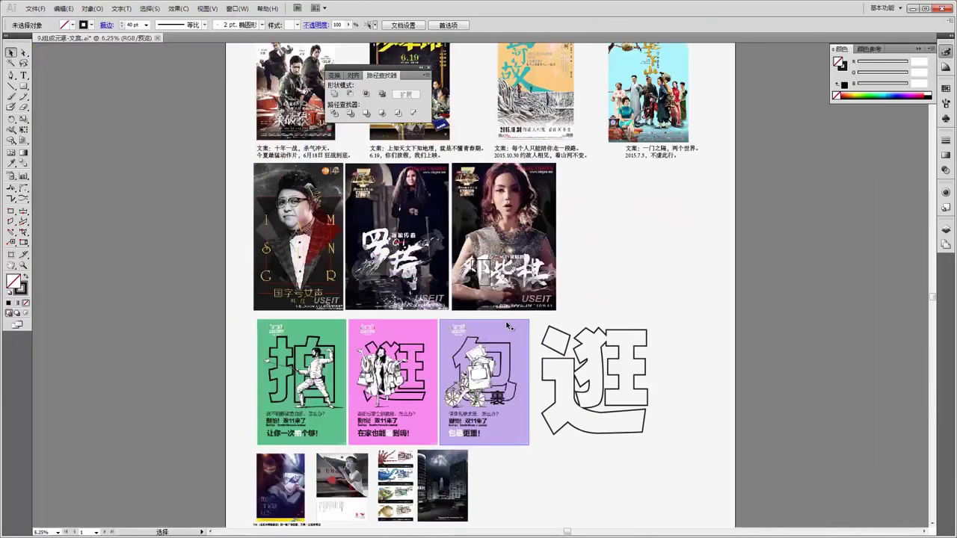
scroll(507, 326, "up", 3)
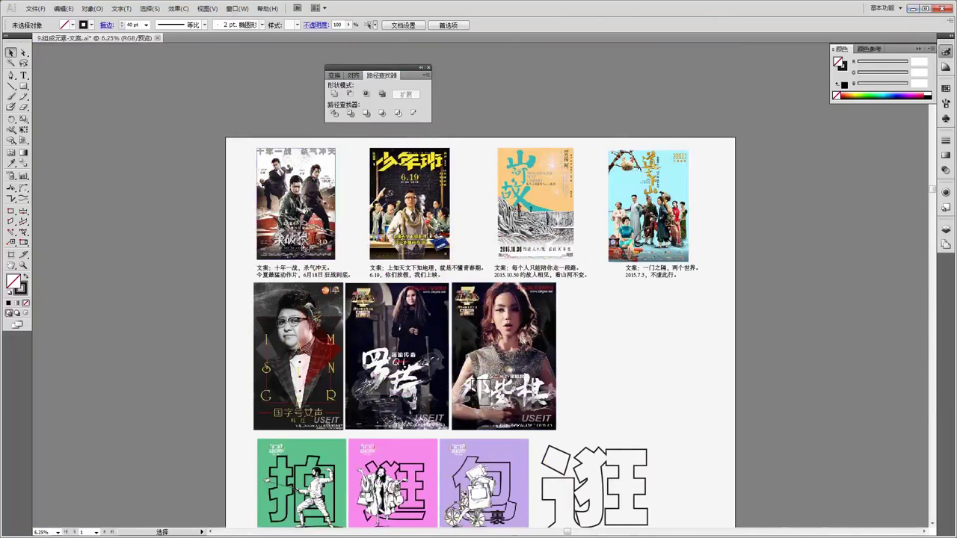
key("ctrl+plus")
key("ctrl+plus")
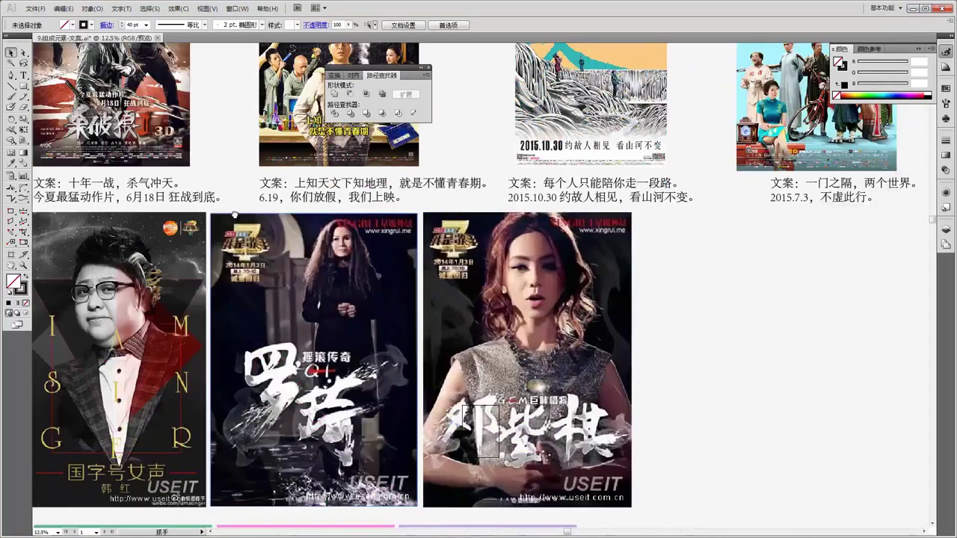
scroll(303, 247, "up", 3)
scroll(303, 247, "left", 4)
scroll(314, 204, "up", 1)
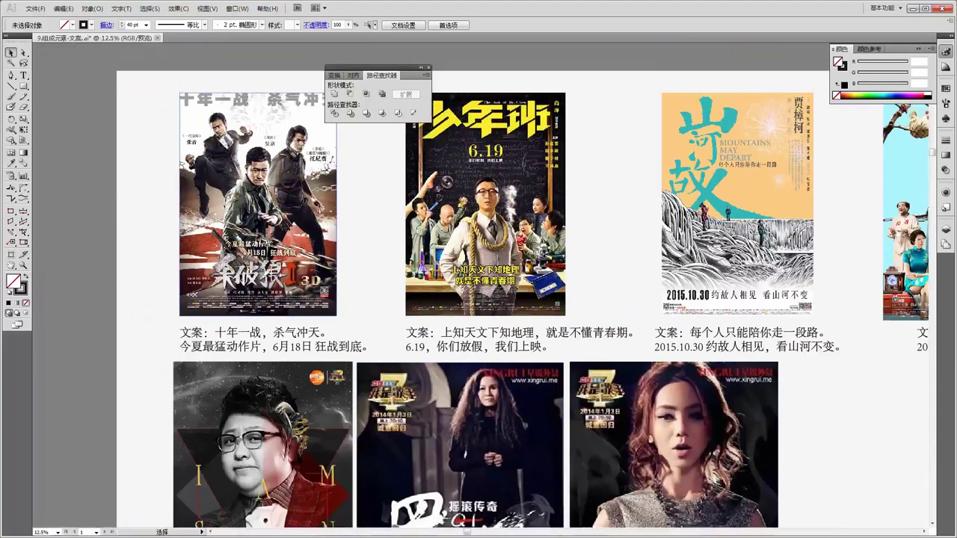
Switch to Photoshop, bring up 字体课件.psd and move the ABCD text beside the two film posters
left_click(912, 9)
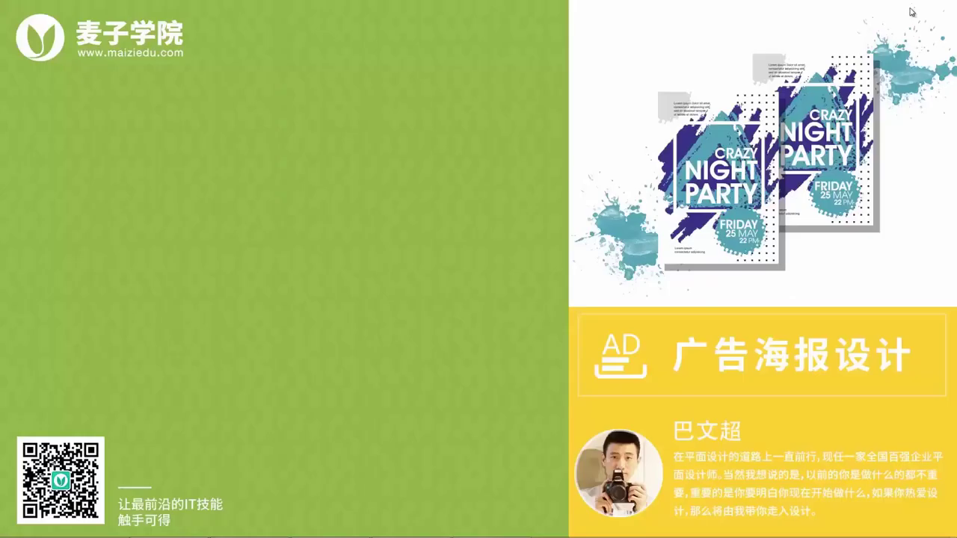
left_click(251, 529)
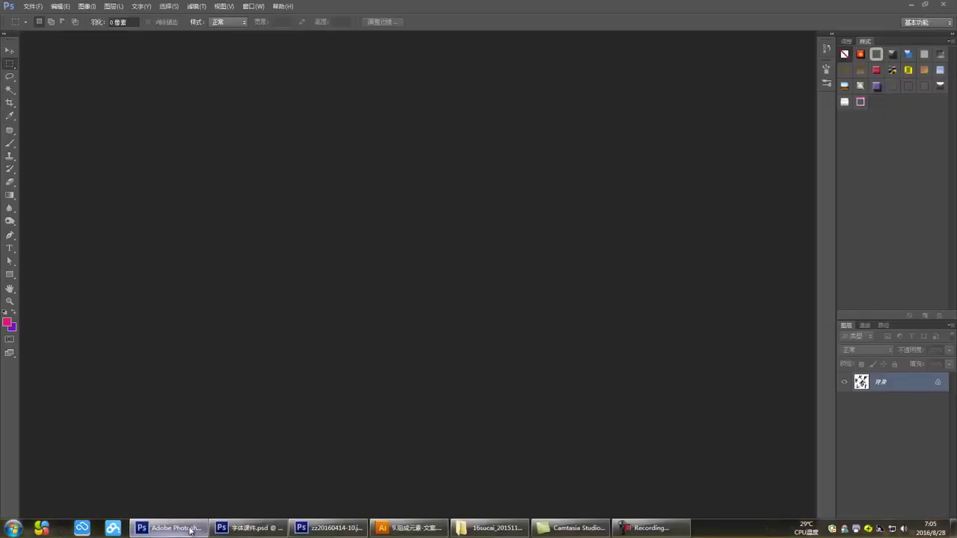
left_click(266, 532)
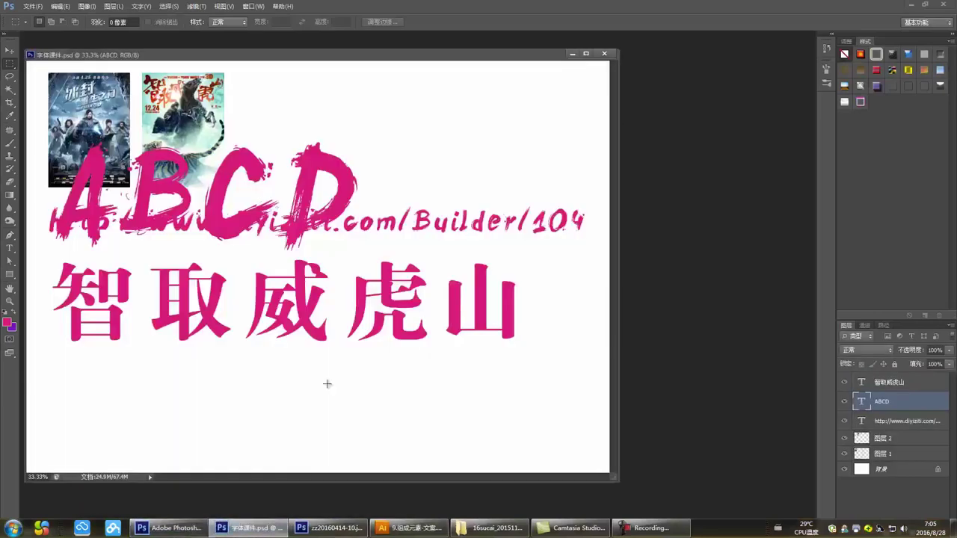
left_click_drag(171, 55, 206, 65)
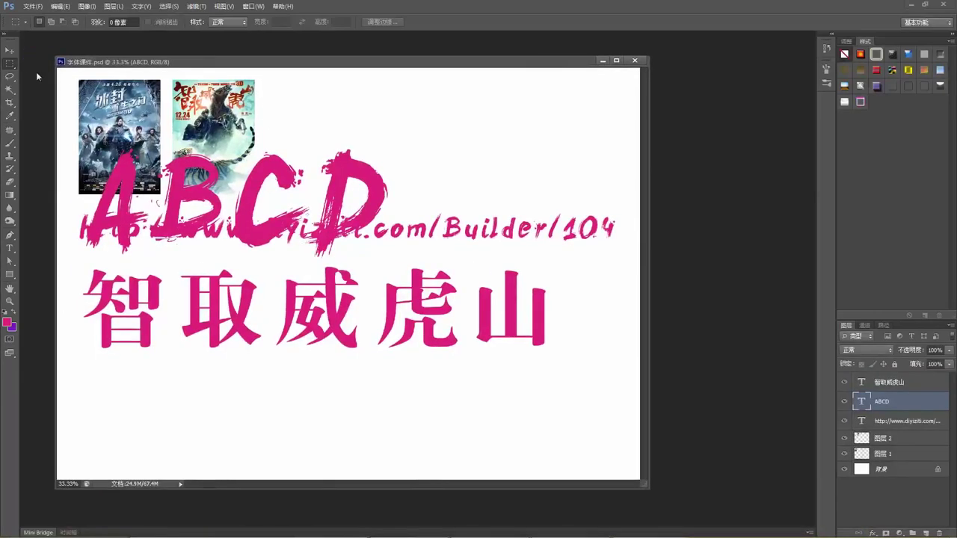
left_click(10, 50)
left_click_drag(215, 207, 404, 148)
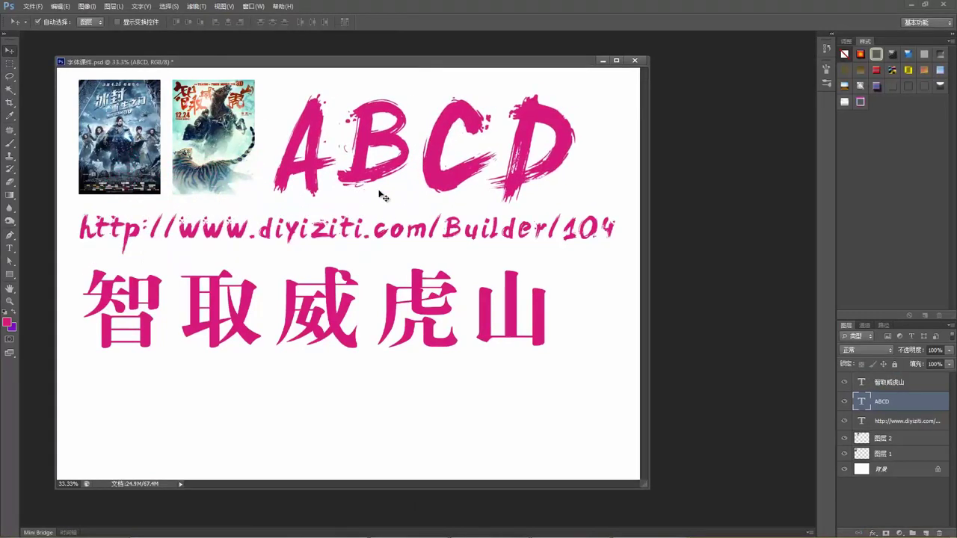
Switch back to Illustrator and copy the third singer poster, the one with the curly-haired woman in a grey sleeveless top
mouse_move(270, 537)
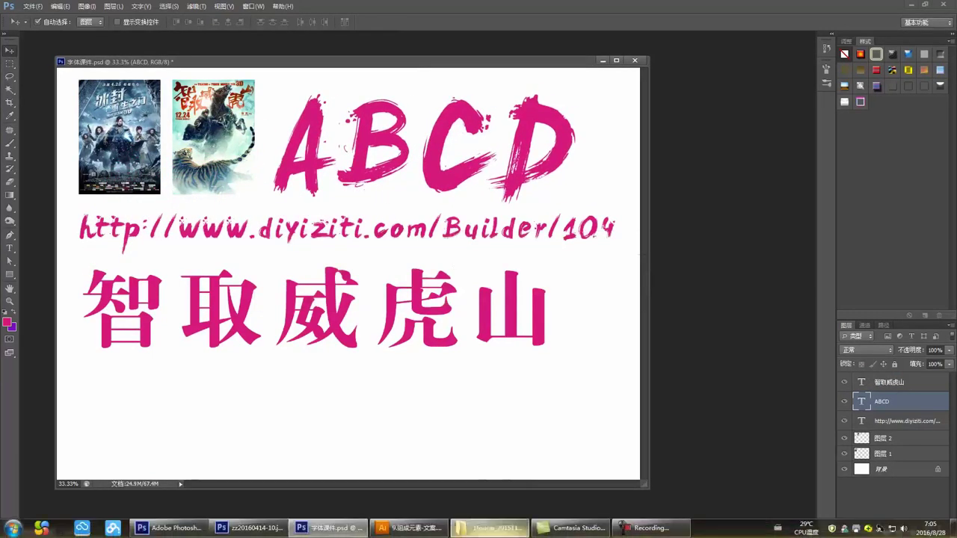
left_click(411, 527)
scroll(423, 268, "down", 5)
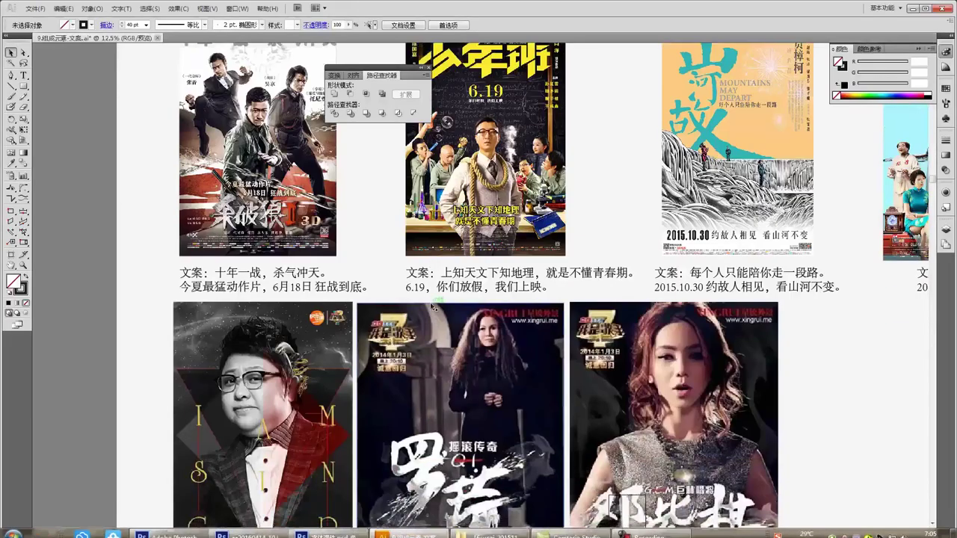
left_click(477, 357)
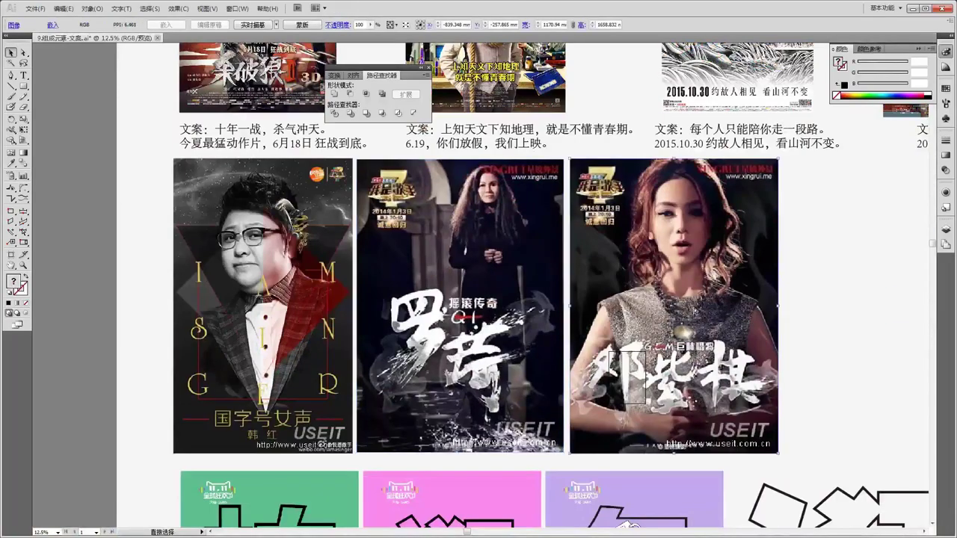
Paste the copied poster into 字体课件.psd as a smart object, scaled to 55.77%, in the canvas's lower-left corner
key("alt+Tab")
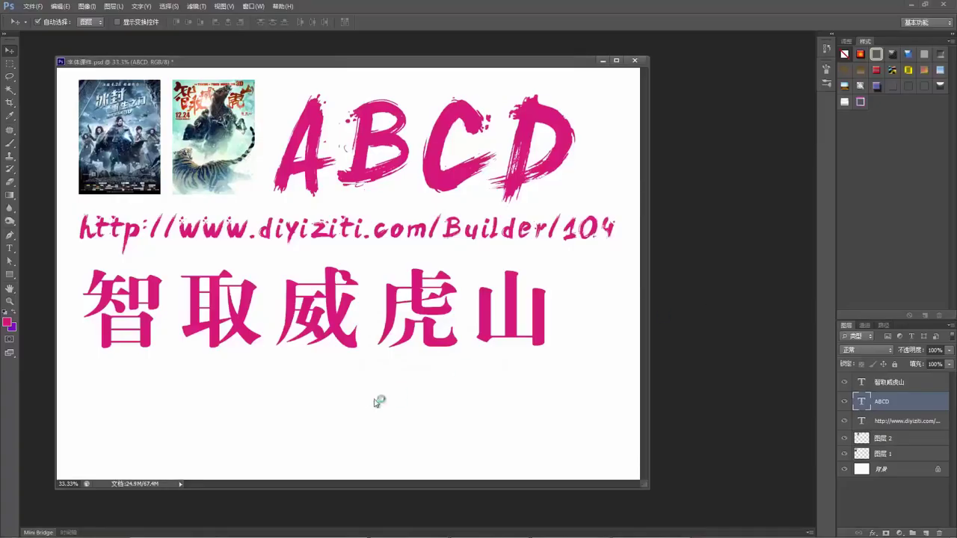
key("ctrl+v")
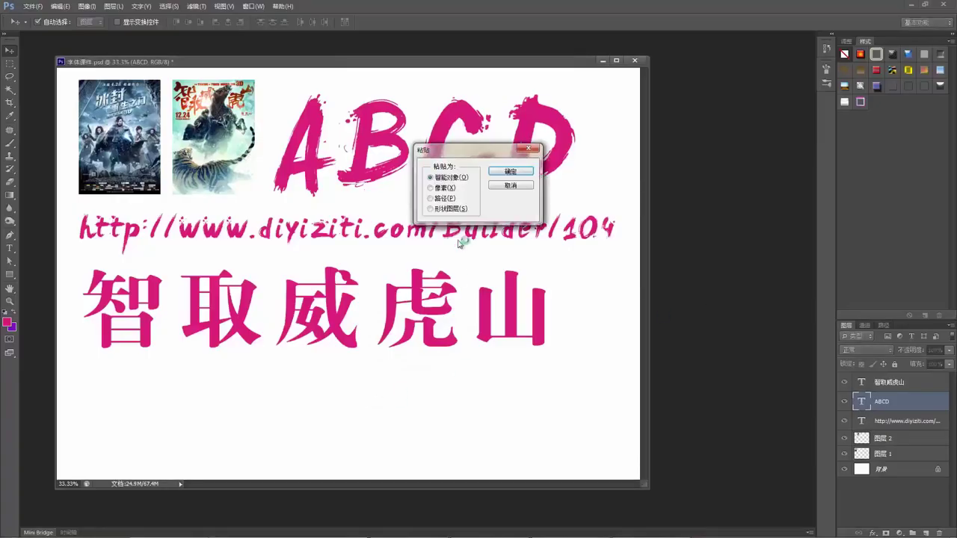
left_click(510, 171)
left_click_drag(496, 72, 407, 183)
left_click_drag(336, 230, 150, 303)
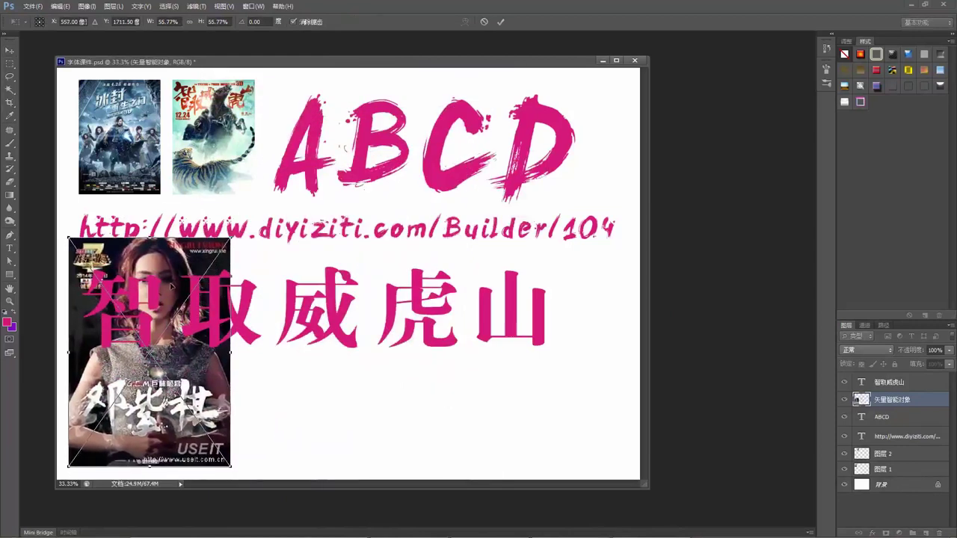
key("Return")
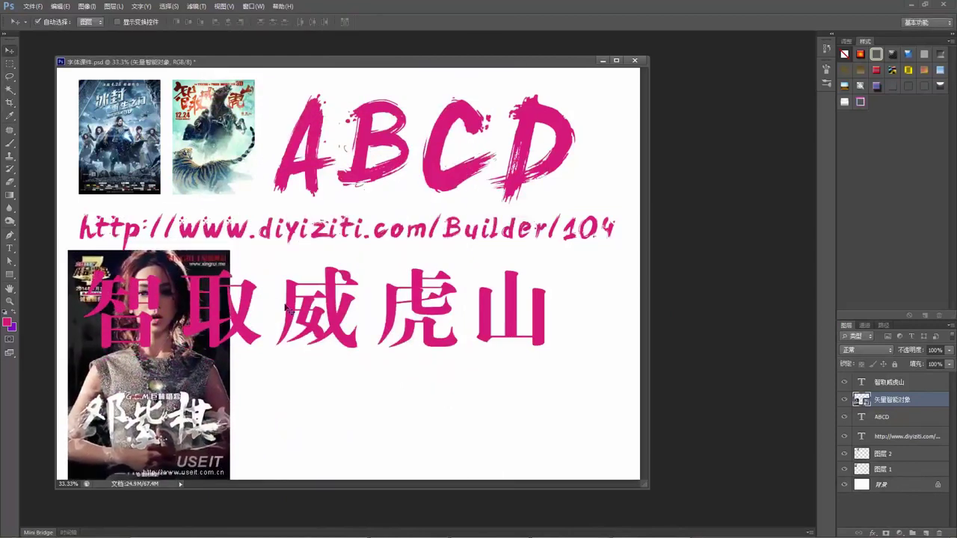
Shift the 智取威虎山 text slightly right and up, and nudge the ABCD and web address texts upward
left_click_drag(243, 317, 275, 309)
left_click_drag(329, 186, 341, 175)
mouse_move(326, 221)
left_mouse_down()
mouse_move(323, 203)
mouse_move(324, 214)
left_mouse_up()
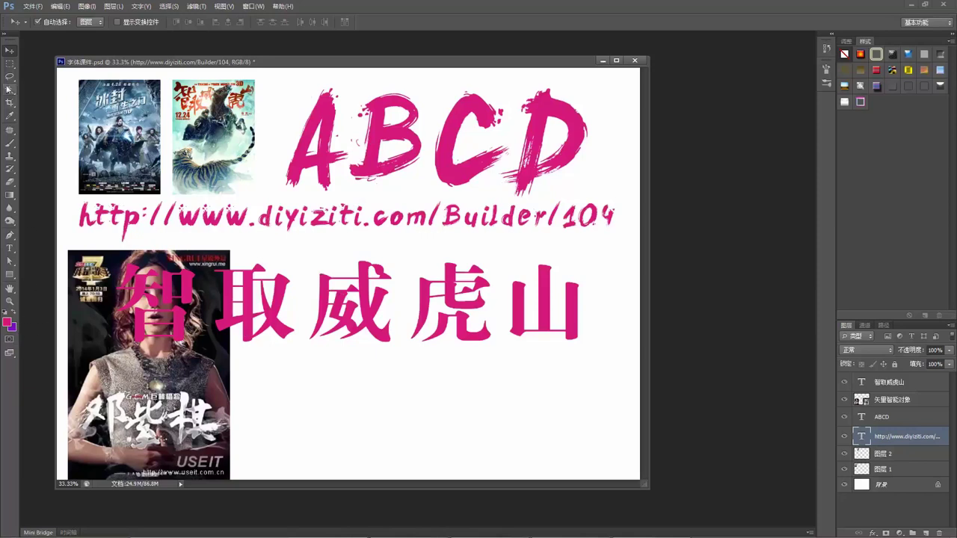
Marquee-select a wide rectangle beside the pasted poster, below 智取威虎山, and set the foreground colour to #262527
left_click(10, 65)
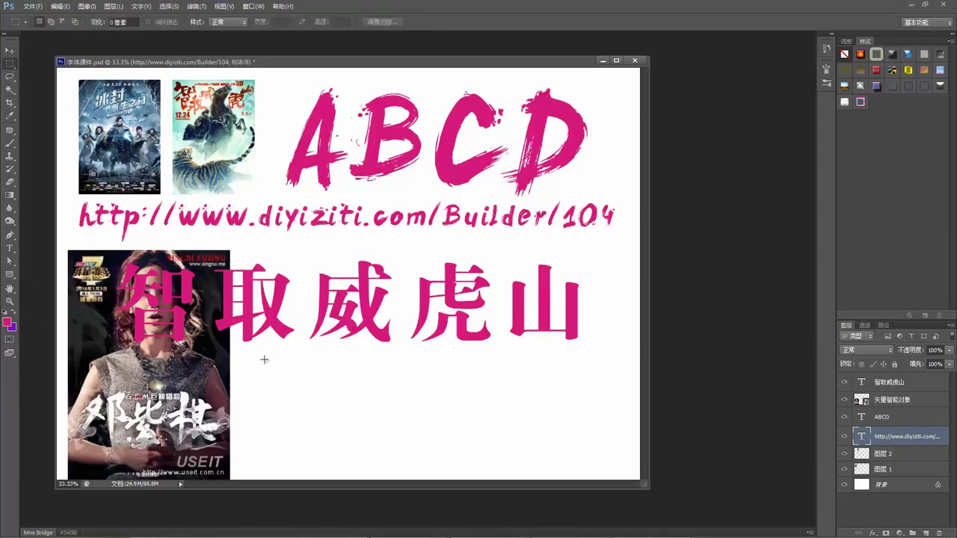
left_click_drag(271, 347, 627, 490)
left_click(7, 323)
left_click_drag(203, 372, 189, 425)
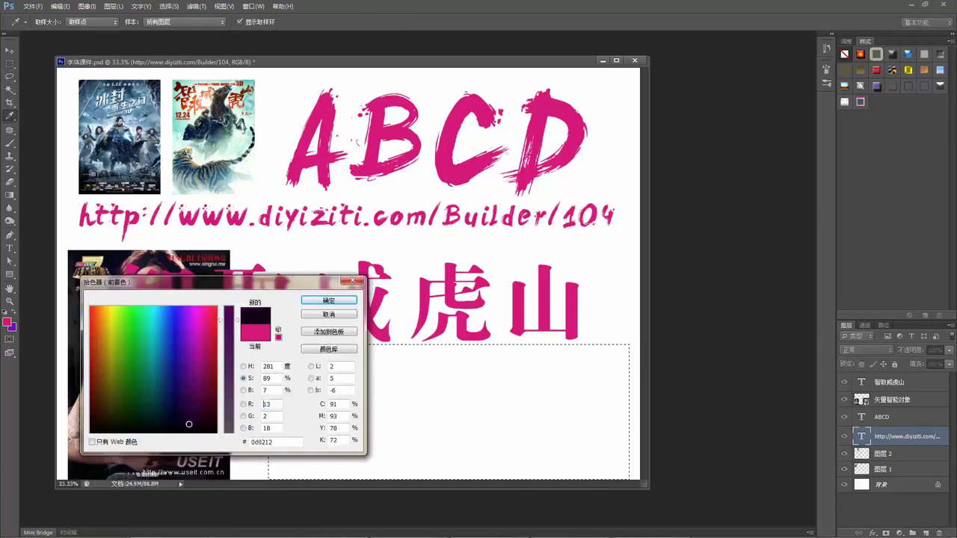
left_click(244, 367)
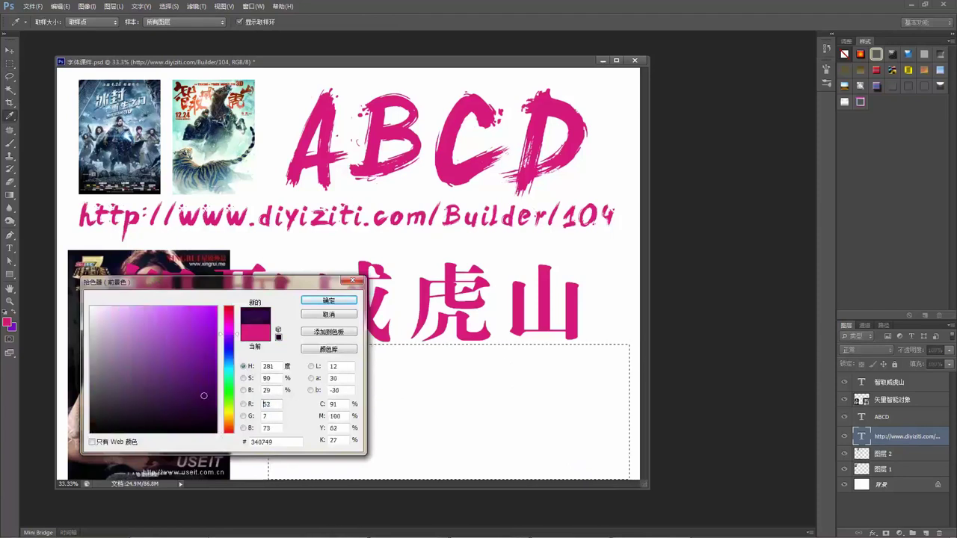
left_click_drag(209, 424, 96, 414)
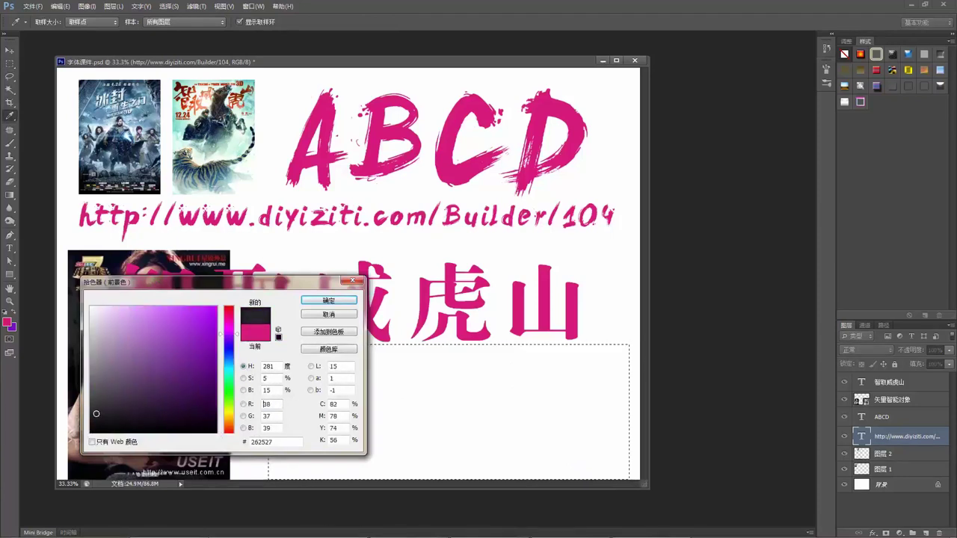
left_click(329, 300)
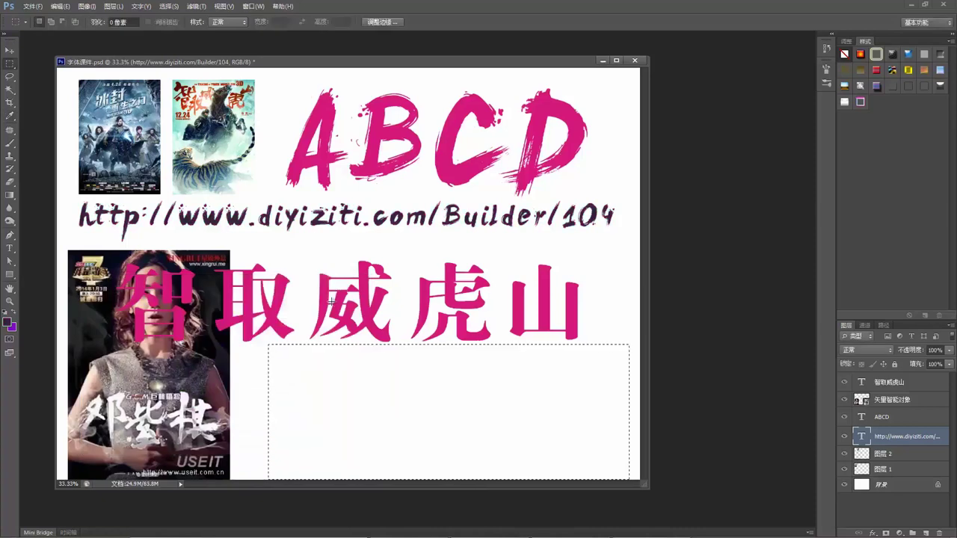
Fill the rectangular selection with the foreground colour on a new layer, clear the selection and fully lock that layer
key("ctrl+shift+n")
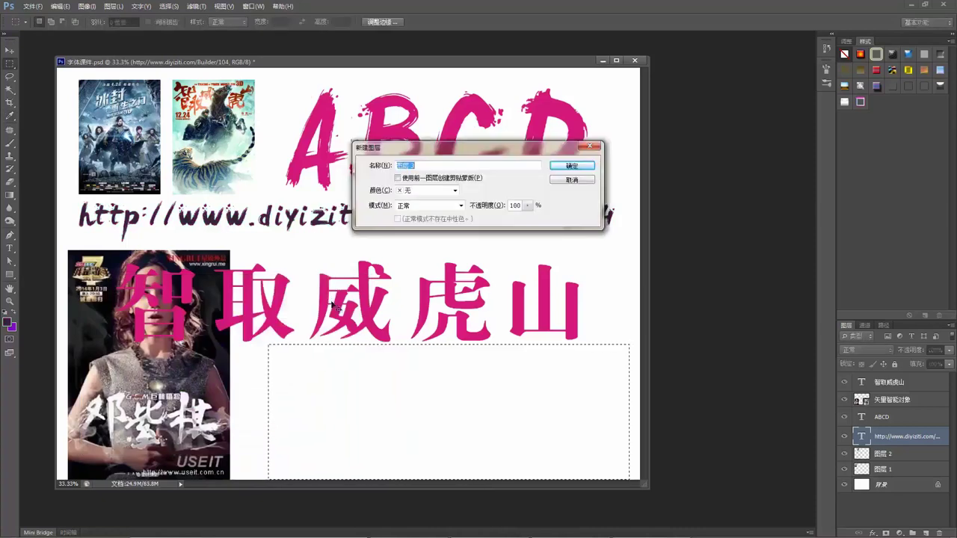
key("Return")
key("alt+Delete")
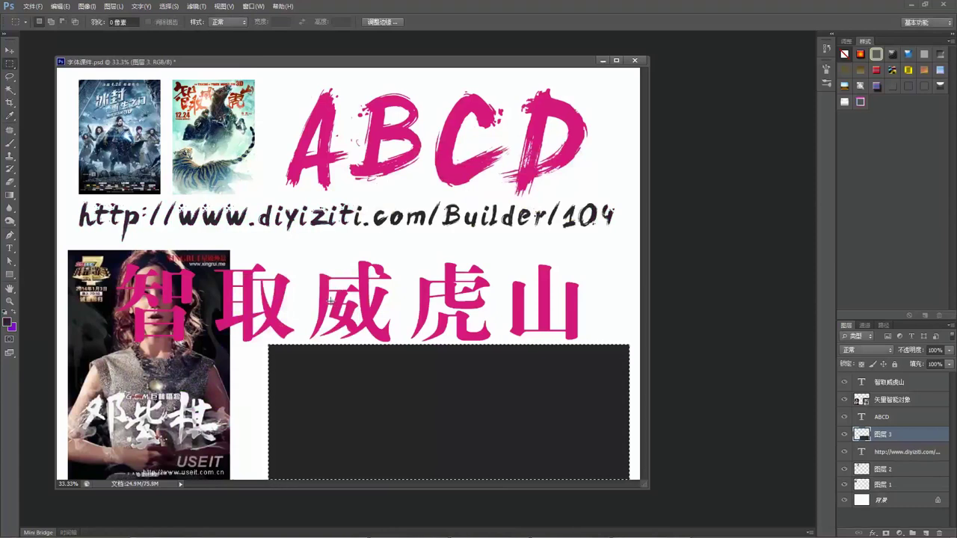
key("ctrl+d")
left_click(896, 364)
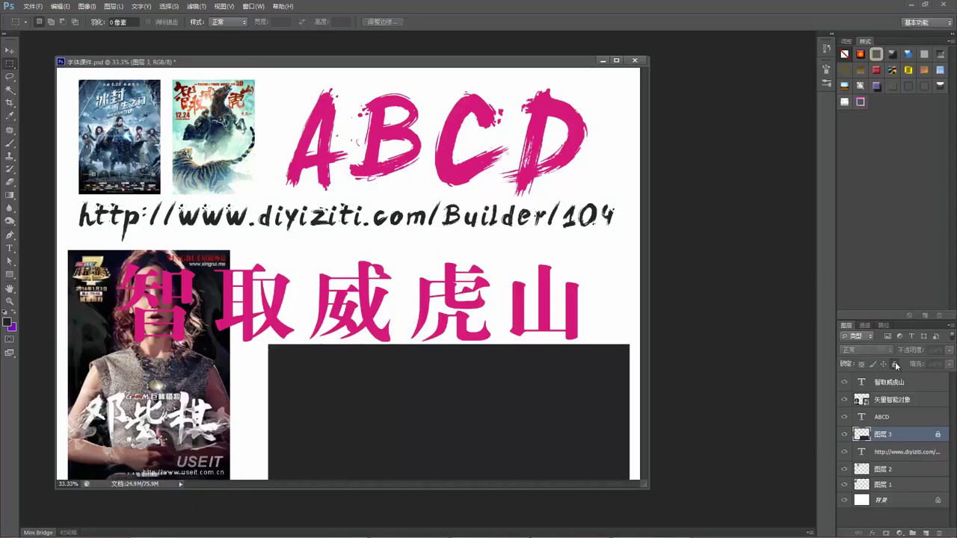
Set the foreground colour to the near-white #fffdfe sampled from the singer poster's brush lettering
key("v")
left_click(553, 412)
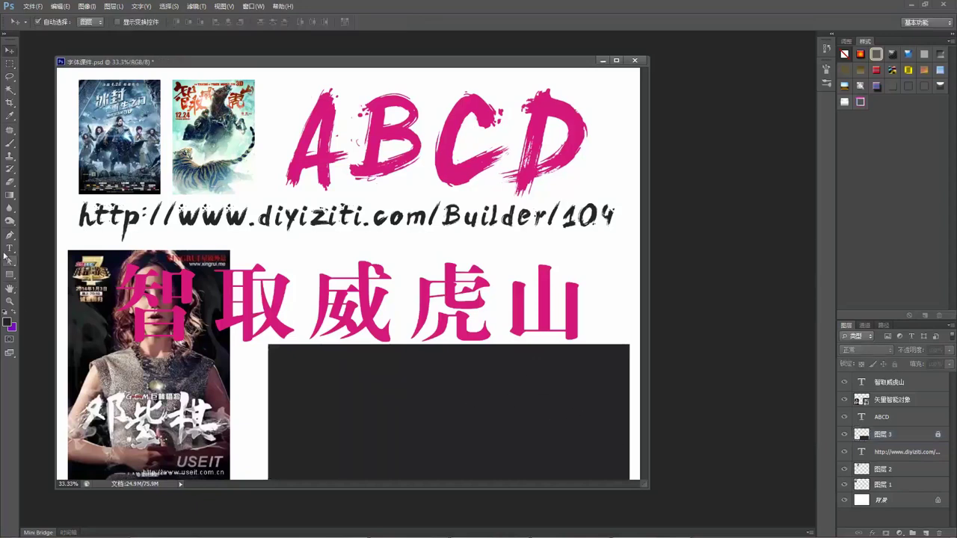
left_click(9, 248)
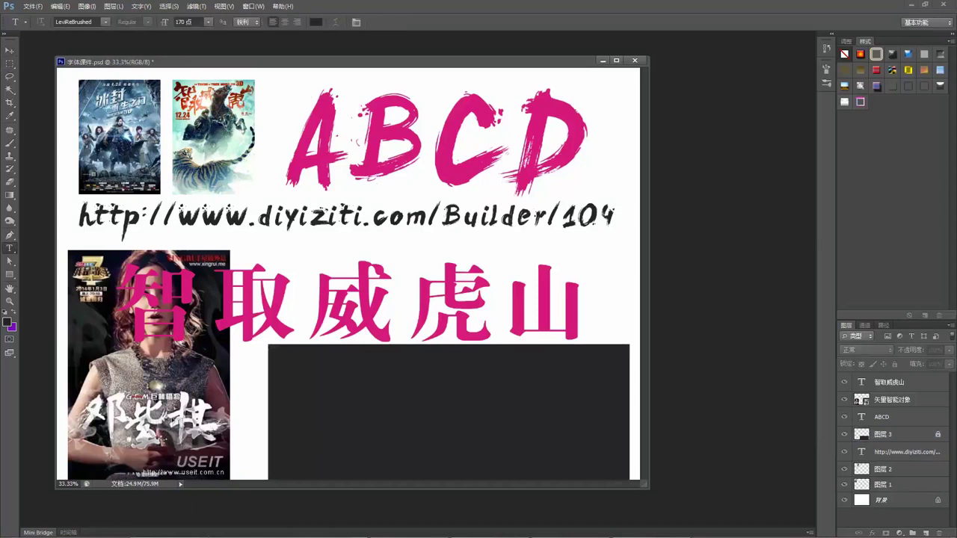
left_click(8, 323)
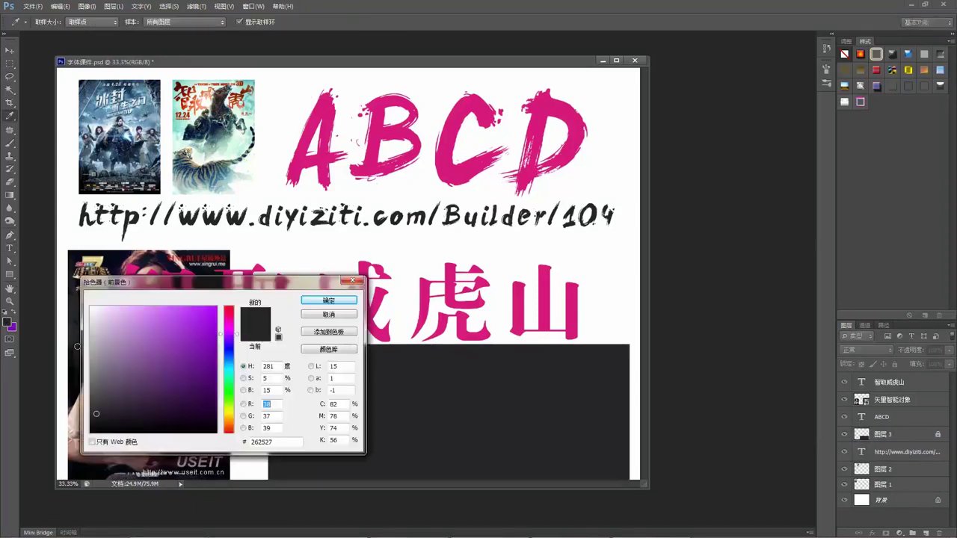
left_click_drag(198, 291, 244, 265)
left_click(118, 390)
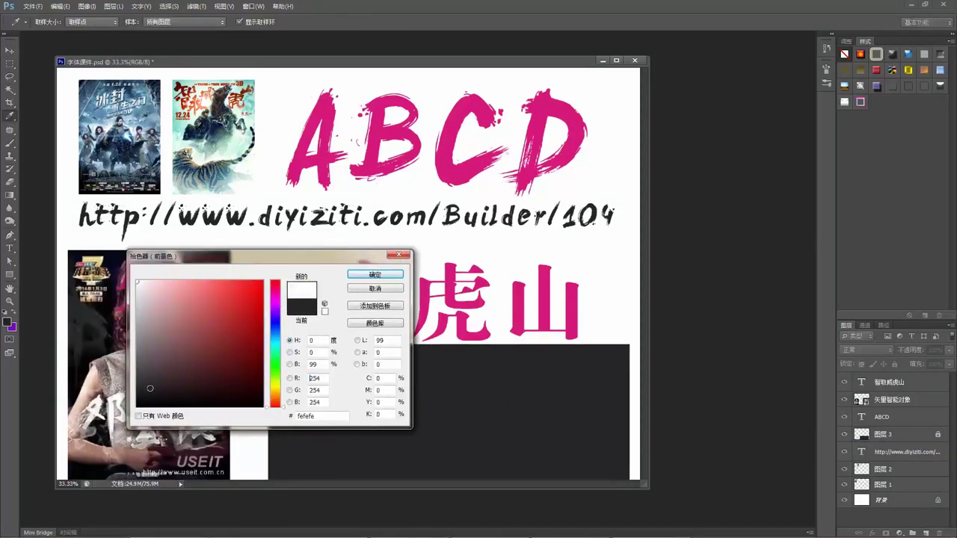
left_click(118, 415)
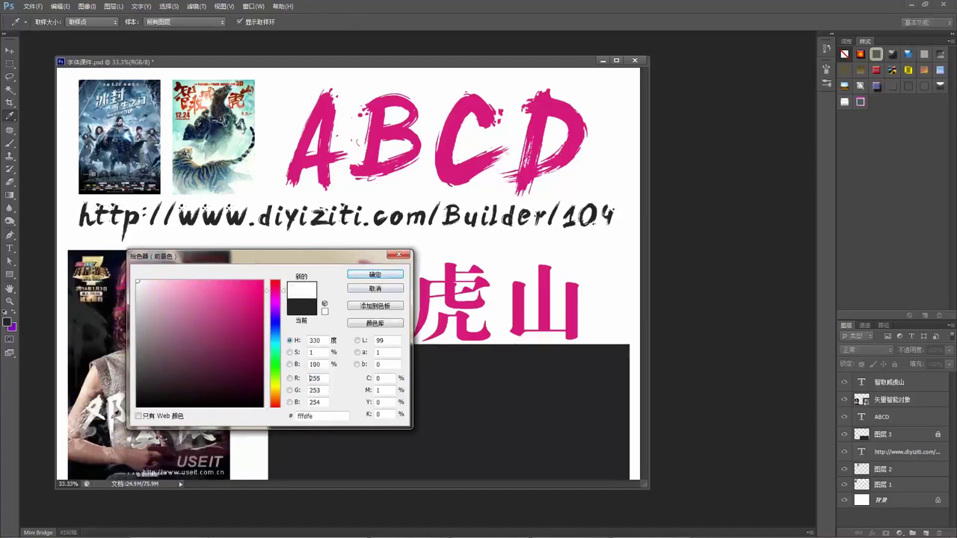
left_click(375, 275)
Add the text 邓紫棋 in the foreground colour at 170 pt over the dark rectangle and commit it
key("t")
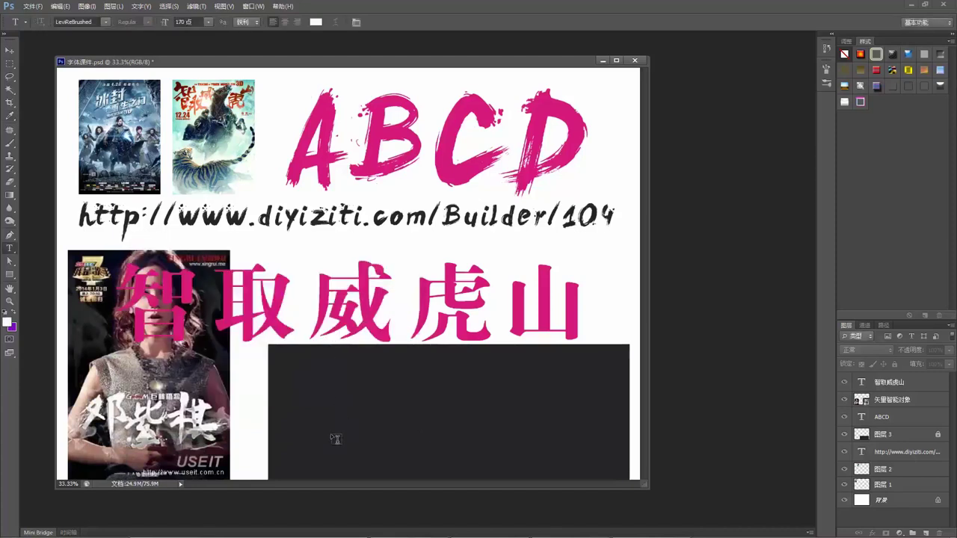
left_click(329, 427)
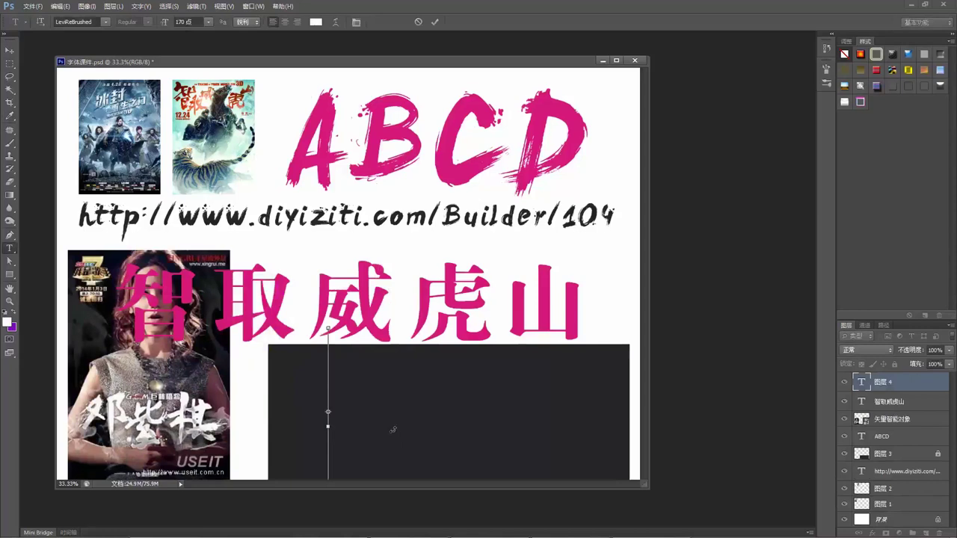
key("ctrl+shift")
type("dengzi")
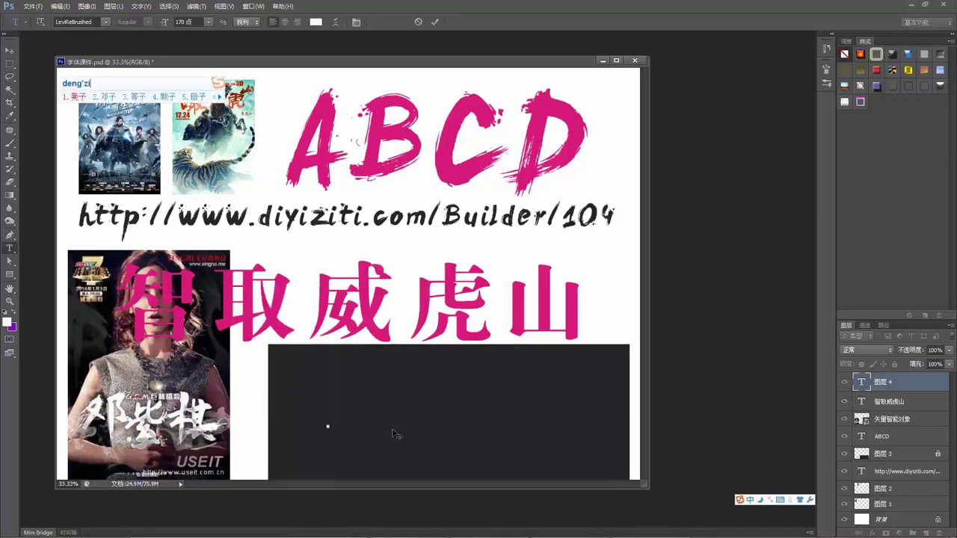
type("qi")
key("space")
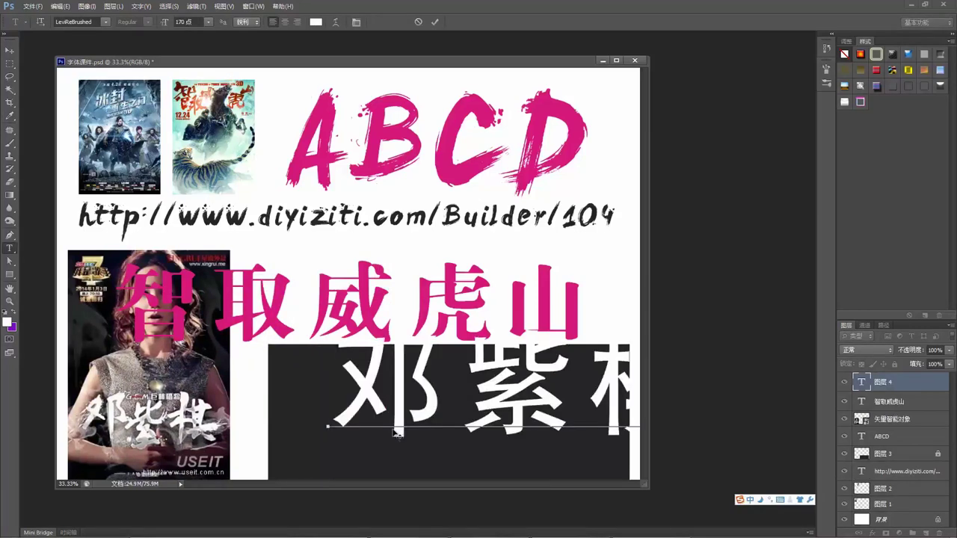
left_click(10, 50)
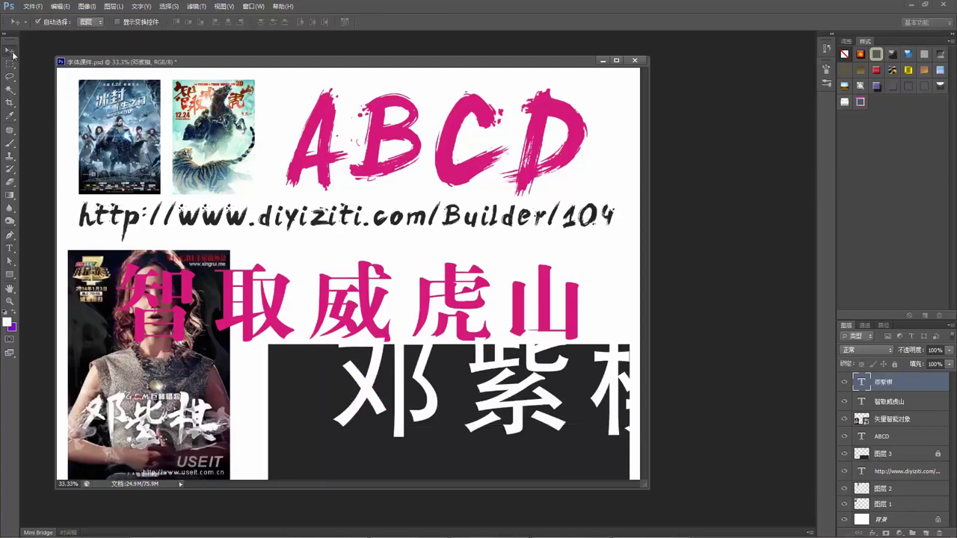
Move the 邓紫棋 text onto the dark rectangle, scale it down to fit inside, and centre it there
left_click_drag(409, 409, 338, 428)
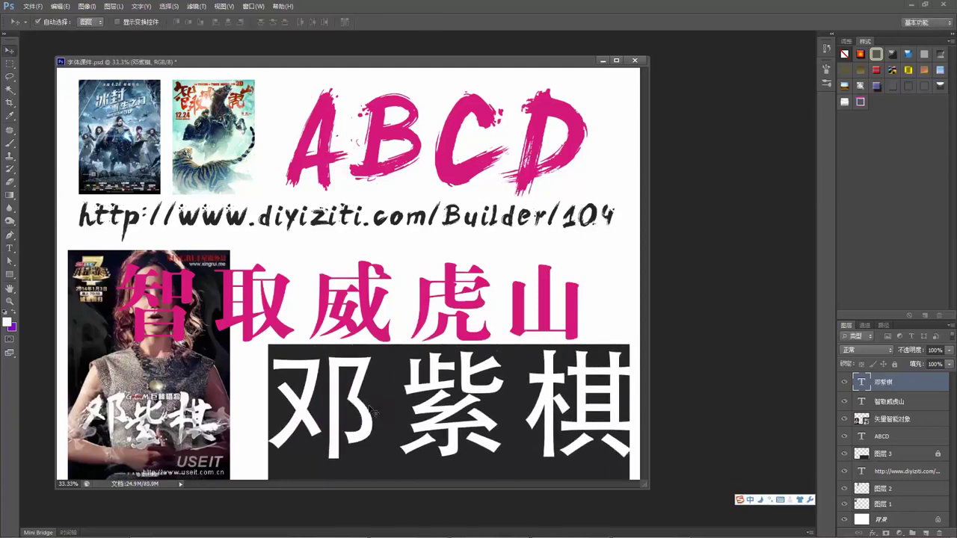
key("ctrl+t")
left_click_drag(263, 345, 336, 366)
left_click_drag(382, 396, 345, 379)
key("Return")
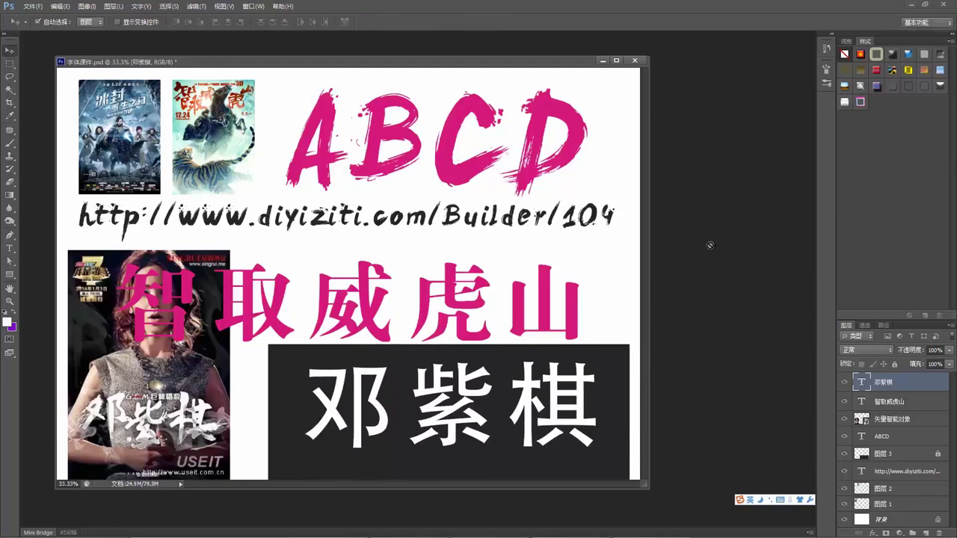
Minimize Photoshop and open 360极速浏览器
left_click(913, 6)
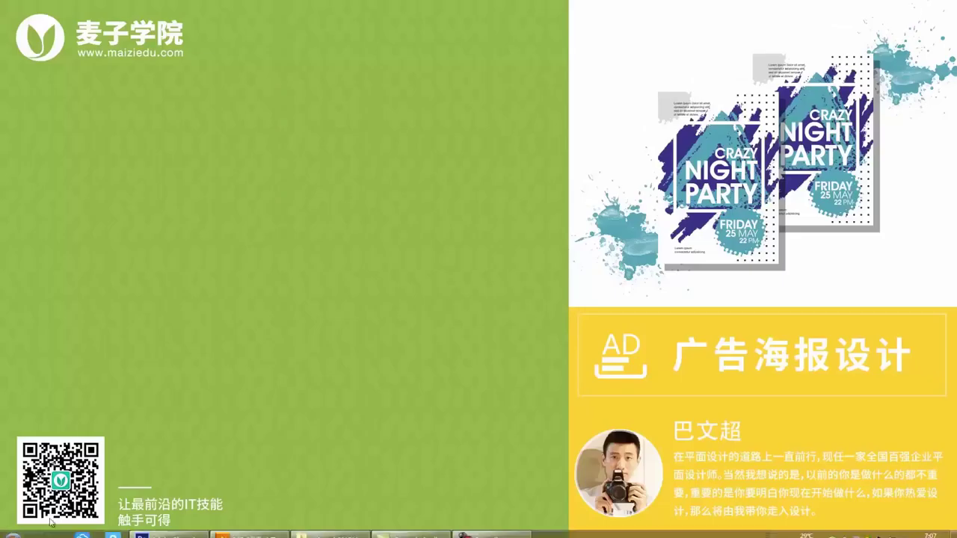
left_click(22, 530)
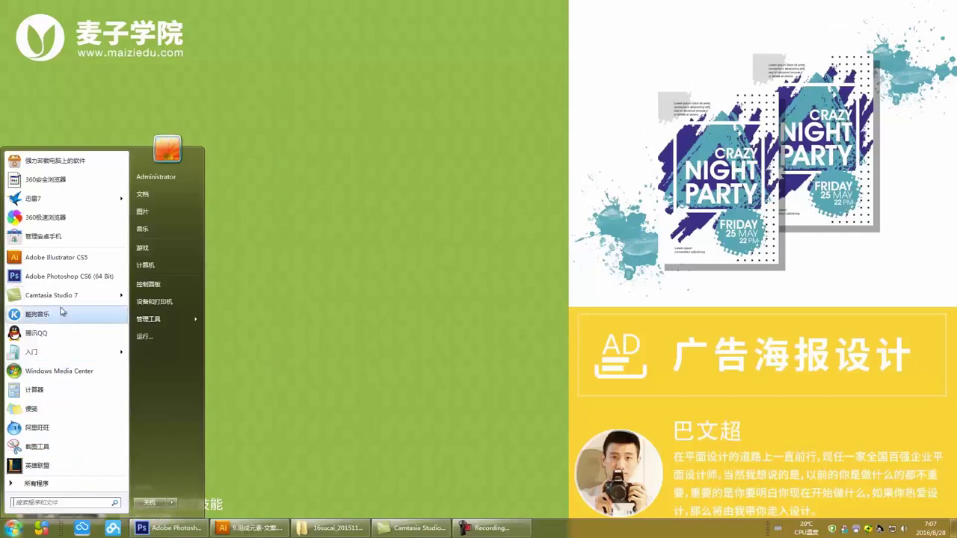
left_click(80, 218)
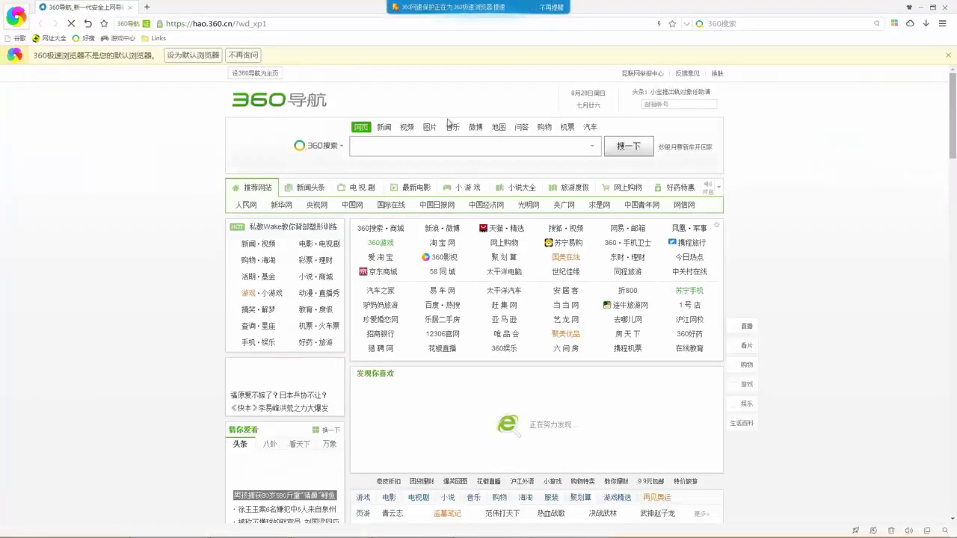
Search the web for 颜真卿颜体书法字体转换器在线生成器 using the matching suggestion
left_click(406, 144)
type("yanzhenqing")
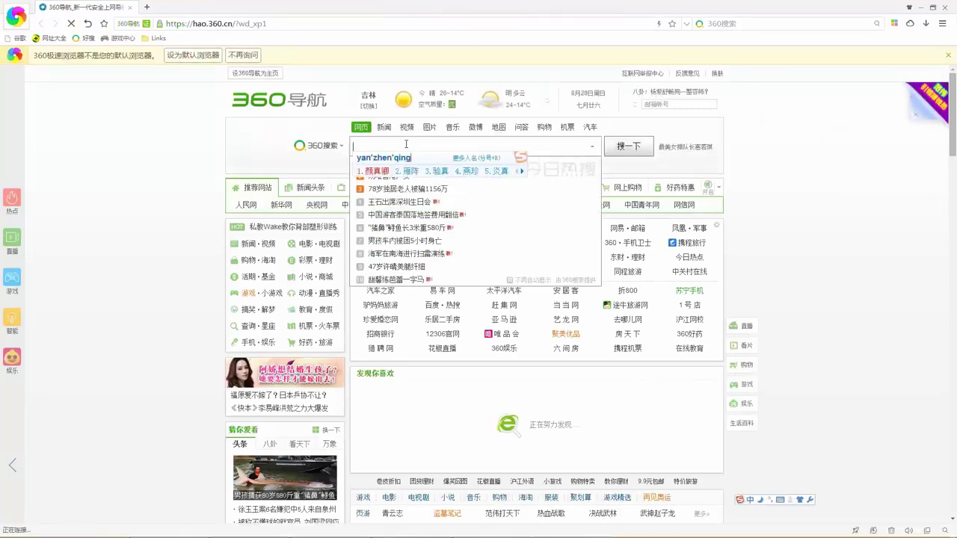
key("space")
type("zi'ti")
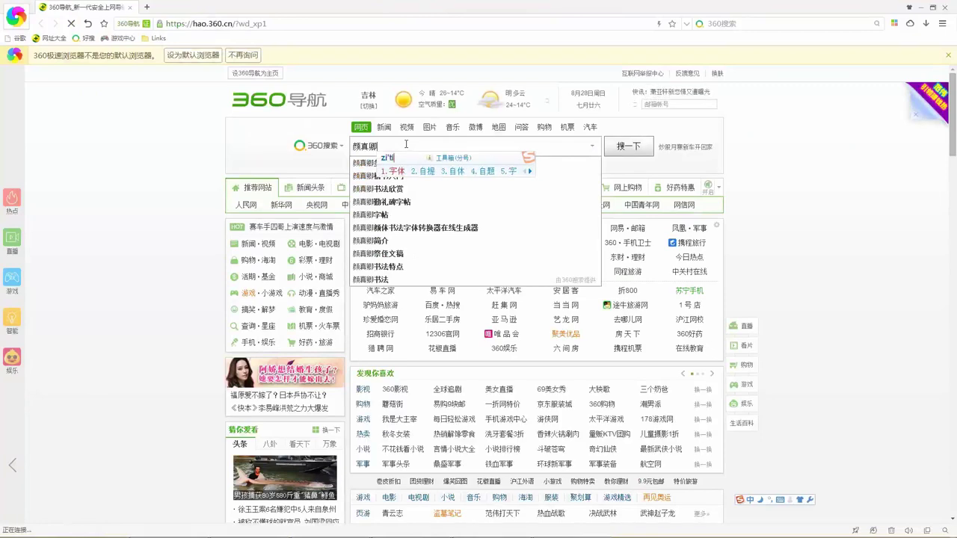
left_click(399, 228)
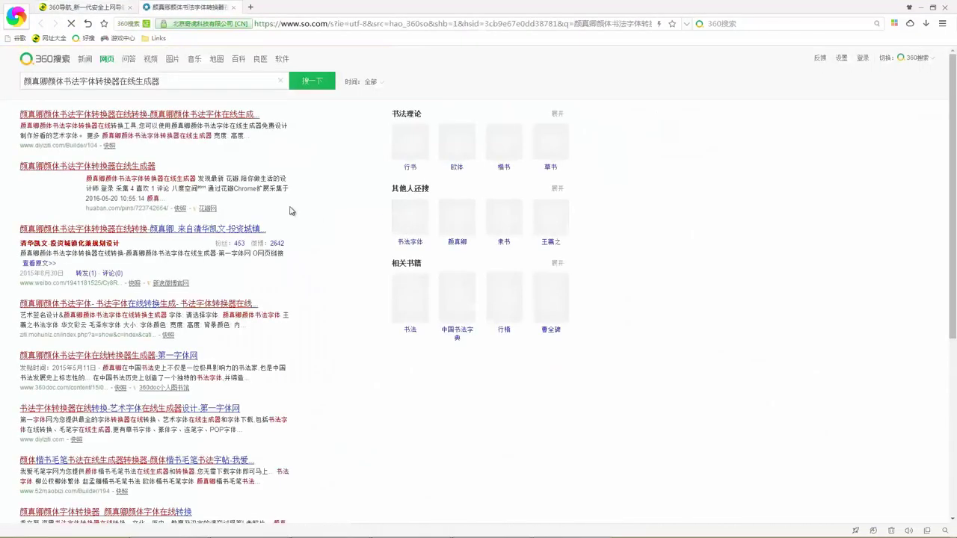
left_click(141, 166)
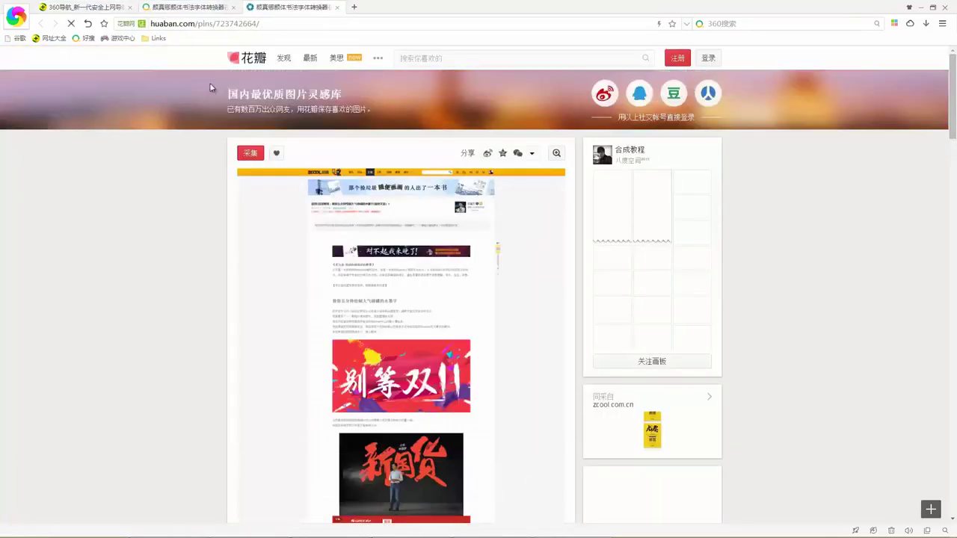
left_click(337, 8)
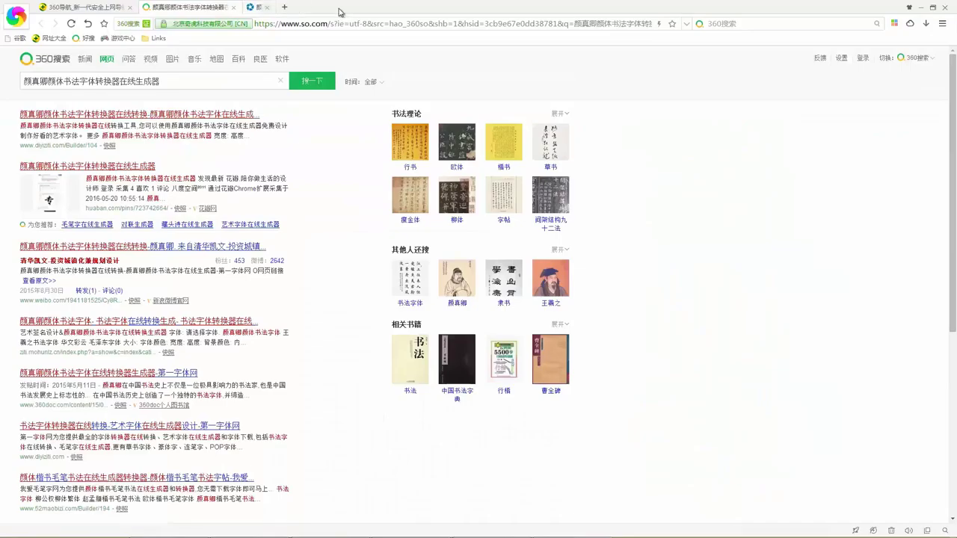
left_click(170, 116)
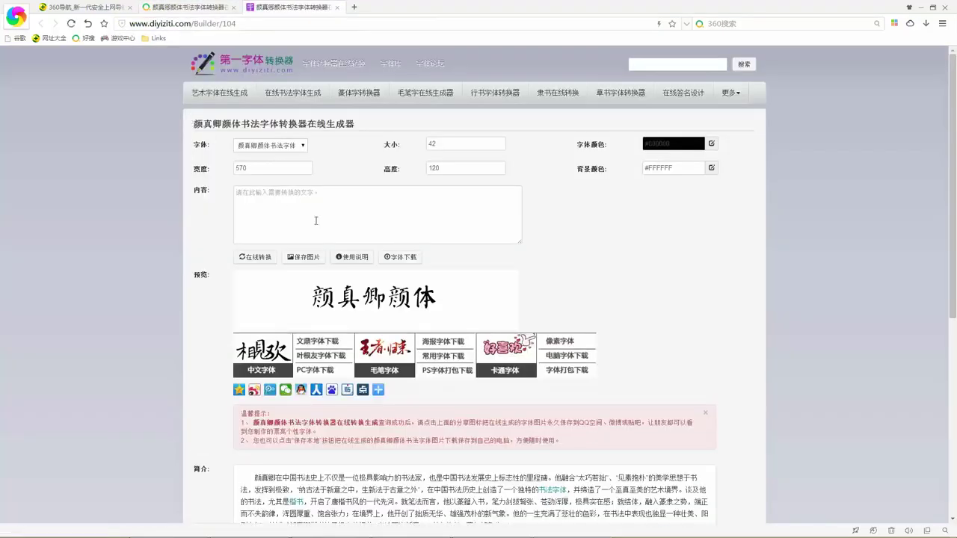
Enter 邓紫棋 as the content to convert and generate its preview in the 颜真卿颜体书法字体 font
left_click(298, 214)
type("dengzhi'q")
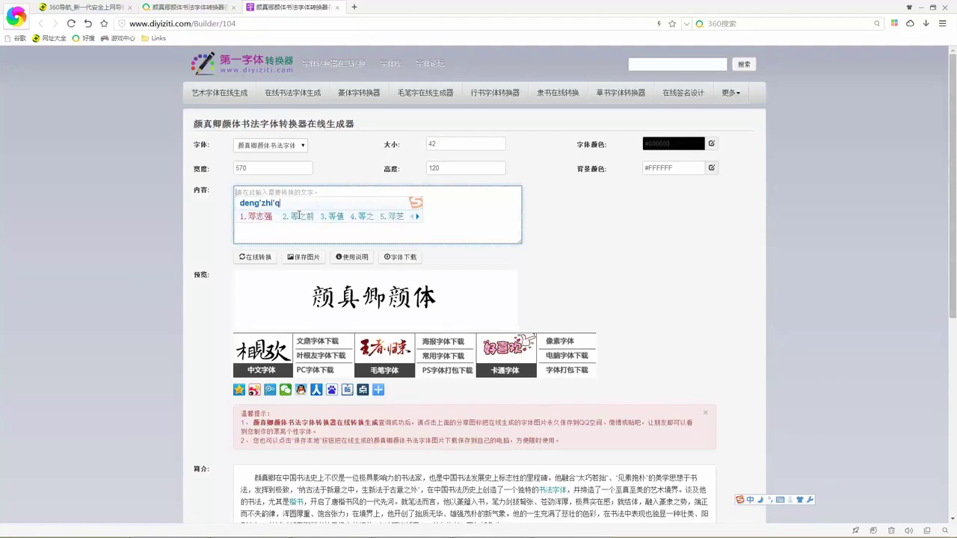
key("BackSpace")
key("BackSpace")
type("iqi")
key("space")
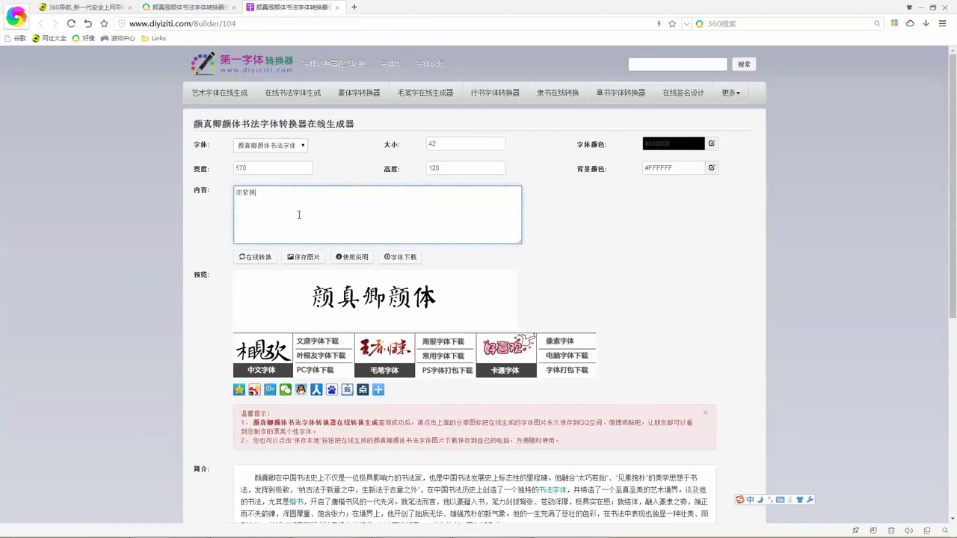
left_click_drag(246, 192, 235, 192)
left_click(305, 148)
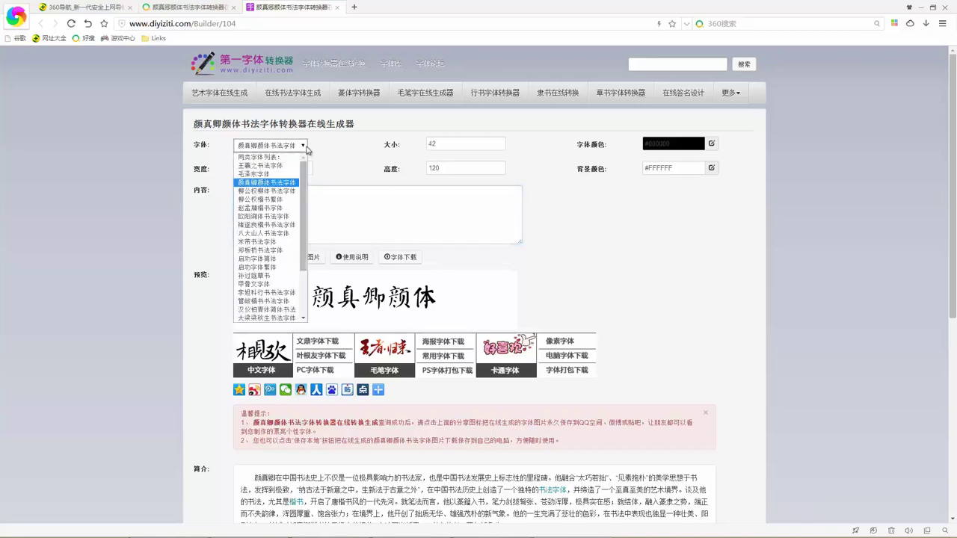
left_click(306, 150)
left_click(259, 258)
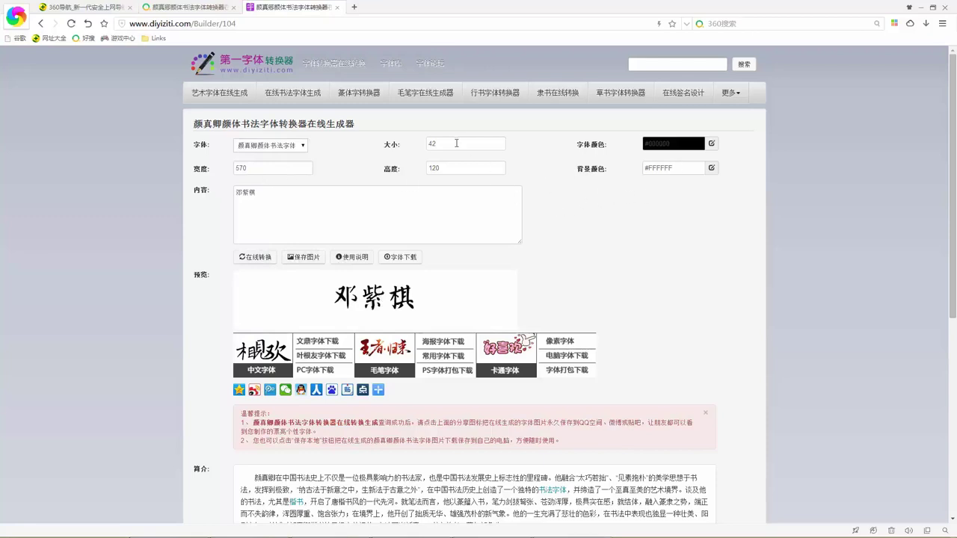
Regenerate the 邓紫棋 lettering preview at size 80 and again at size 120
left_click_drag(456, 143, 421, 142)
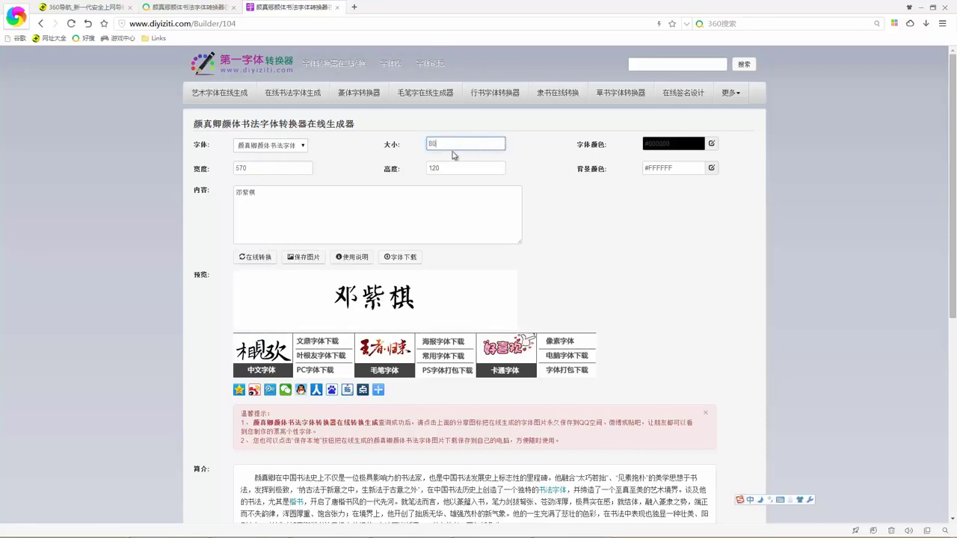
left_click(266, 261)
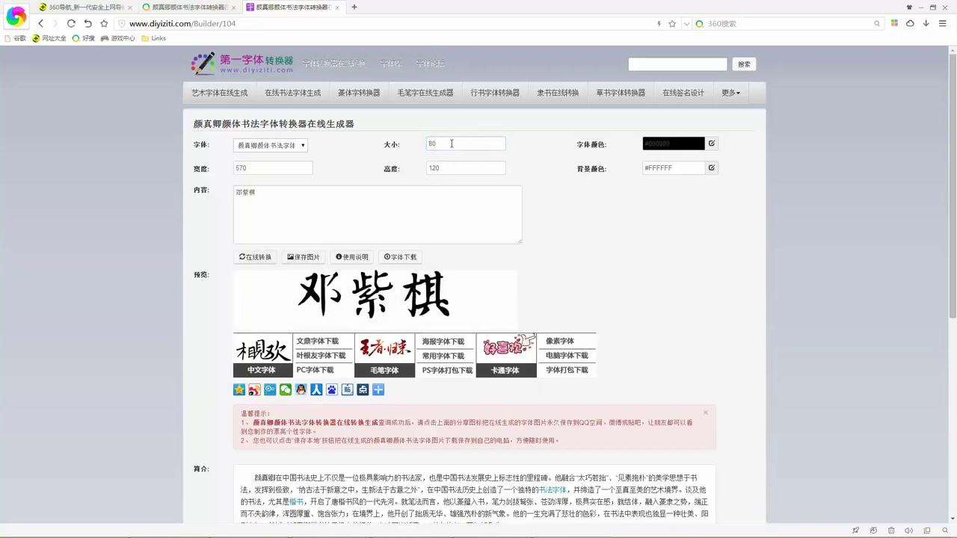
left_click_drag(452, 143, 411, 144)
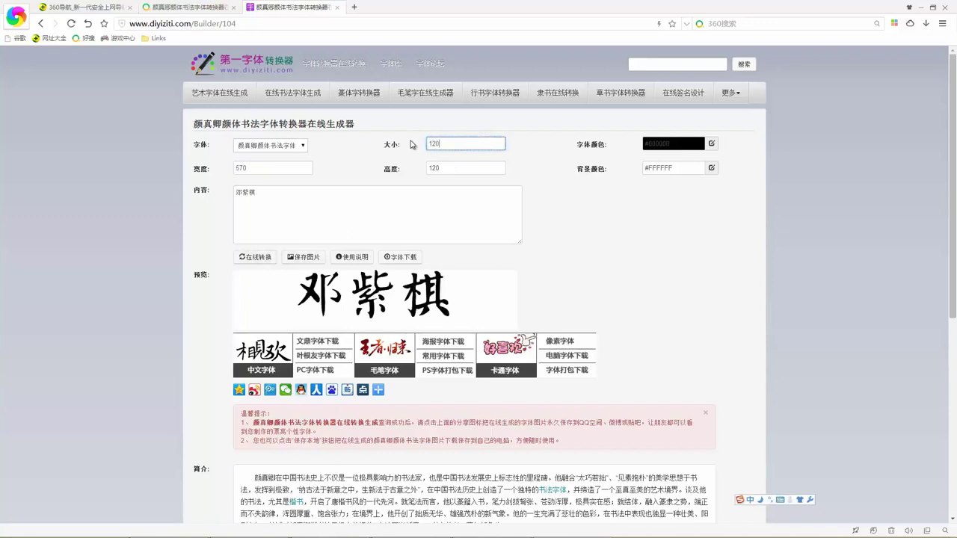
left_click(266, 261)
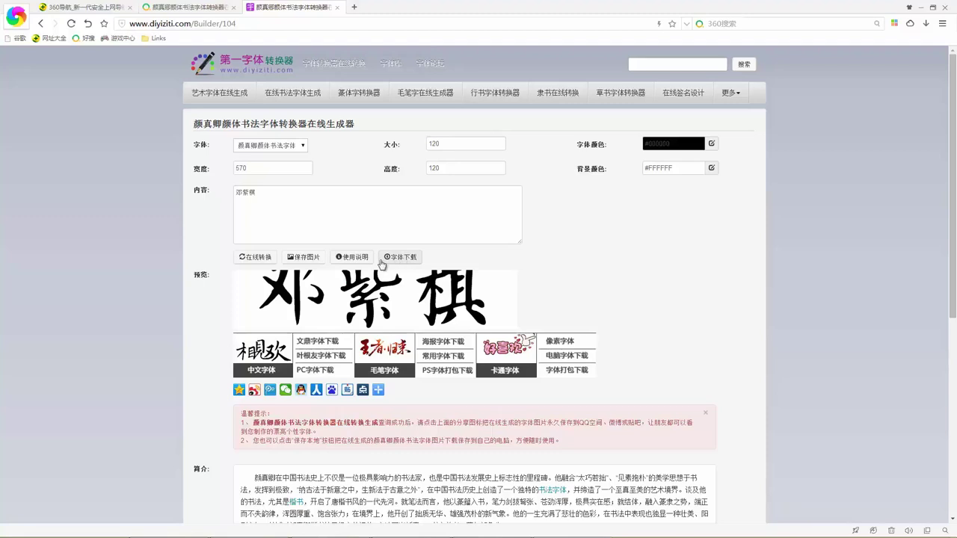
Save the generated 邓紫棋 lettering image as a PNG file to the desktop
left_click(312, 255)
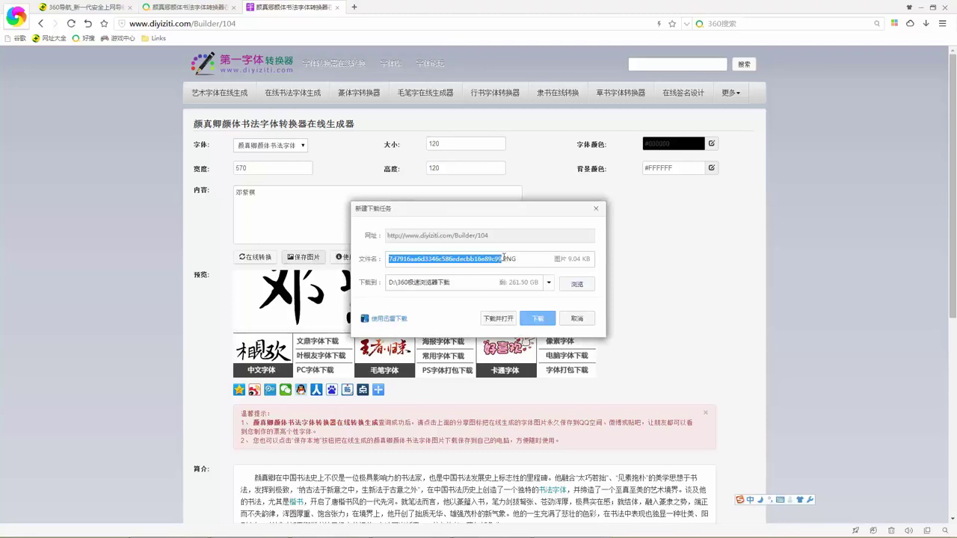
left_click_drag(503, 259, 523, 257)
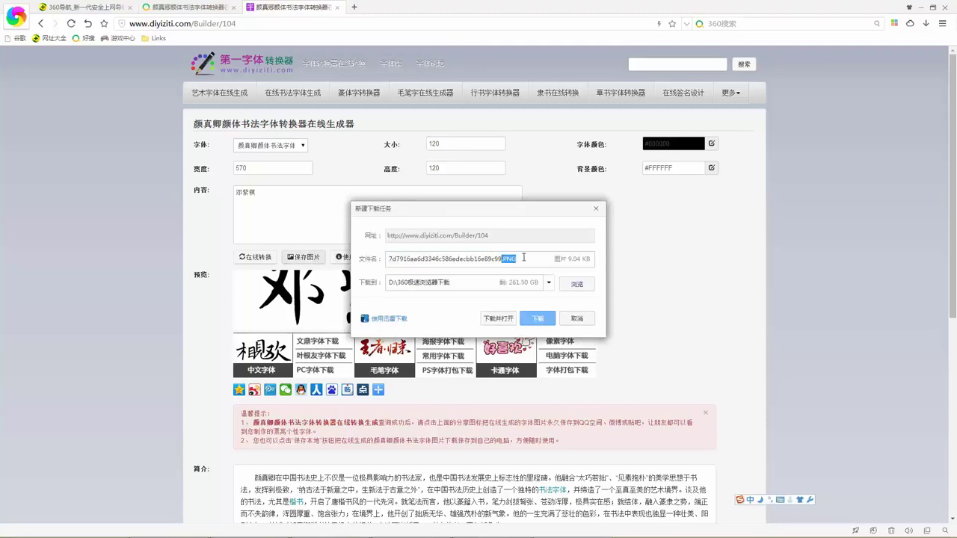
left_click_drag(529, 212, 473, 209)
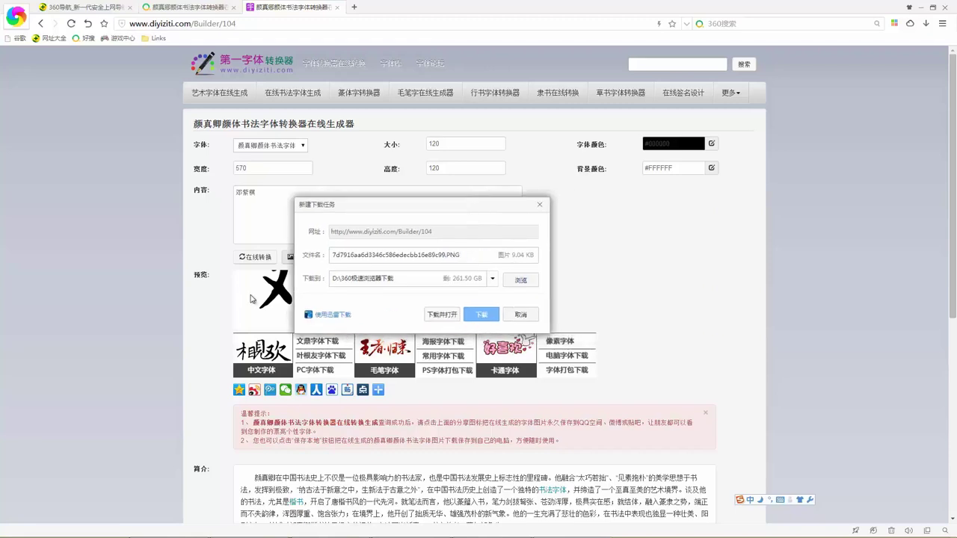
left_click_drag(456, 215, 589, 243)
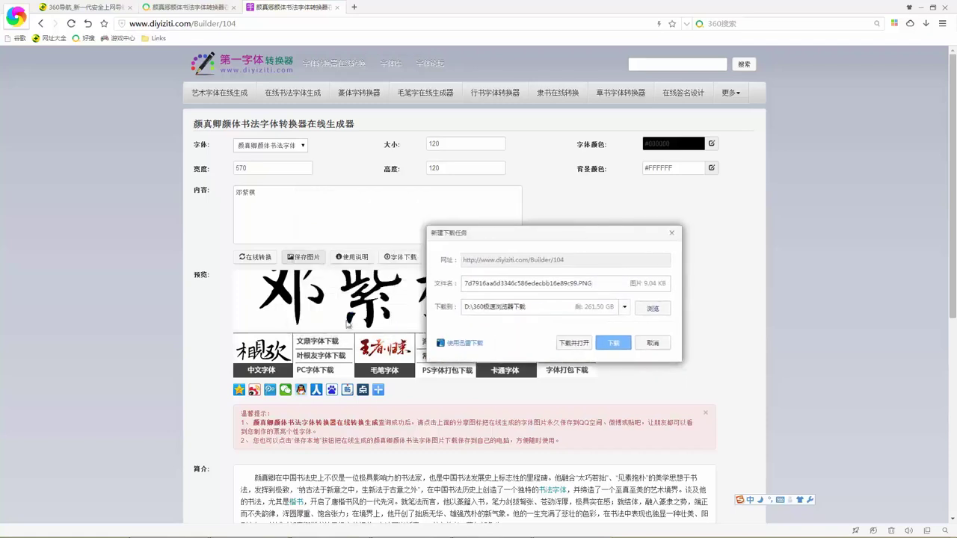
left_click_drag(507, 237, 394, 229)
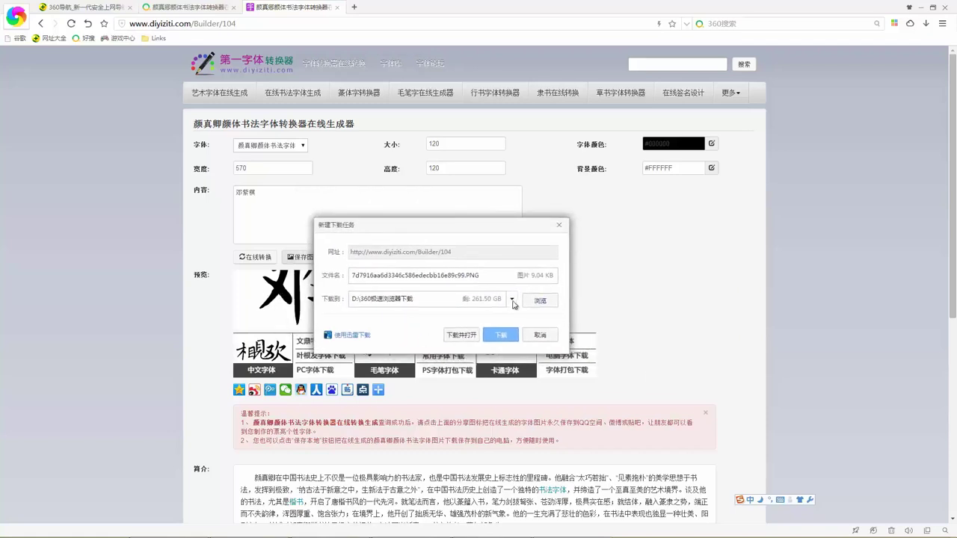
left_click(513, 300)
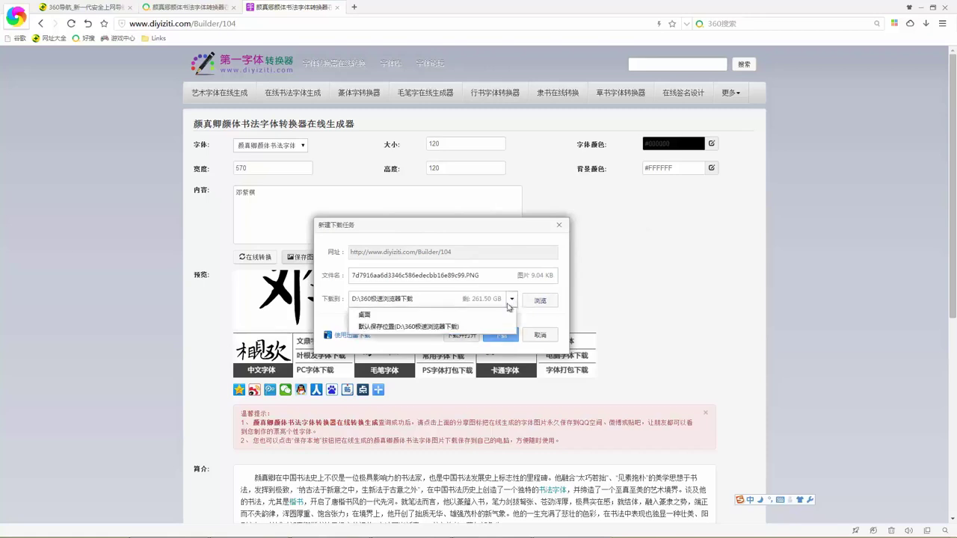
left_click(464, 311)
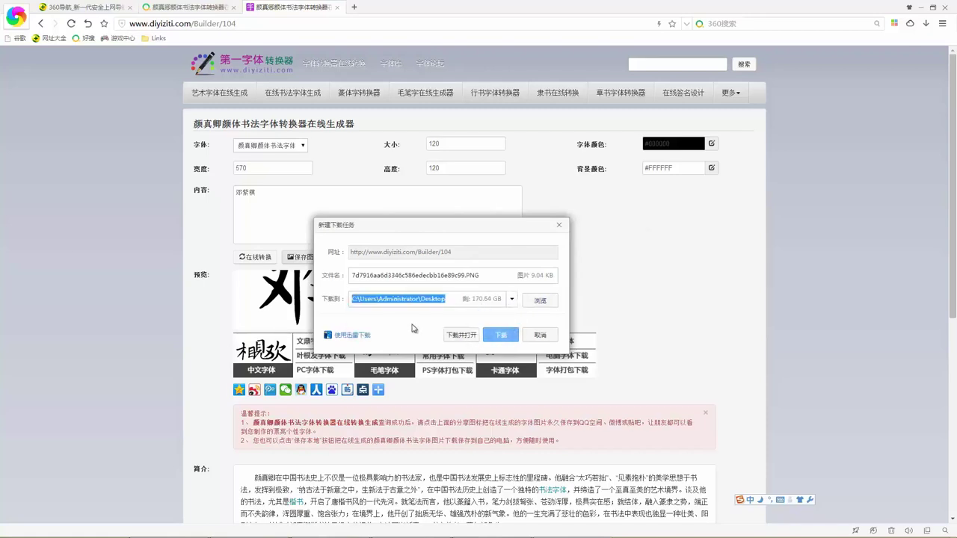
left_click(511, 338)
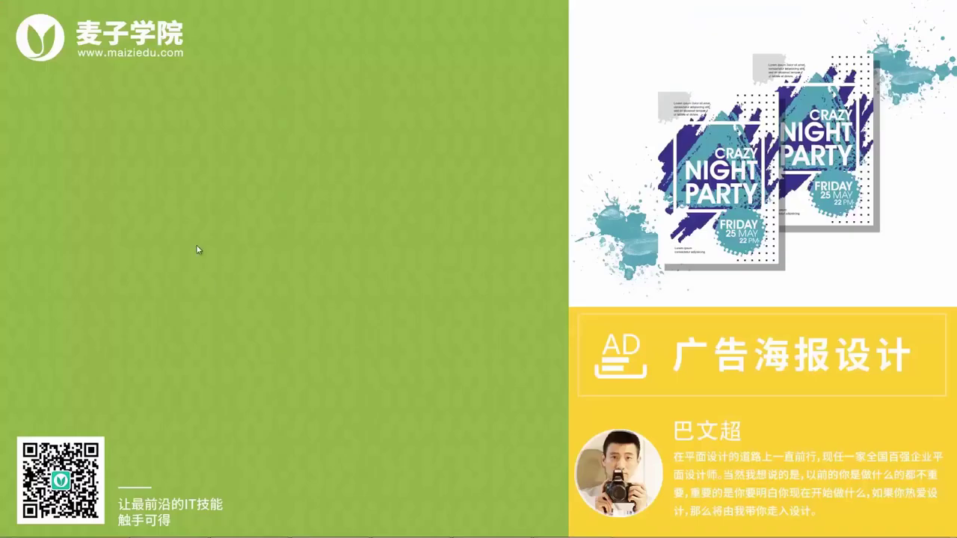
Open the desktop folder in the file explorer and look through it for the downloaded lettering PNG
right_click(197, 249)
key("Escape")
left_click(12, 528)
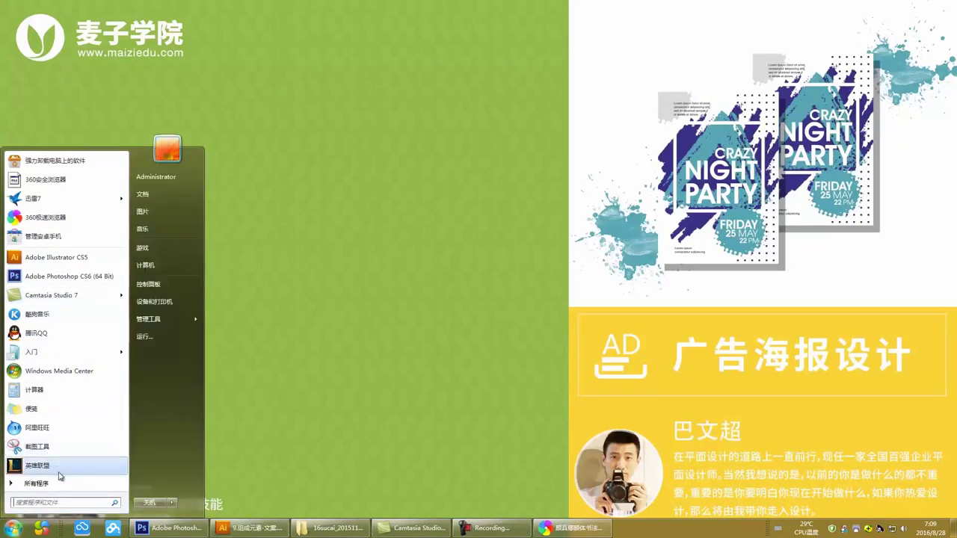
left_click(177, 200)
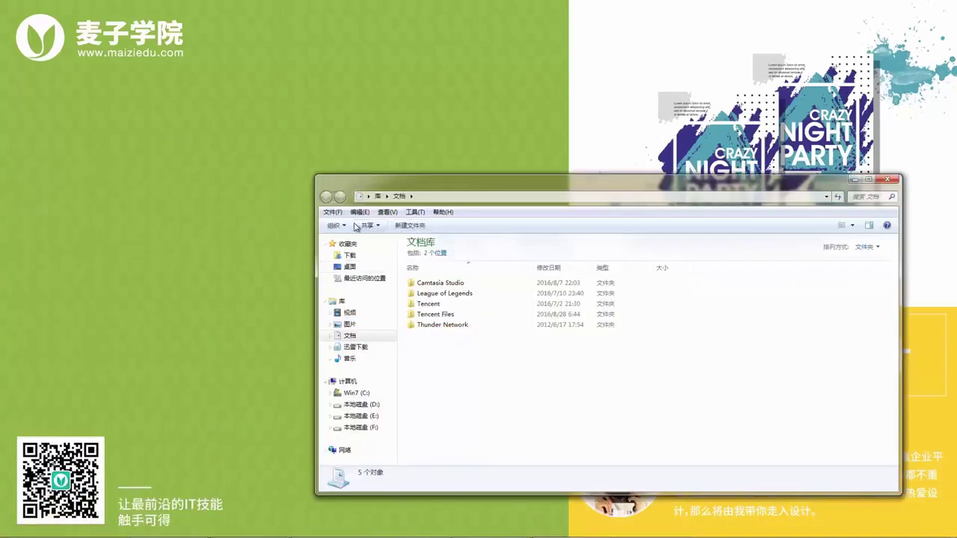
left_click(353, 266)
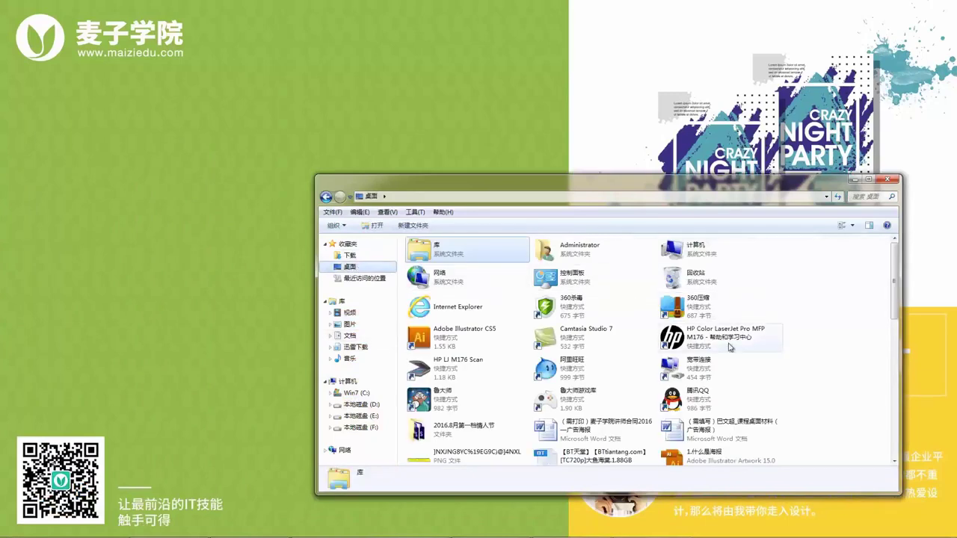
left_click_drag(892, 314, 899, 484)
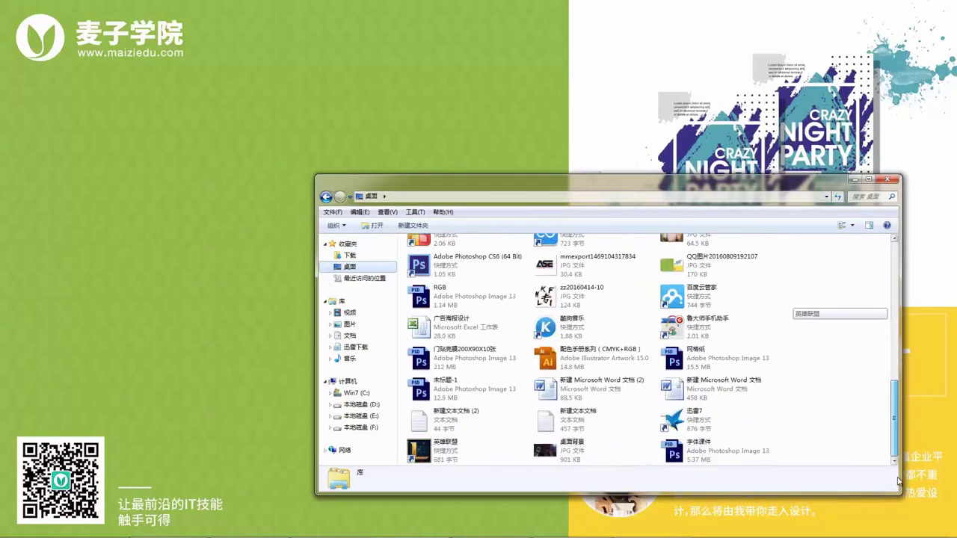
left_click_drag(900, 463, 897, 381)
Open the downloaded lettering PNG in Photoshop and shift its layer slightly upward
left_click_drag(590, 346, 733, 290)
left_click_drag(203, 36, 217, 75)
left_click_drag(317, 280, 367, 278)
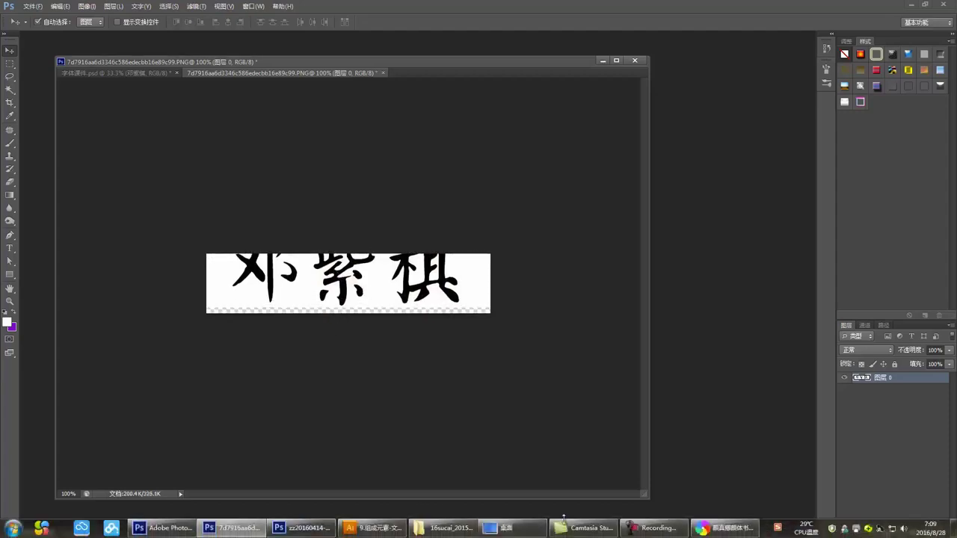
Switch back to the browser, view the 邓紫棋 preview image in its own tab, and close that tab
left_click(727, 533)
left_click_drag(365, 292, 371, 299)
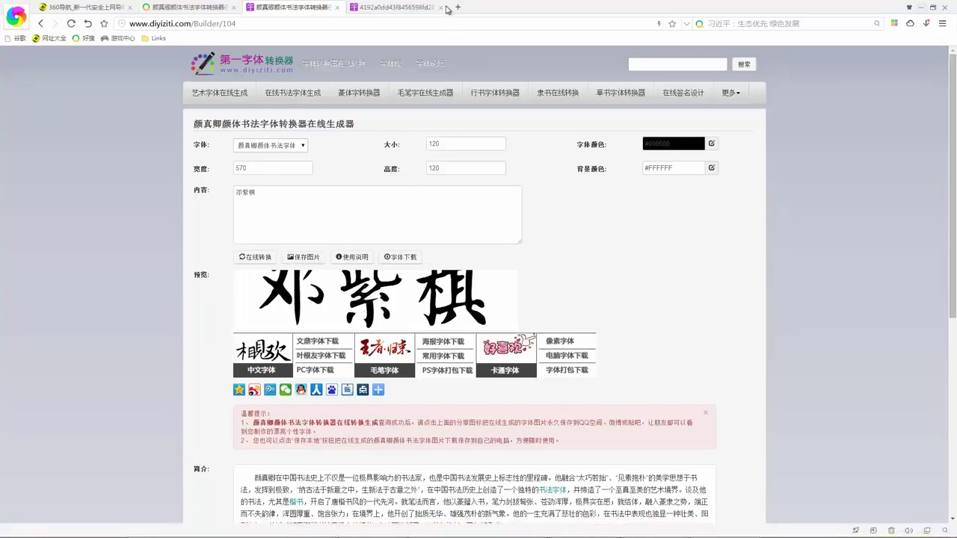
left_click(419, 8)
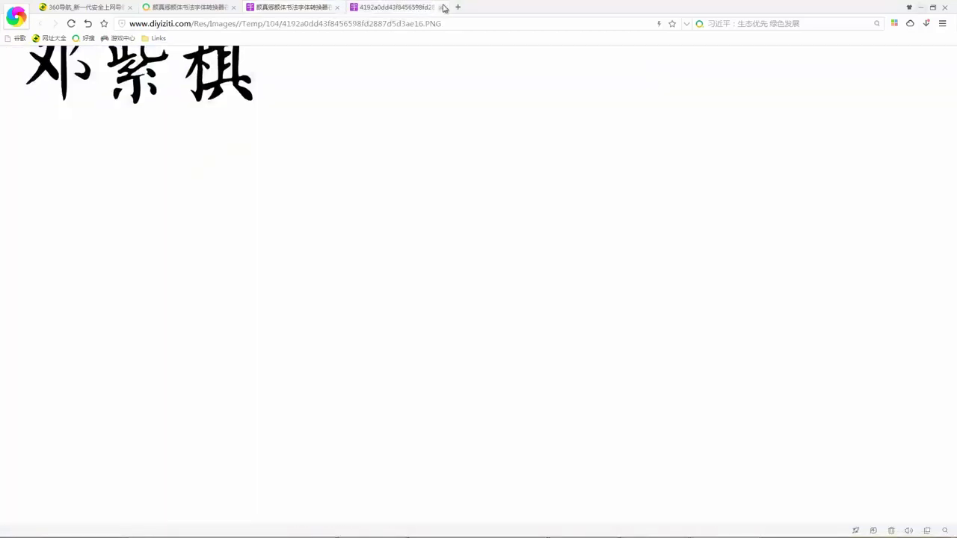
left_click(442, 7)
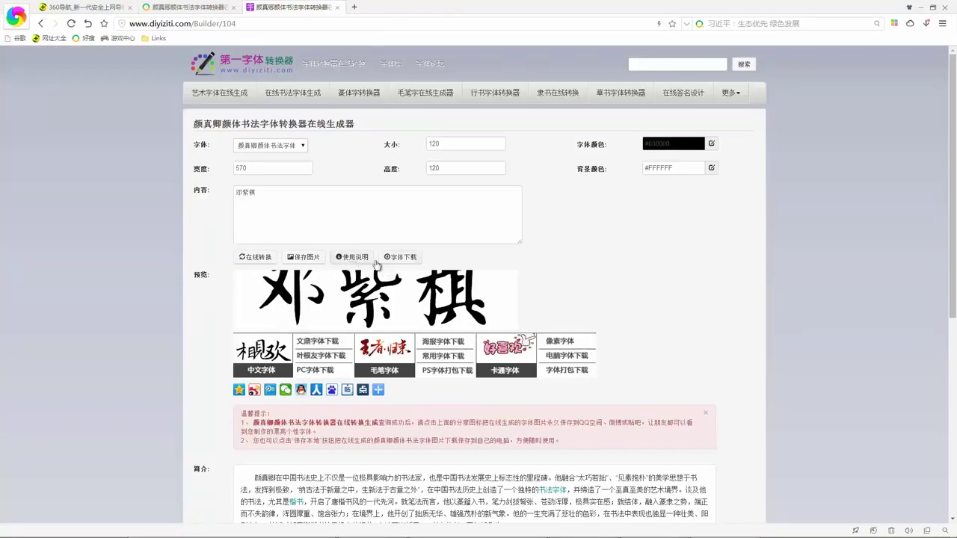
Open the converter's font download page and download 颜体书法.ttf to the desktop
left_click(402, 258)
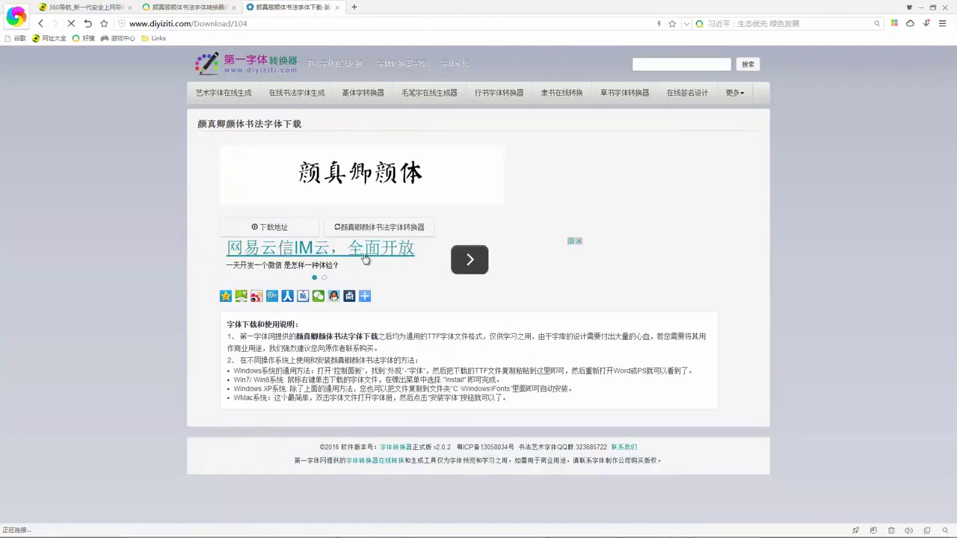
left_click(288, 232)
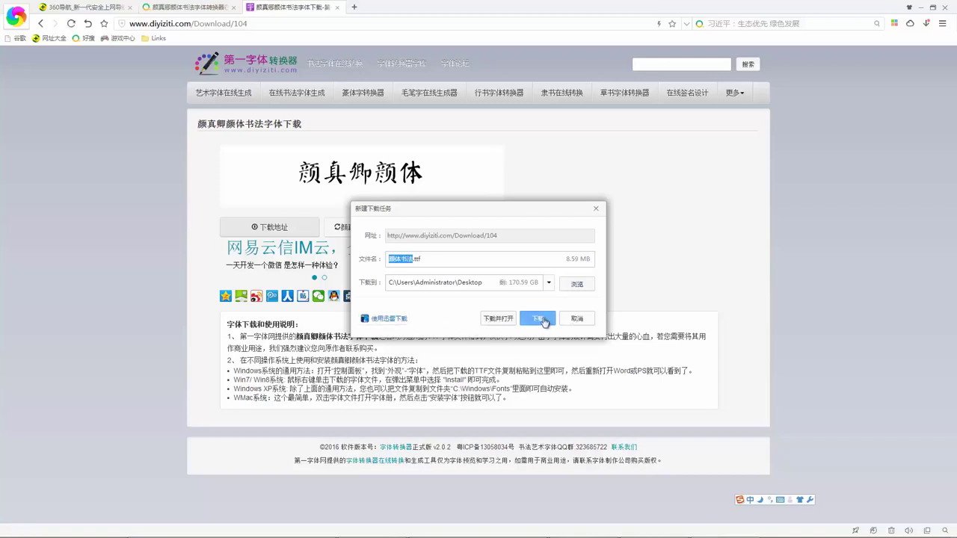
left_click(543, 321)
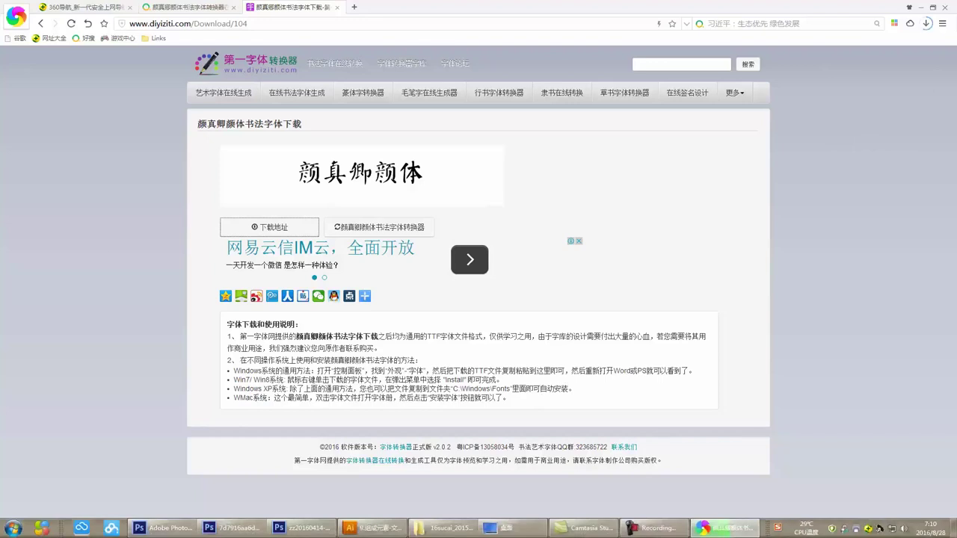
Open the downloaded 颜体书法.ttf, install the font, and close the font preview and the browser
left_click(928, 29)
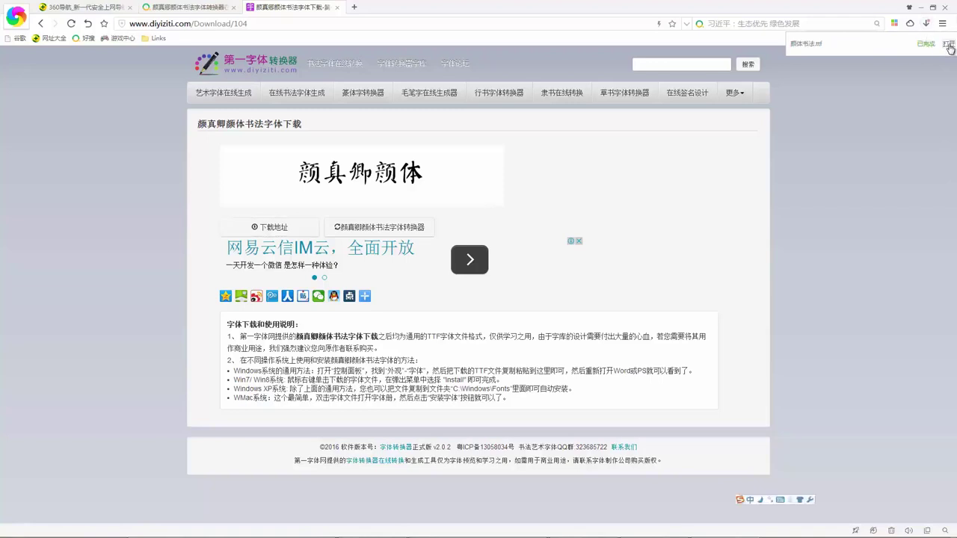
left_click(949, 43)
left_click(201, 126)
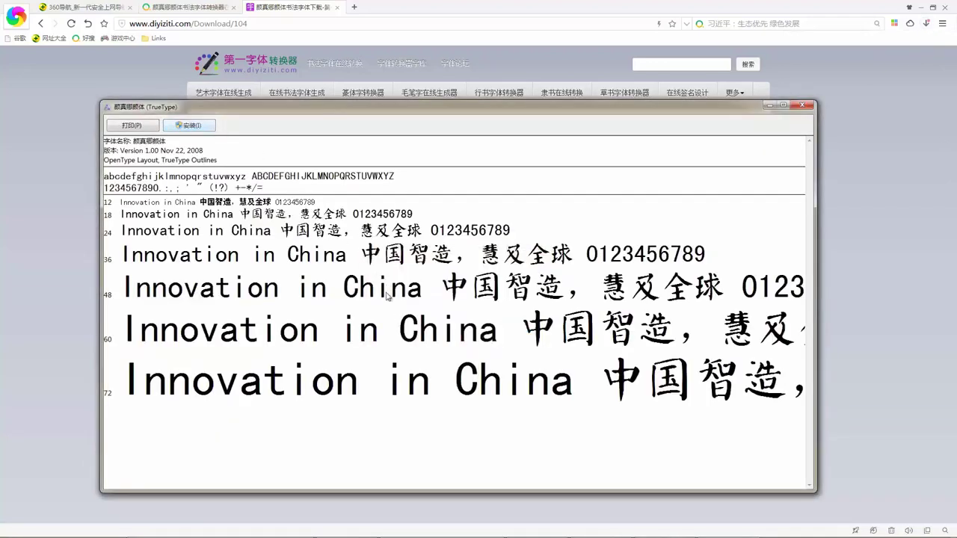
left_click(804, 105)
left_click(944, 7)
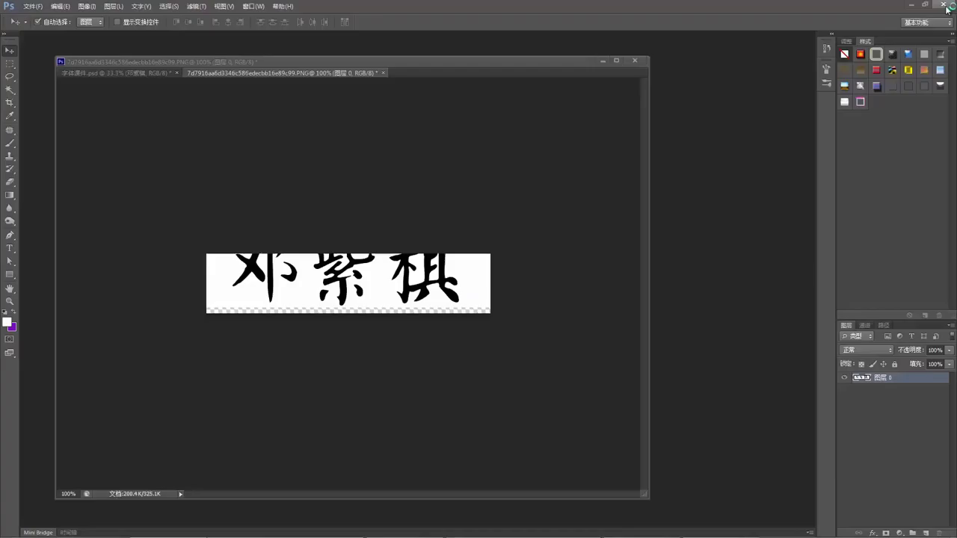
Detach the lettering PNG into its own window in Photoshop and close it, keeping 字体课件.psd open
left_click_drag(358, 118, 598, 191)
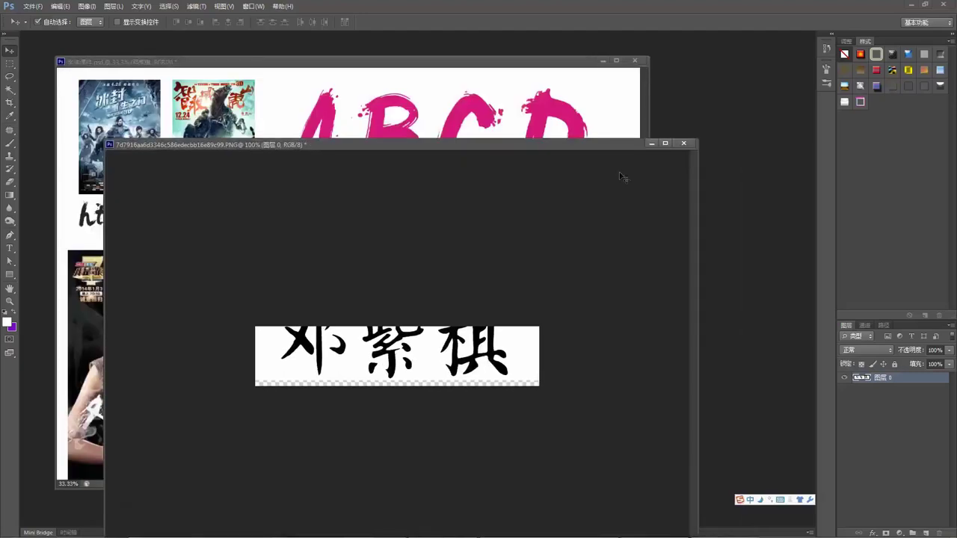
left_click(682, 143)
left_click(480, 207)
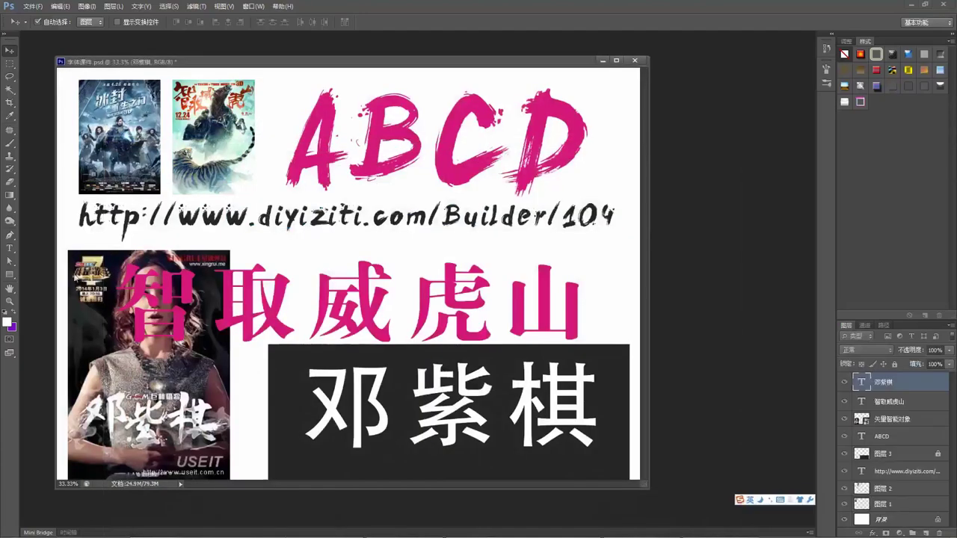
Select the whole white 邓紫棋 text and change its font to 颜真卿颜体
left_click(10, 248)
left_click_drag(314, 404, 610, 411)
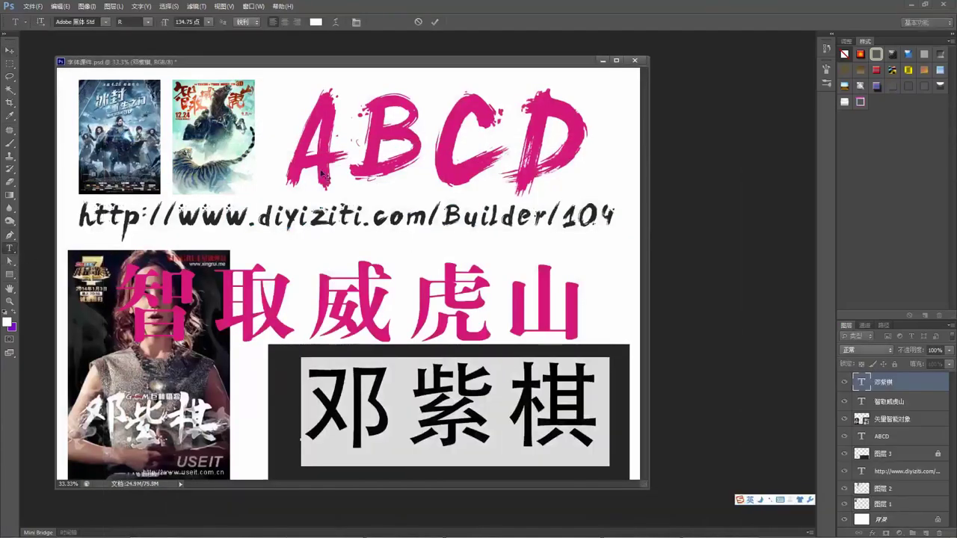
left_click(106, 22)
mouse_move(200, 77)
left_mouse_down()
mouse_move(200, 60)
mouse_move(200, 149)
mouse_move(200, 75)
left_mouse_up()
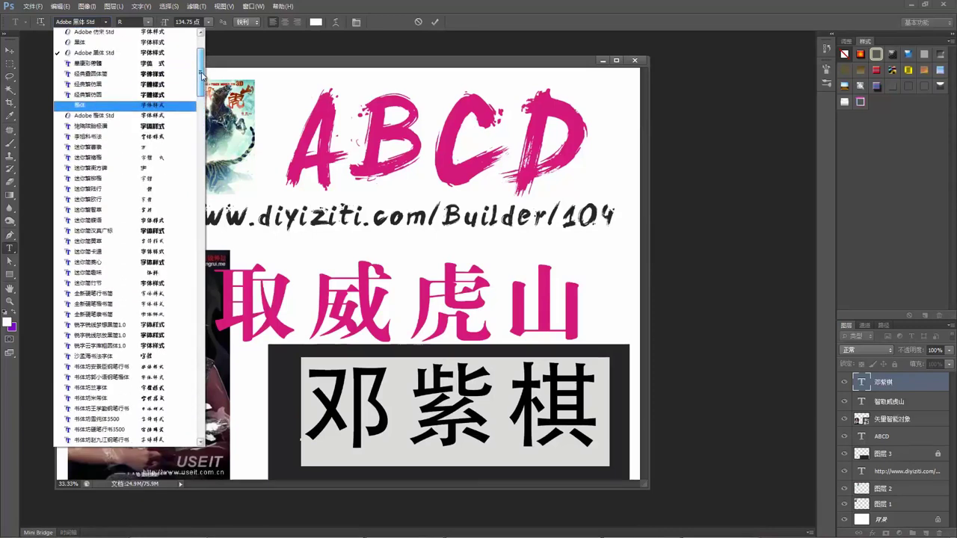
left_click_drag(201, 74, 202, 63)
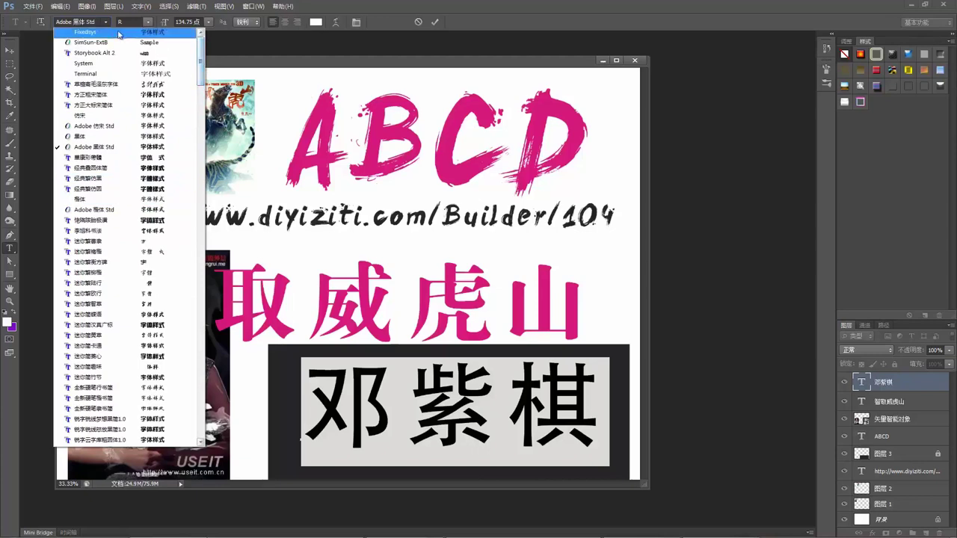
scroll(132, 223, "down", 2)
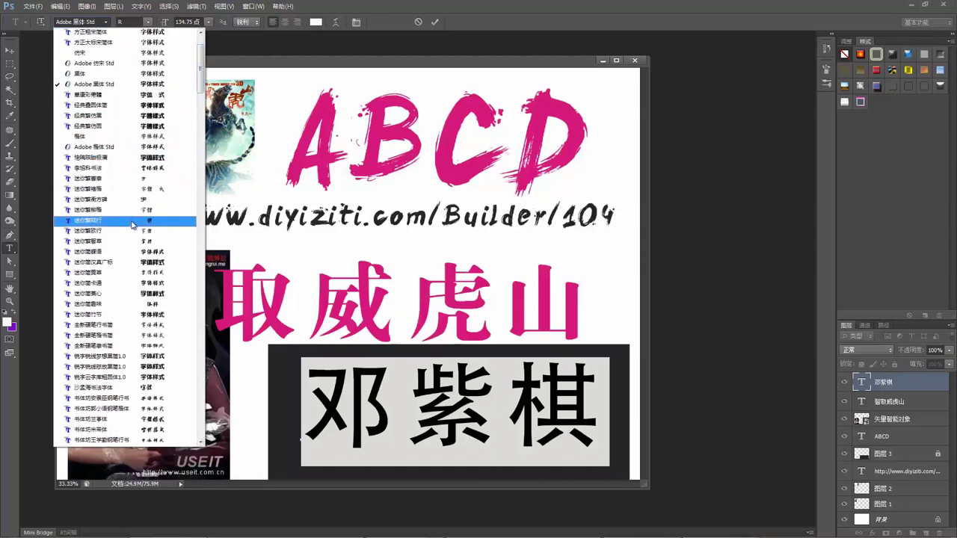
scroll(139, 238, "down", 2)
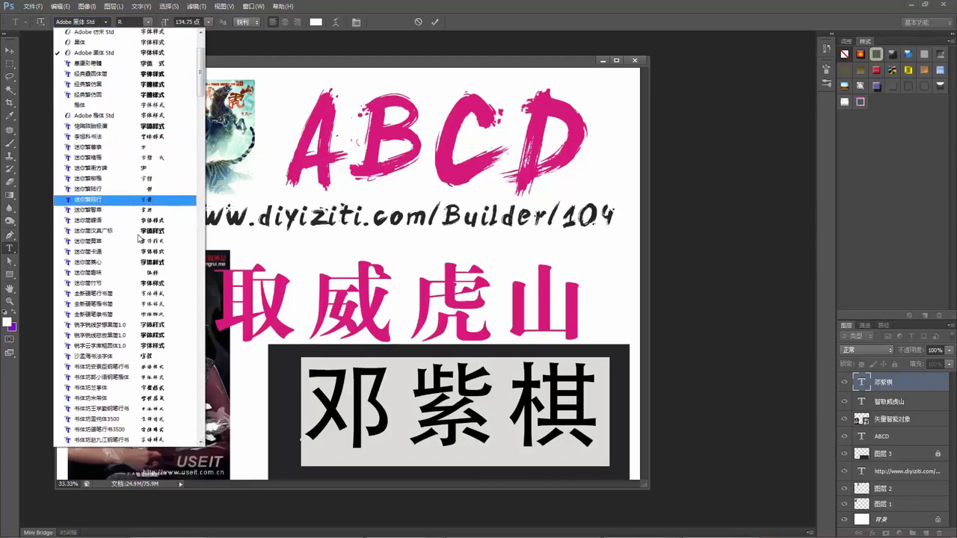
scroll(138, 238, "down", 1)
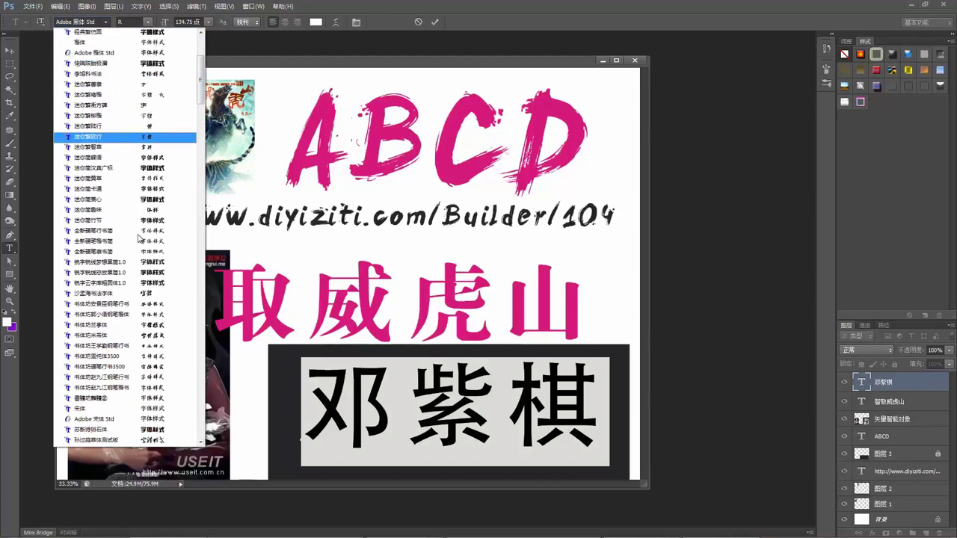
scroll(139, 238, "down", 1)
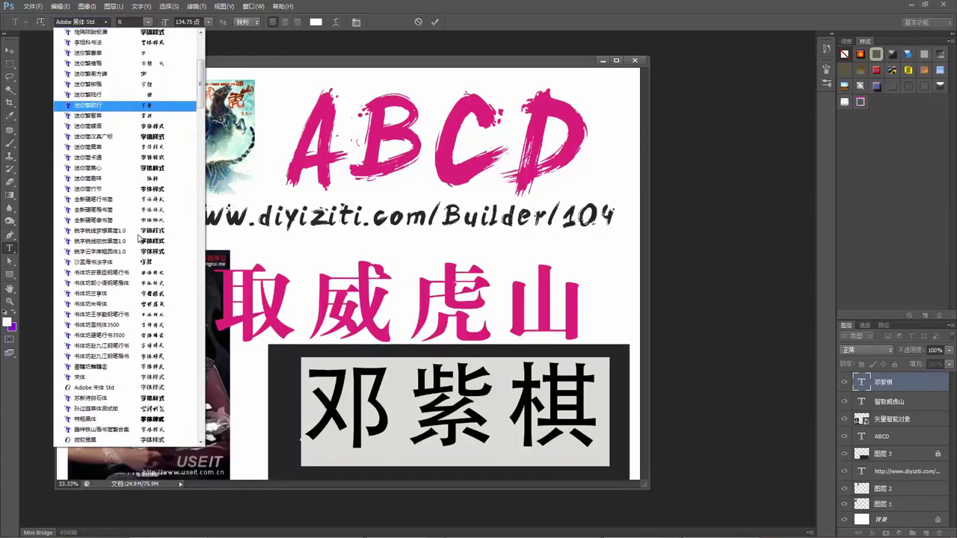
scroll(138, 238, "down", 4)
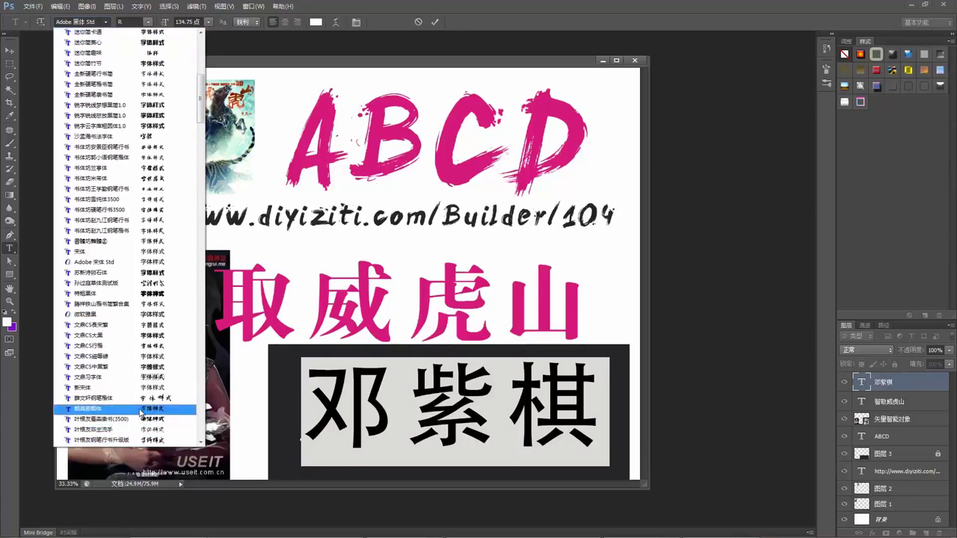
left_click(141, 410)
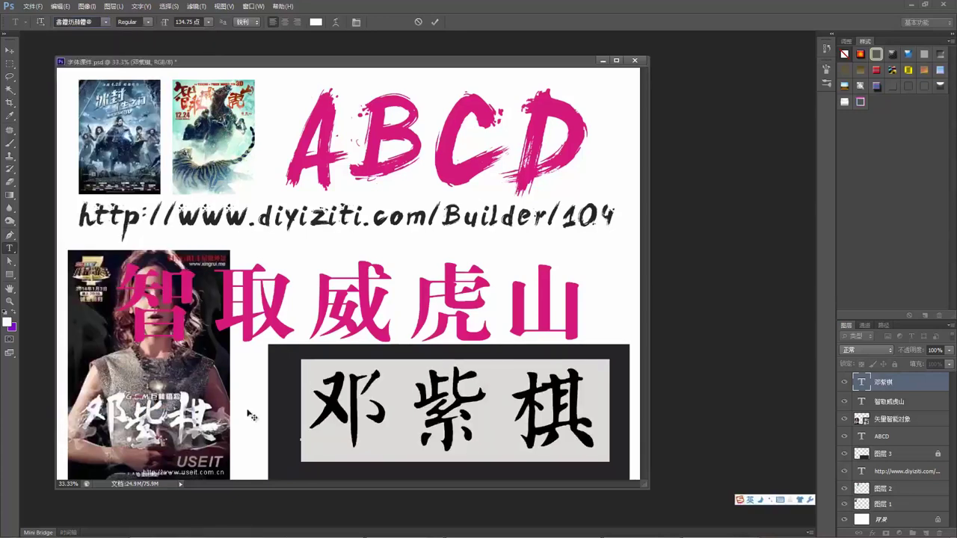
Finish editing the 邓紫棋 text and move it slightly down and left within the dark rectangle
left_click(368, 403)
left_click_drag(327, 400, 581, 410)
left_click(10, 50)
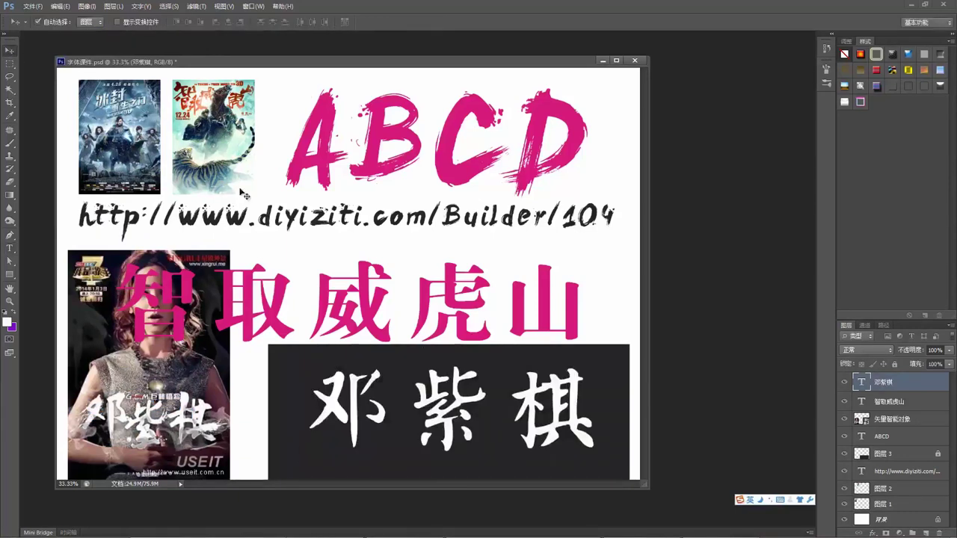
left_click_drag(453, 416, 449, 425)
Select the whole pink ABCD text to examine its font setting, and finish editing it
left_click_drag(321, 160, 599, 158)
left_click(9, 248)
left_click_drag(298, 157, 619, 158)
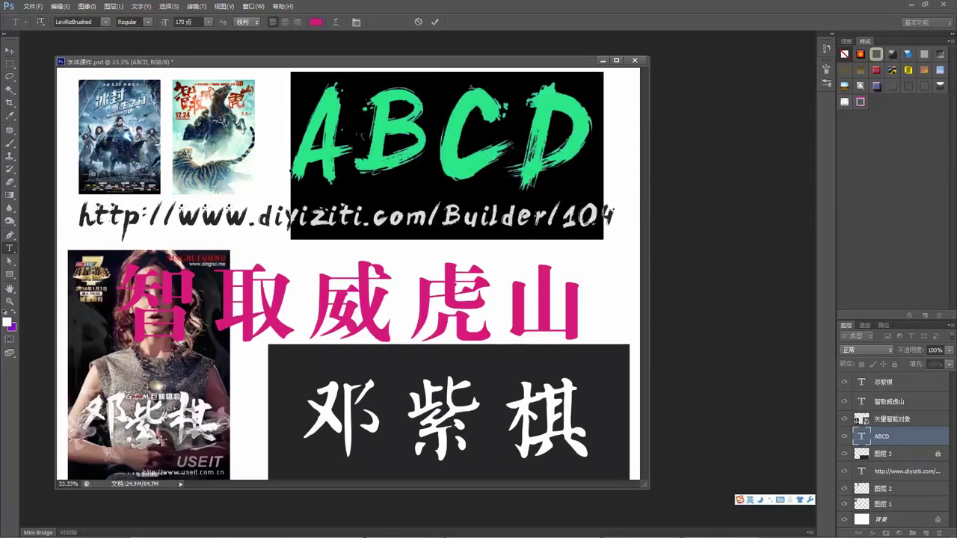
left_click_drag(310, 128, 564, 138)
left_click(96, 21)
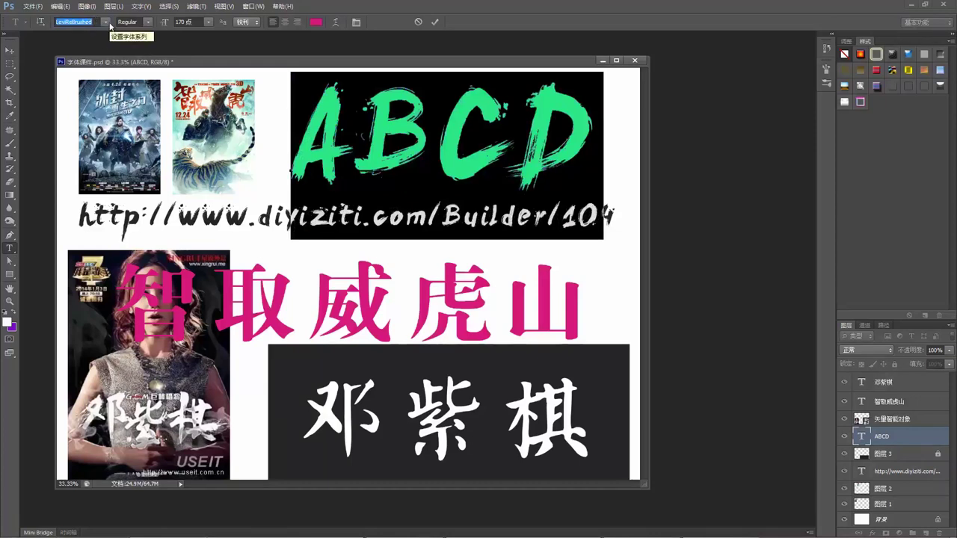
left_click(351, 147)
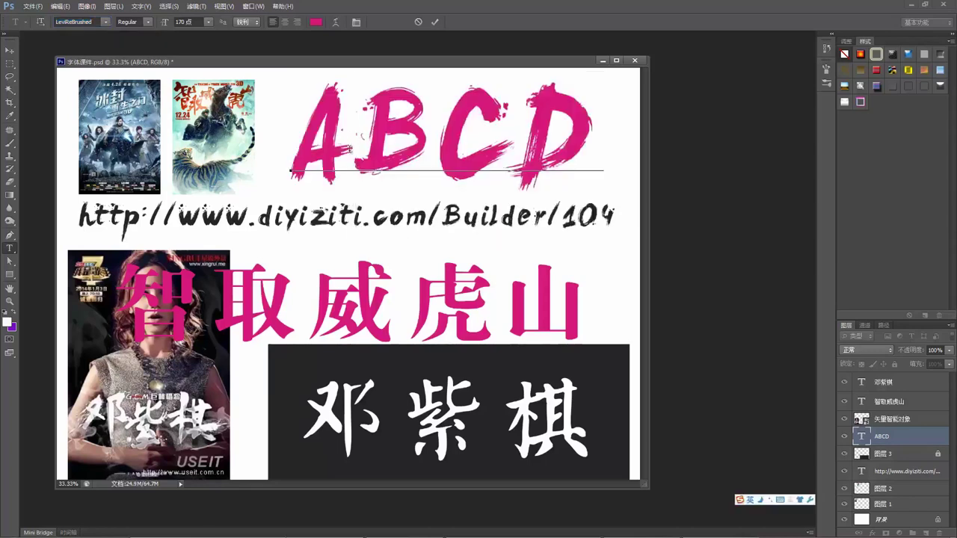
key("ctrl+Return")
key("v")
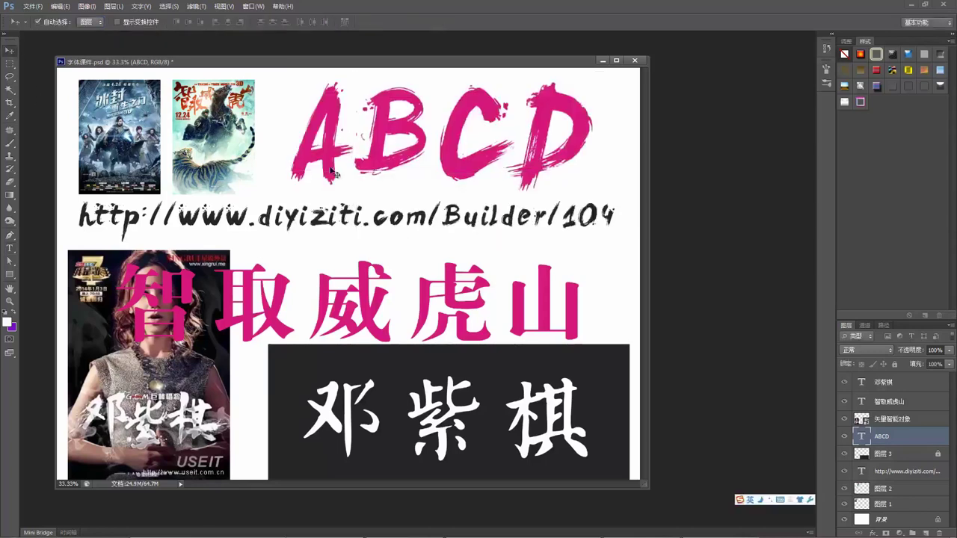
Hide the two film poster layers 图层 1 and 图层 2 and move the ABCD text left into their place
left_click_drag(346, 171, 316, 162)
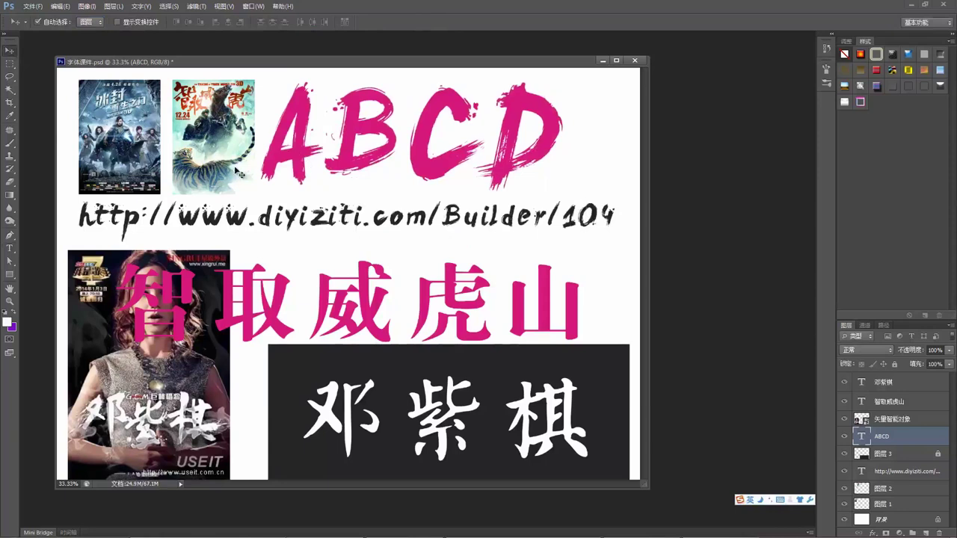
left_click(208, 145)
left_click(138, 142)
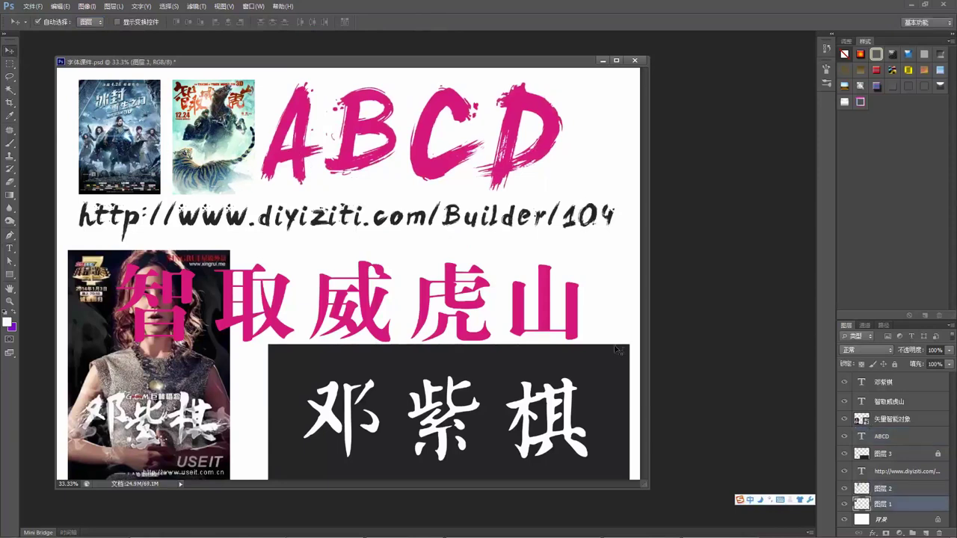
left_click(237, 157, "shift")
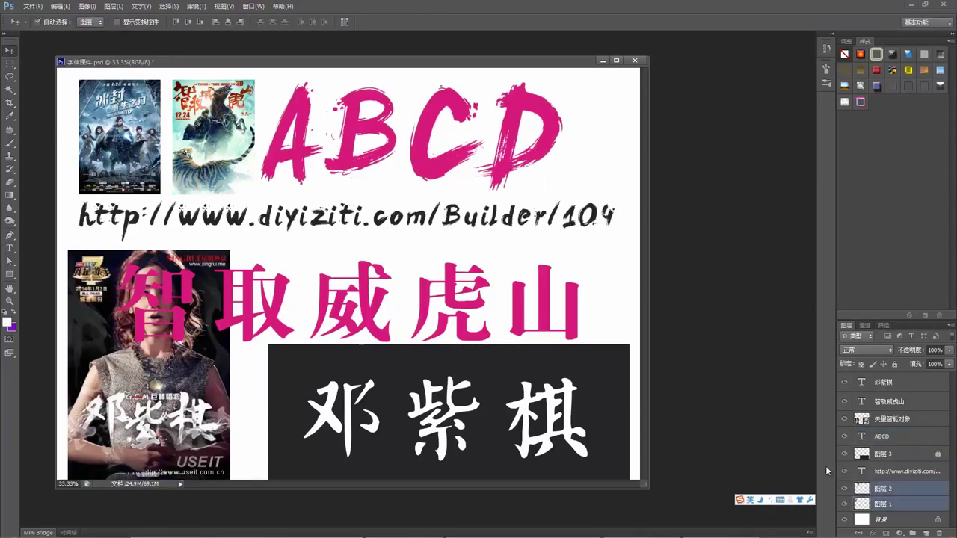
left_click_drag(845, 488, 844, 504)
left_click_drag(366, 132, 288, 129)
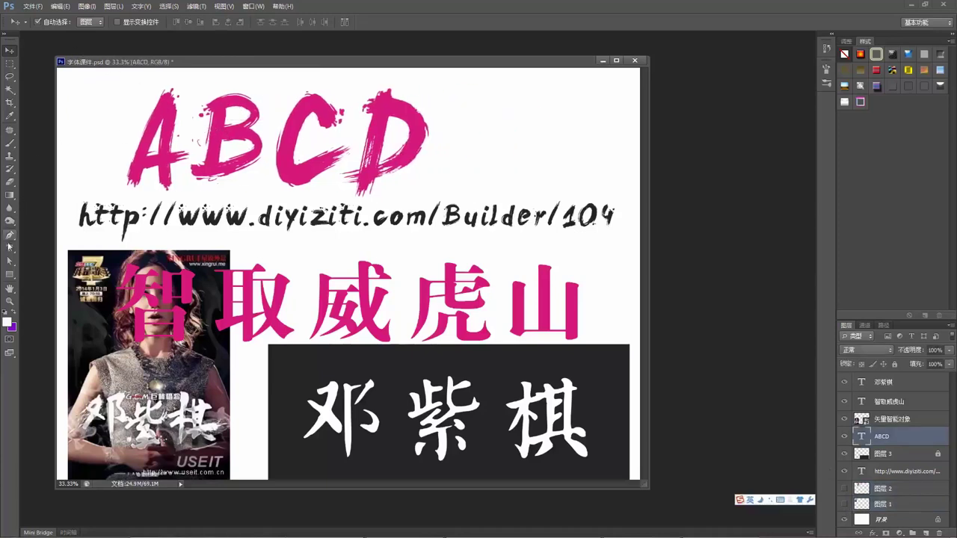
Select the ABCD text again to check its font, finish editing, and move the text slightly farther left
left_click(10, 248)
double_click(157, 146)
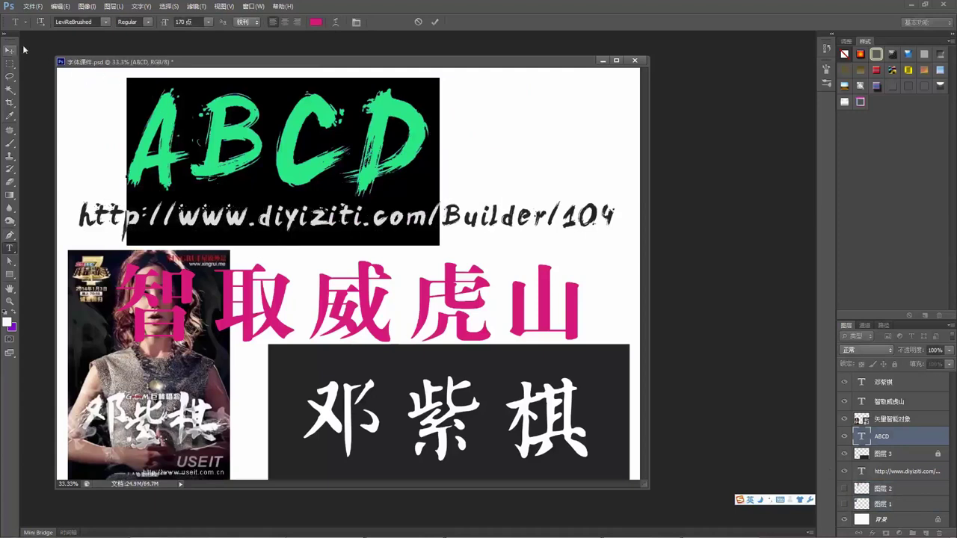
left_click(9, 50)
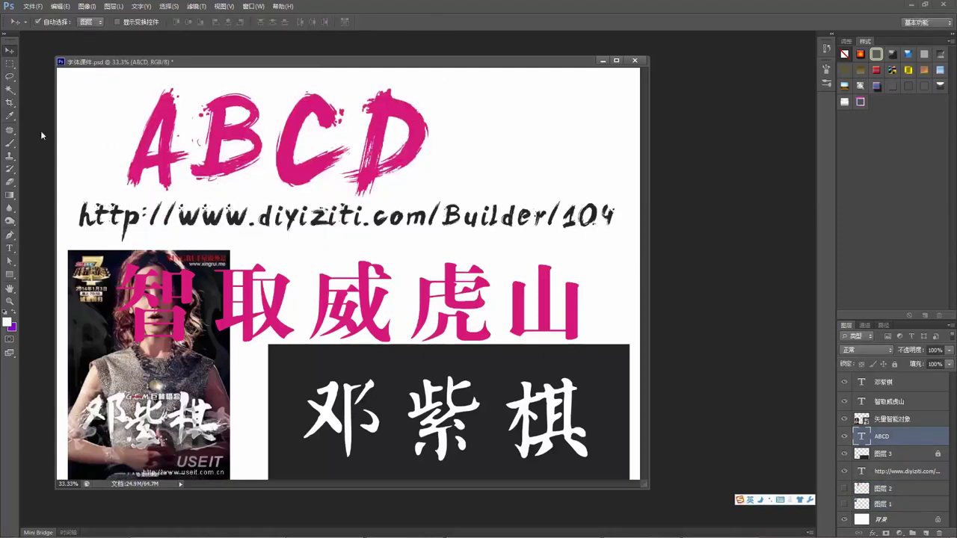
left_click(9, 249)
left_click_drag(128, 146, 421, 147)
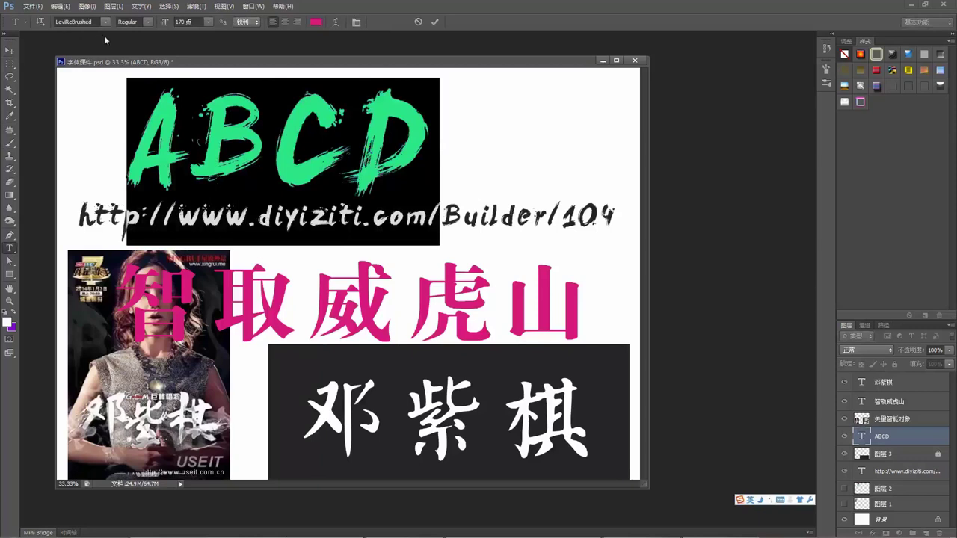
key("ctrl+h")
left_click(9, 50)
left_click_drag(174, 133, 133, 149)
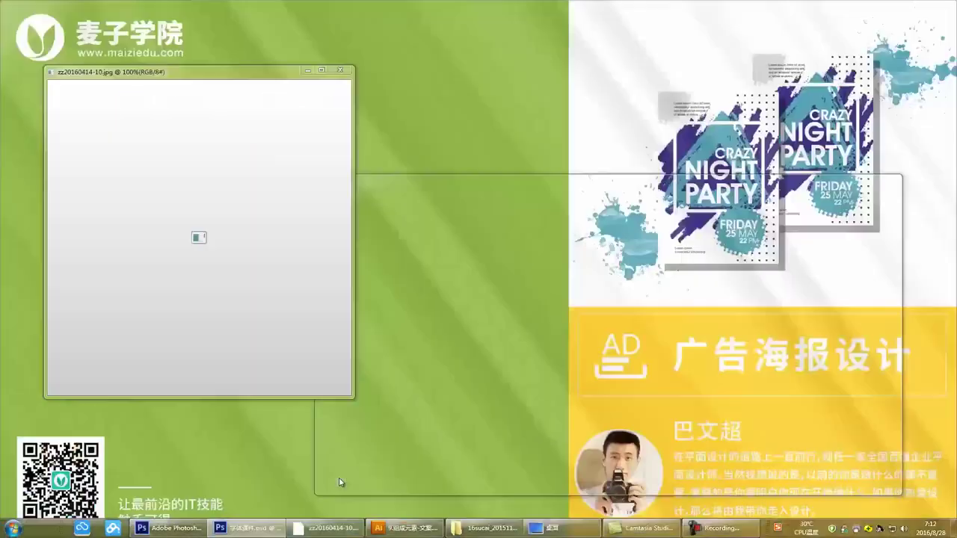
Bring up the reference image zz20160414-10.jpg in its own Photoshop window, narrow the window, and place it beside 字体课件.psd
left_click(336, 481)
left_click_drag(227, 75, 406, 68)
left_click(317, 75)
left_click(605, 314)
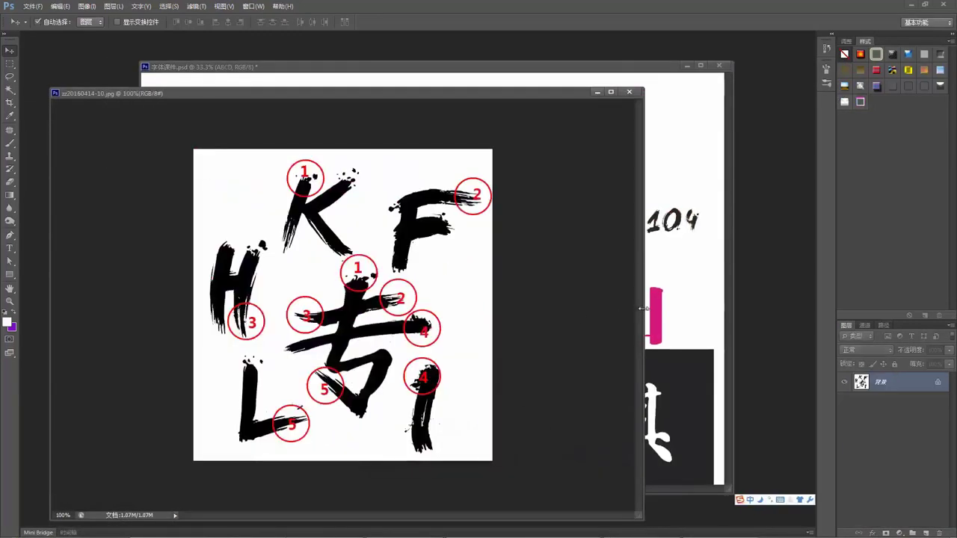
left_click_drag(643, 305, 405, 288)
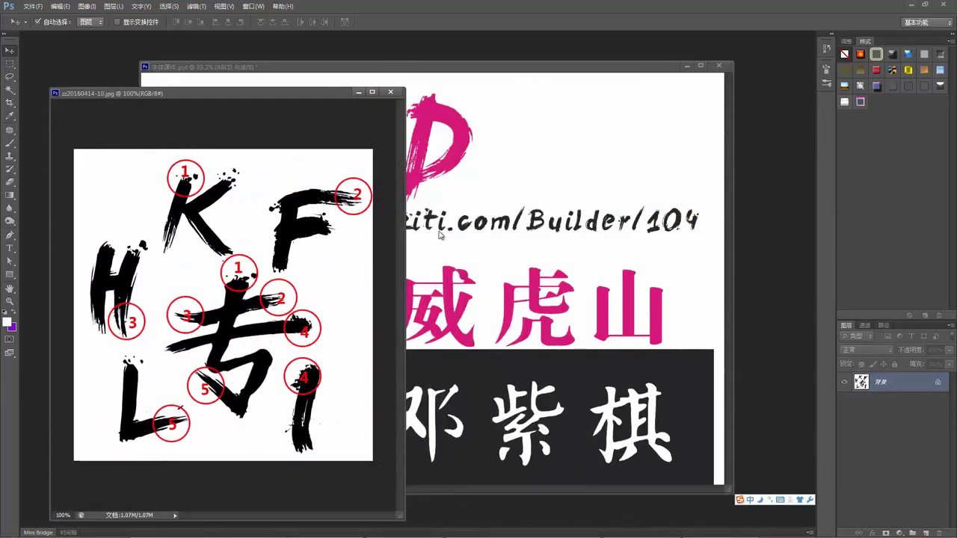
left_click_drag(299, 97, 271, 97)
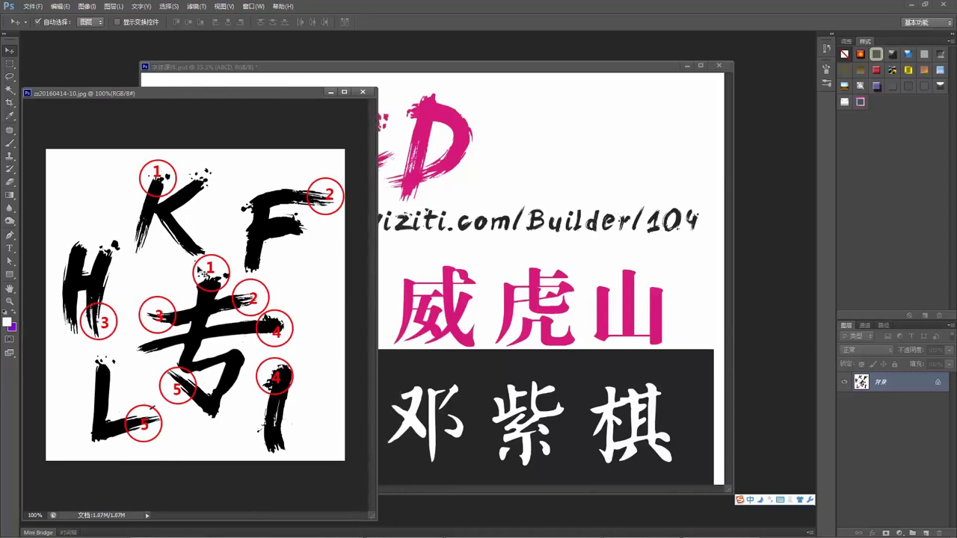
Append a capital H to the ABCD text in 字体课件.psd and finish editing
left_click(418, 184)
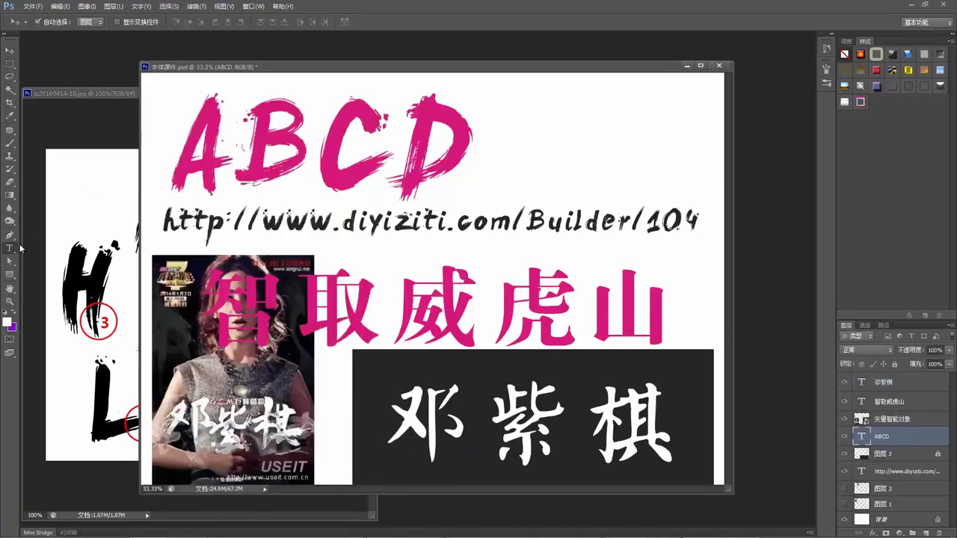
left_click(13, 250)
left_click(474, 139)
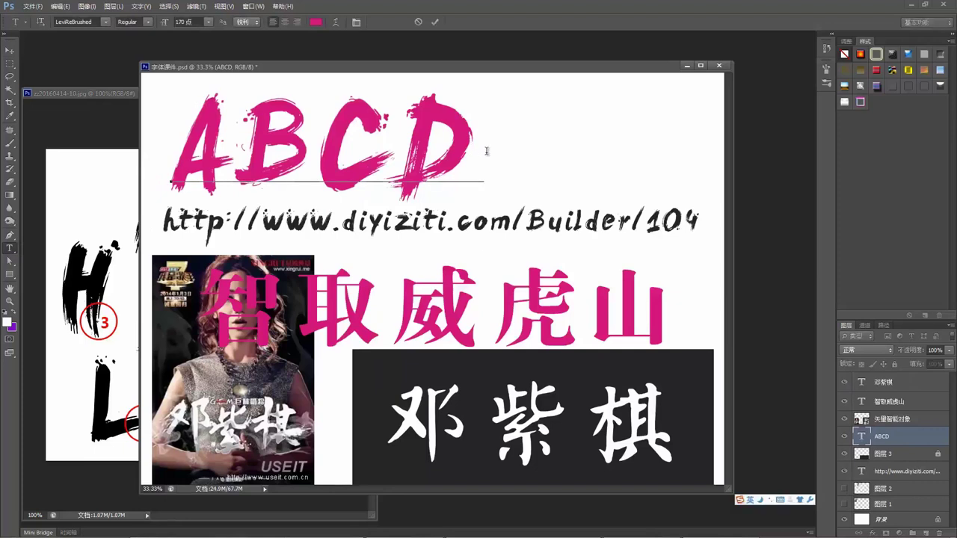
type("h")
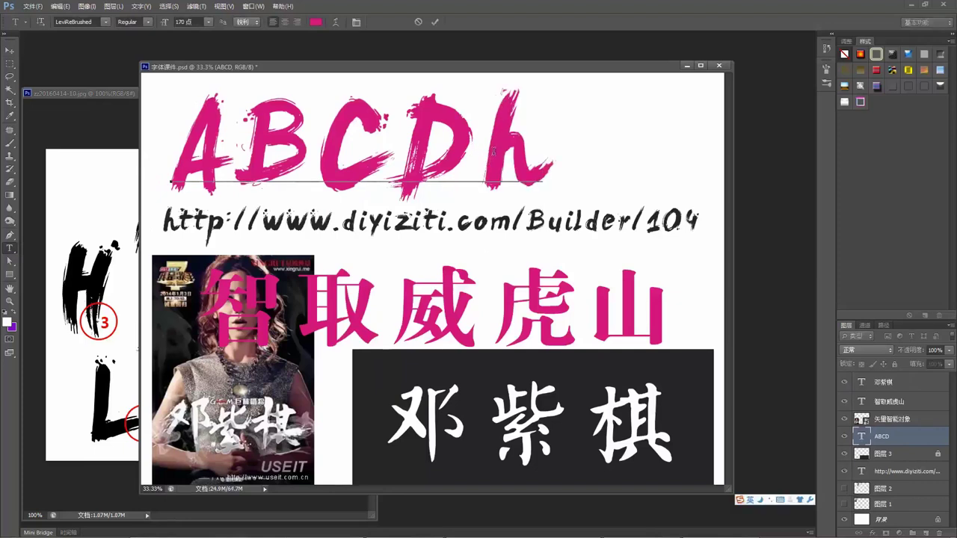
key("BackSpace")
type("H")
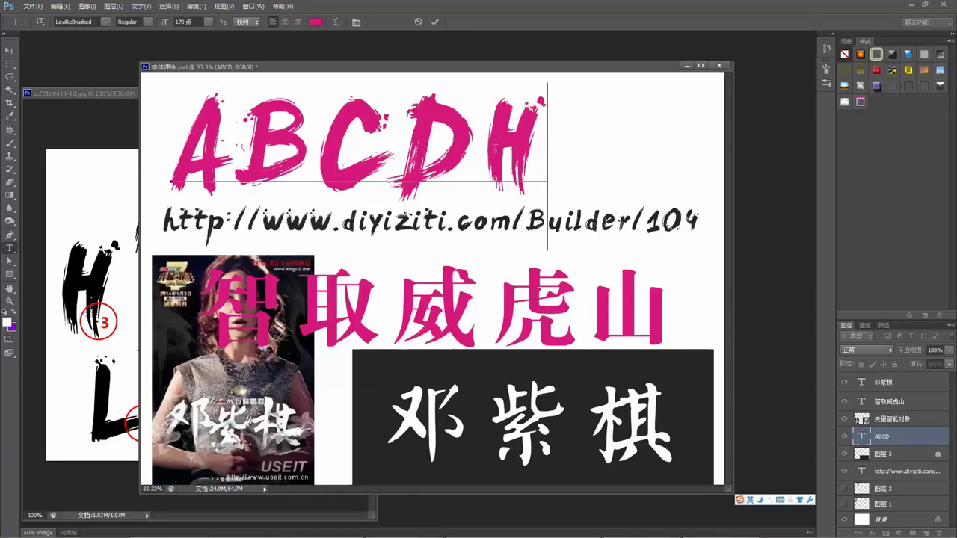
left_click(9, 49)
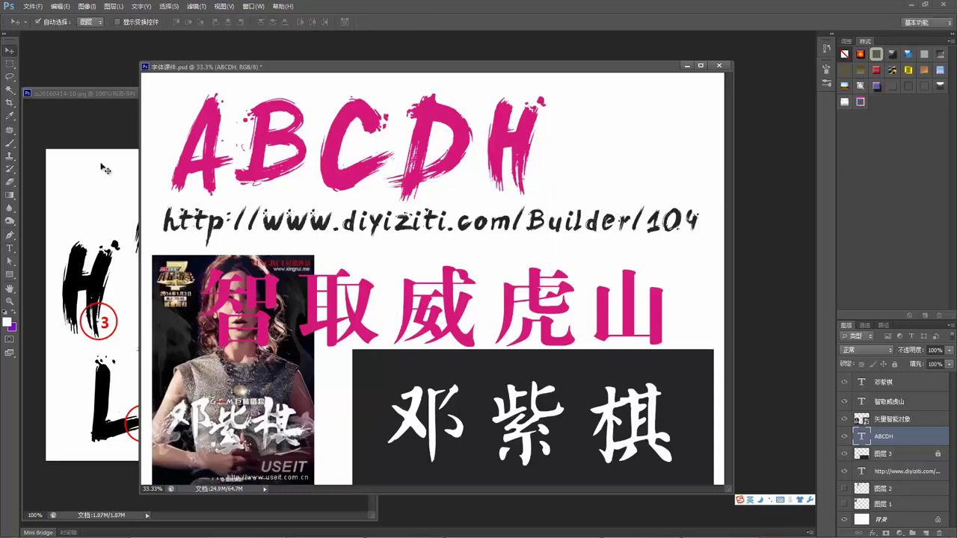
Duplicate the ABCDH text, reduce the copy to only the letter H, and move it below the web address
left_click_drag(507, 151, 503, 189)
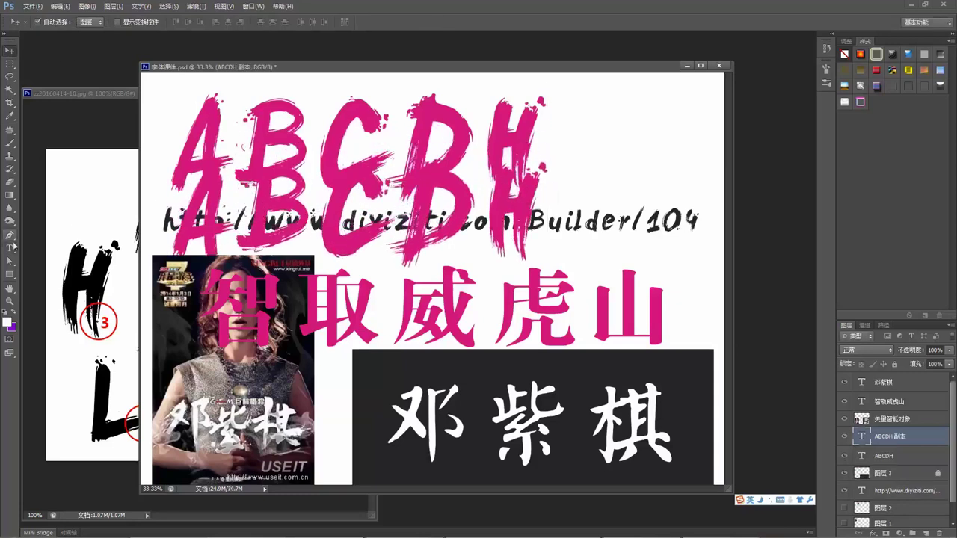
left_click(9, 248)
double_click(464, 194)
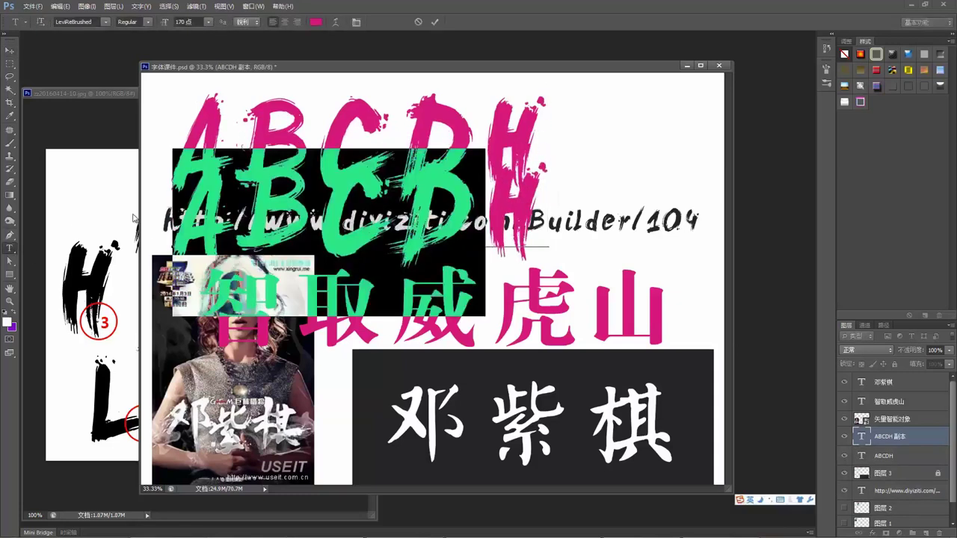
type("A")
left_click(9, 50)
left_click_drag(221, 217, 403, 267)
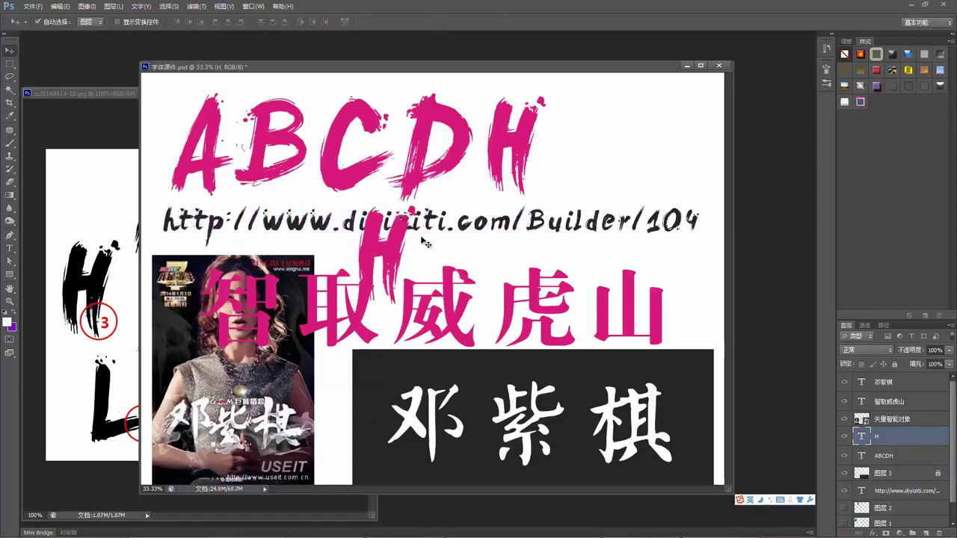
Rotate the single H by 75 degrees and delete the pink 智取威虎山 text
key("ctrl+t")
left_click_drag(449, 187, 526, 345)
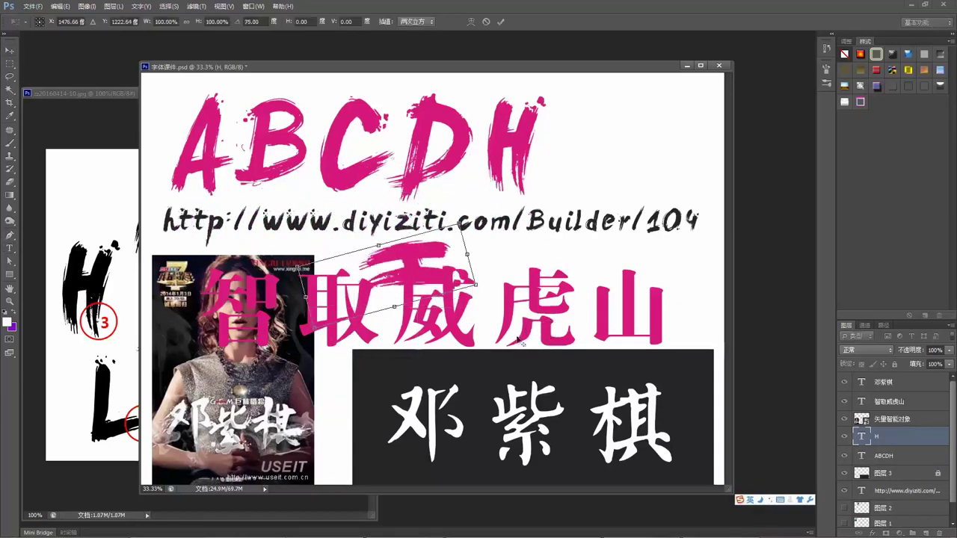
double_click(420, 278)
left_click_drag(420, 278, 466, 202)
key("Delete")
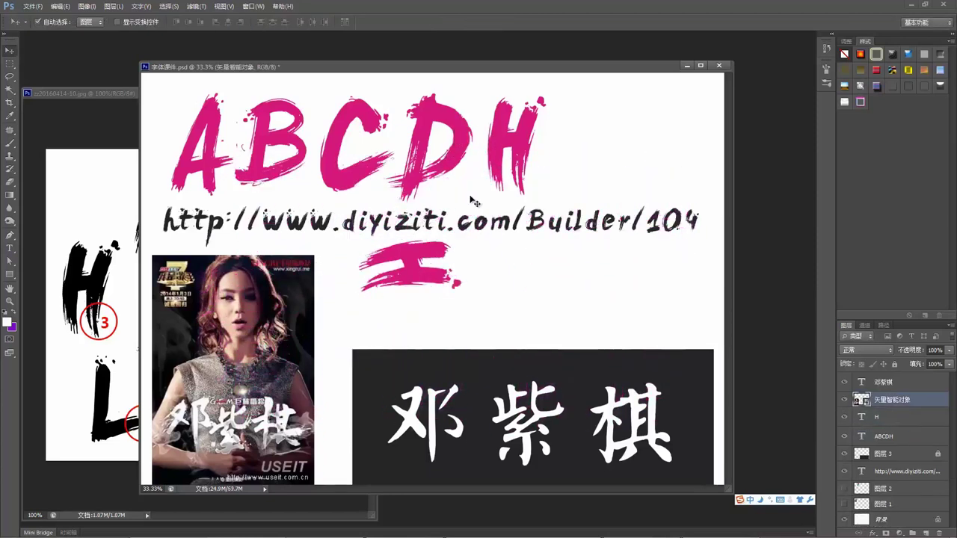
Move the rotated H onto the dark rectangle, fill it with white, and place it above the 邓紫棋 text
left_click(417, 275)
mouse_move(413, 275)
left_mouse_down()
mouse_move(397, 402)
mouse_move(416, 421)
mouse_move(421, 442)
mouse_move(420, 395)
mouse_move(408, 418)
left_mouse_up()
key("alt+Delete")
right_click(405, 396)
left_click(432, 402)
right_click(405, 395)
left_click(423, 412)
mouse_move(405, 395)
left_mouse_down()
mouse_move(415, 418)
mouse_move(396, 397)
mouse_move(404, 356)
mouse_move(438, 368)
left_mouse_up()
right_click(394, 397)
left_click(420, 413)
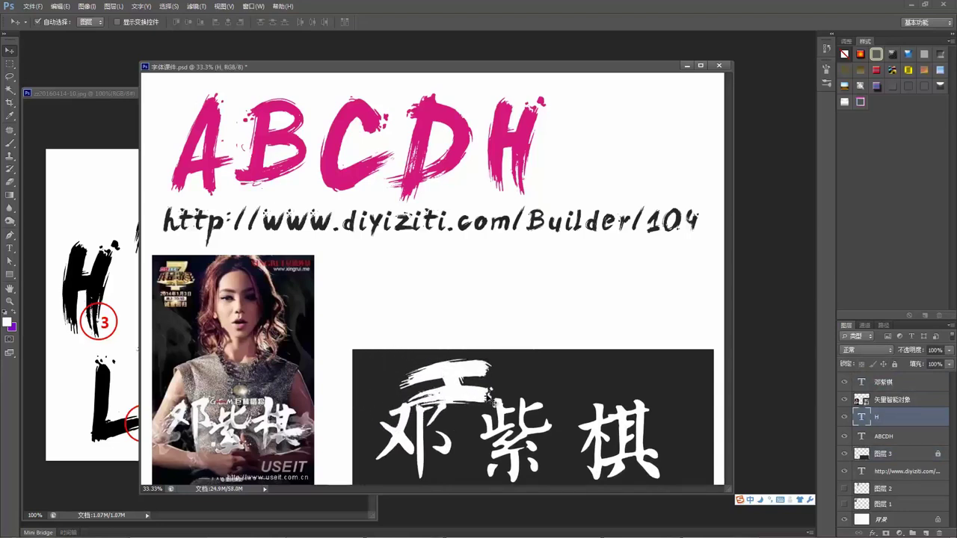
Scale the white H down slightly with Free Transform and apply the change
key("ctrl+t")
left_click_drag(340, 448, 428, 395)
key("Return")
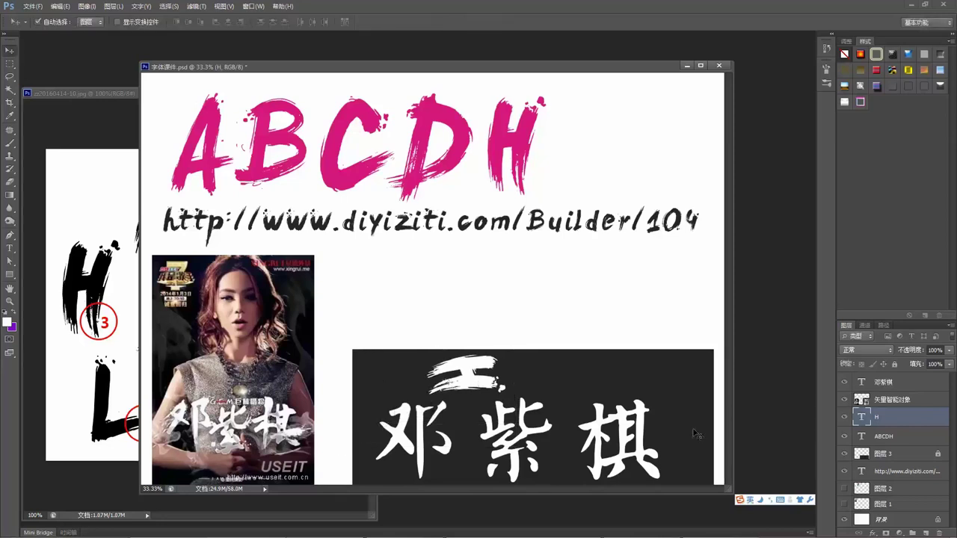
Try converting the H text layer to a shape, and undo the conversion
right_click(873, 421)
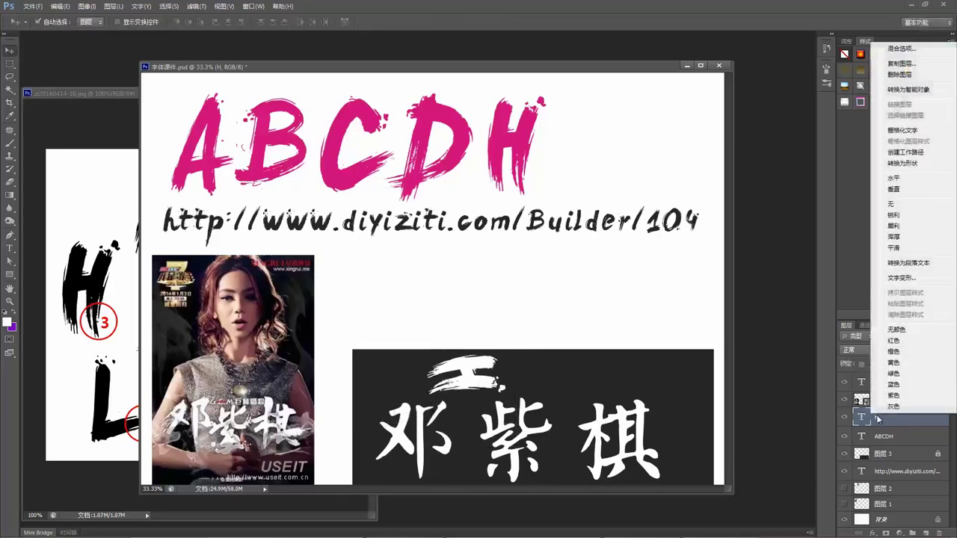
left_click(930, 166)
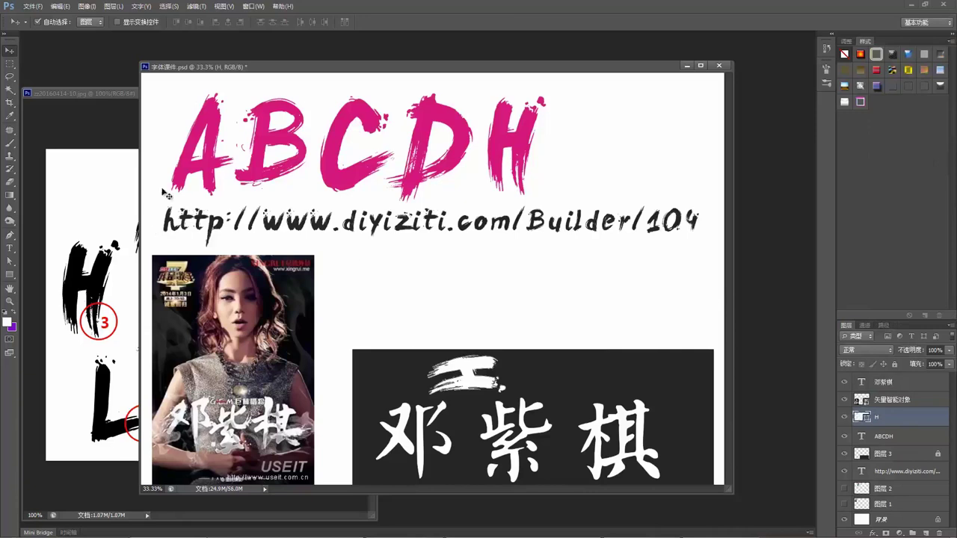
key("ctrl+z")
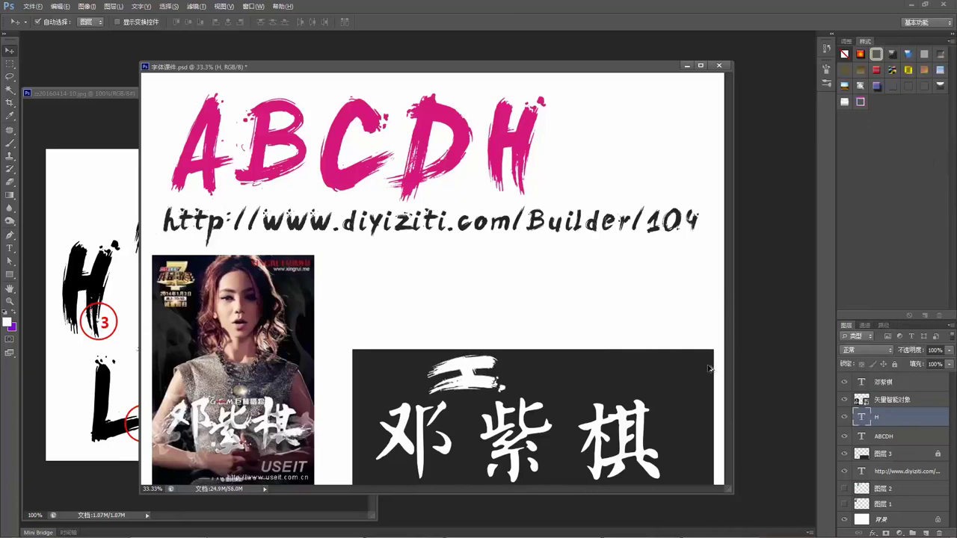
Rasterize the H text layer
right_click(857, 413)
left_click(888, 428)
right_click(888, 427)
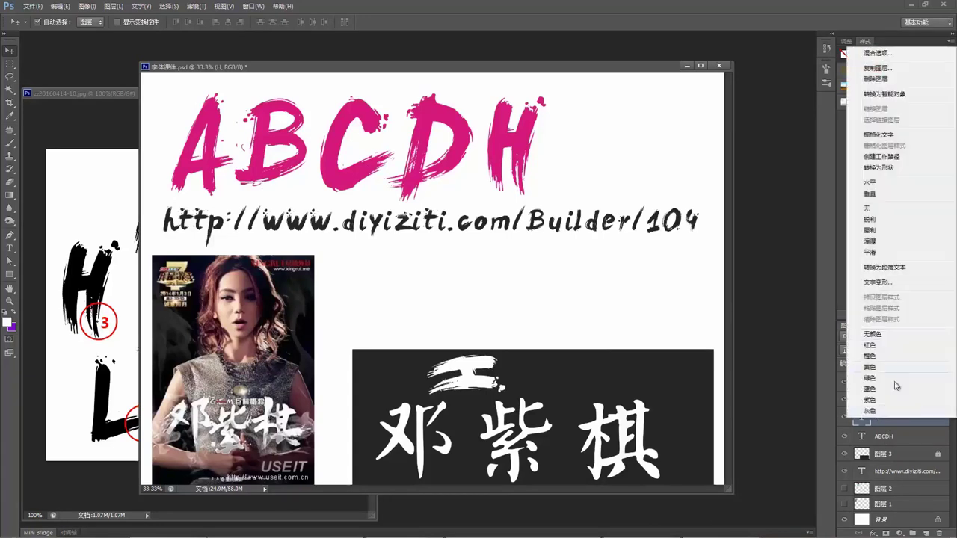
left_click(901, 139)
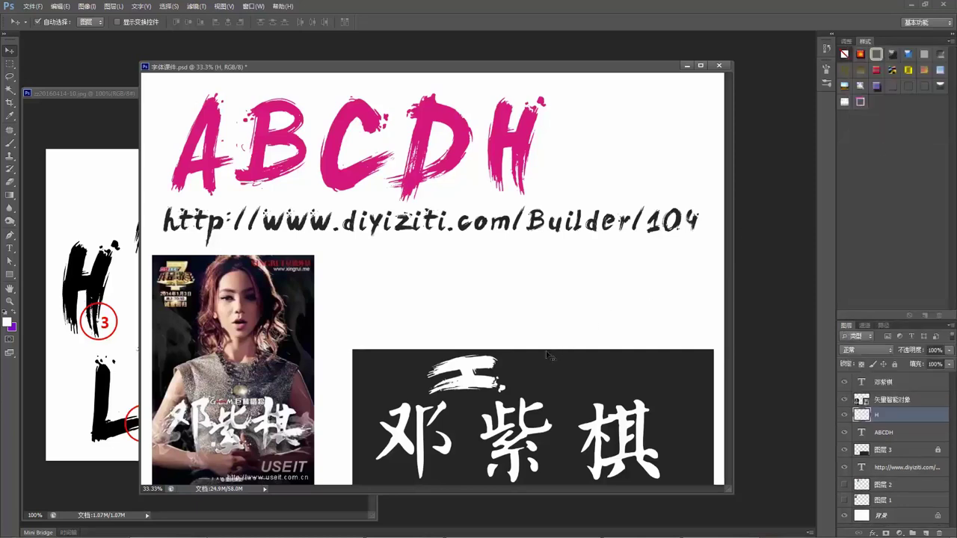
Erase the lower stroke, crossbar and splatter of the rasterized H with a size 45 Eraser, keeping only its upper brush stroke
key("z")
key("z")
left_click(476, 391)
key("b")
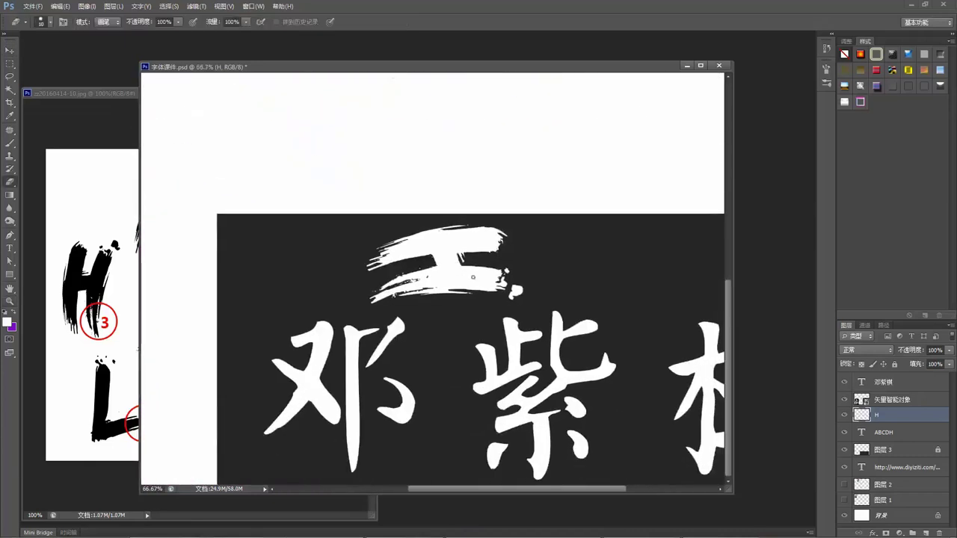
key("bracketright")
key("bracketright")
key("bracketright")
mouse_move(524, 292)
left_mouse_down()
mouse_move(497, 292)
mouse_move(512, 292)
mouse_move(499, 279)
mouse_move(462, 278)
mouse_move(505, 274)
mouse_move(478, 270)
mouse_move(374, 289)
mouse_move(393, 297)
mouse_move(384, 299)
mouse_move(422, 285)
mouse_move(413, 273)
mouse_move(466, 264)
mouse_move(425, 267)
mouse_move(478, 270)
mouse_move(465, 288)
left_mouse_up()
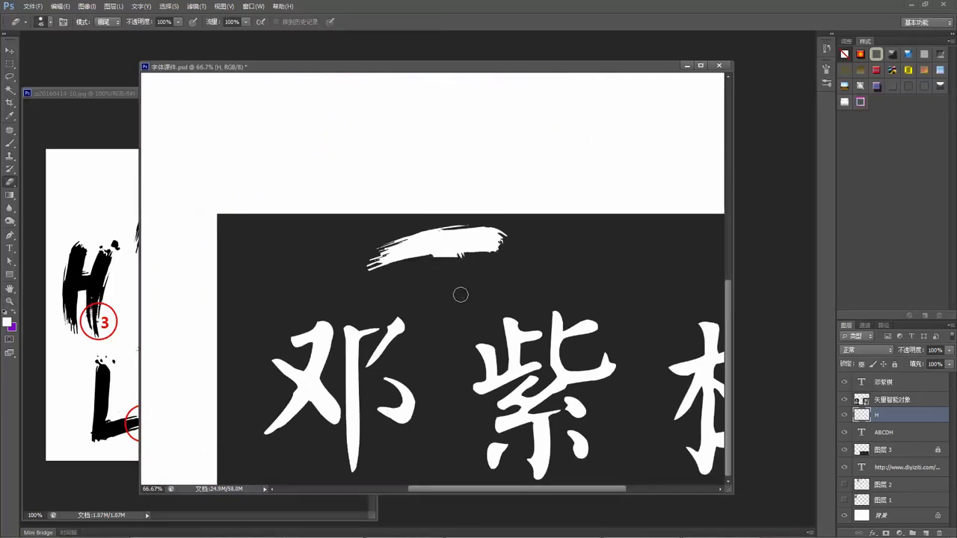
key("v")
key("a")
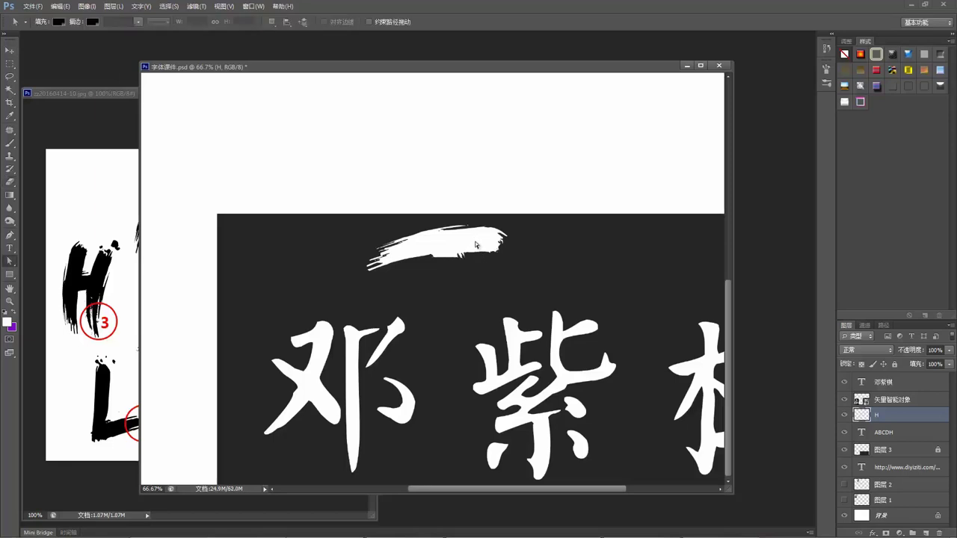
Move the H brush stroke onto the upper-left stroke of 邓, shrink it to fit with Free Transform, and apply the change
key("v")
mouse_move(476, 245)
left_mouse_down()
mouse_move(407, 266)
mouse_move(306, 341)
left_mouse_up()
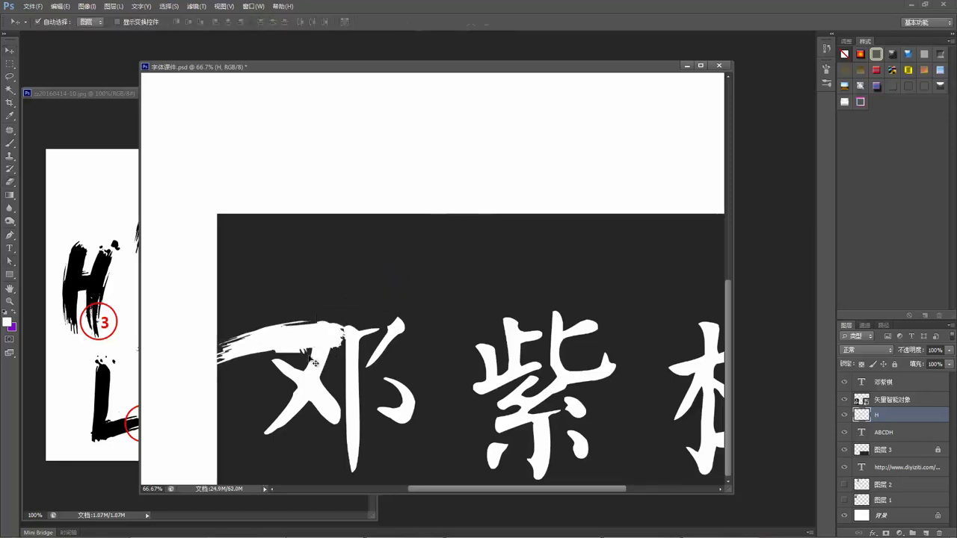
key("ctrl+t")
left_click_drag(209, 366, 267, 347)
left_click_drag(338, 349, 362, 305)
left_click_drag(318, 326, 317, 335)
key("Return")
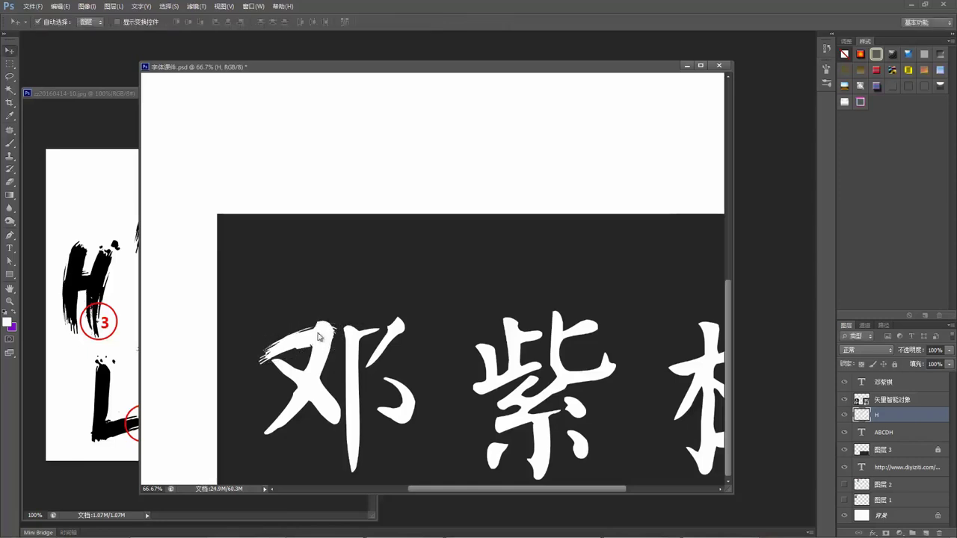
Compare the brushed 邓紫棋 lettering with the numbered strokes in the zz20160414-10.jpg reference, and minimize the reference window
key("z")
left_click(330, 360, "alt")
left_click(340, 366, "alt")
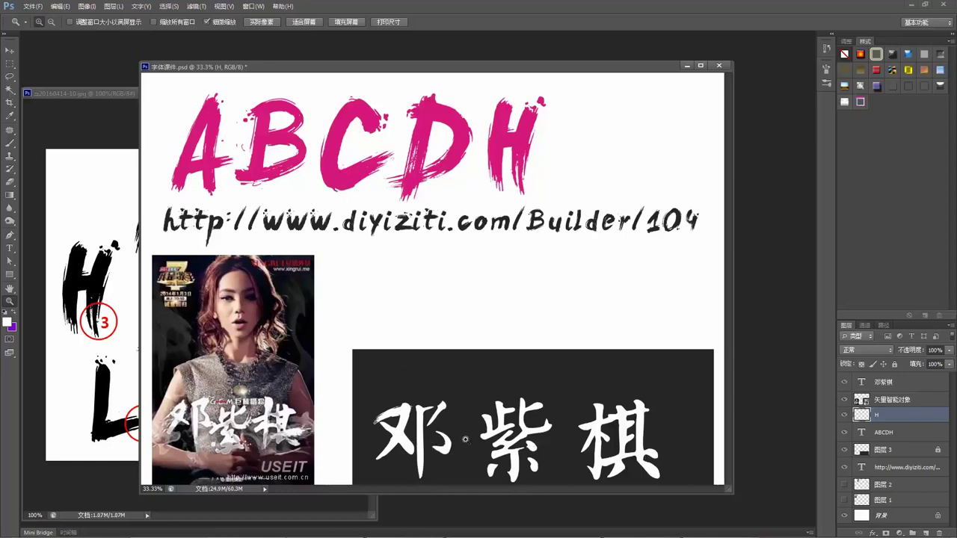
left_click(394, 371, "alt")
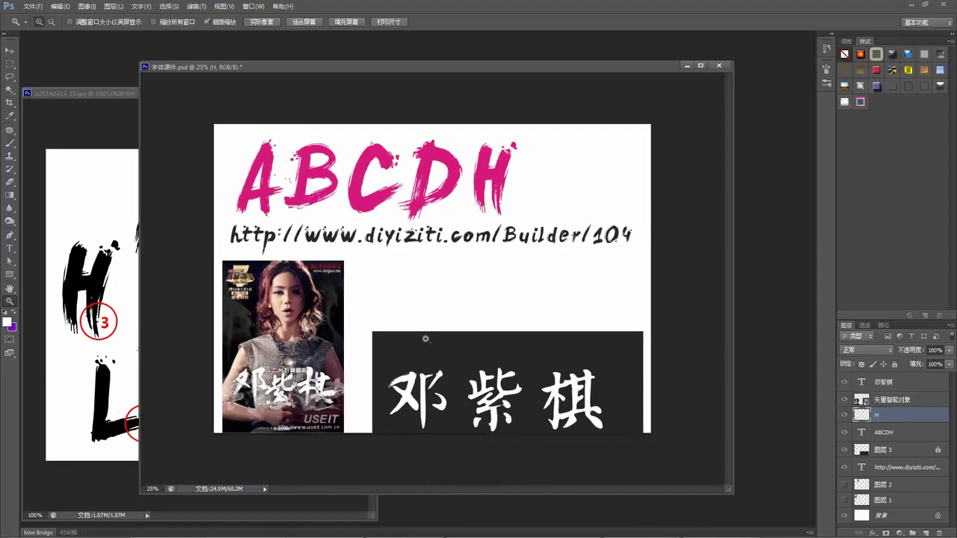
left_click(107, 91)
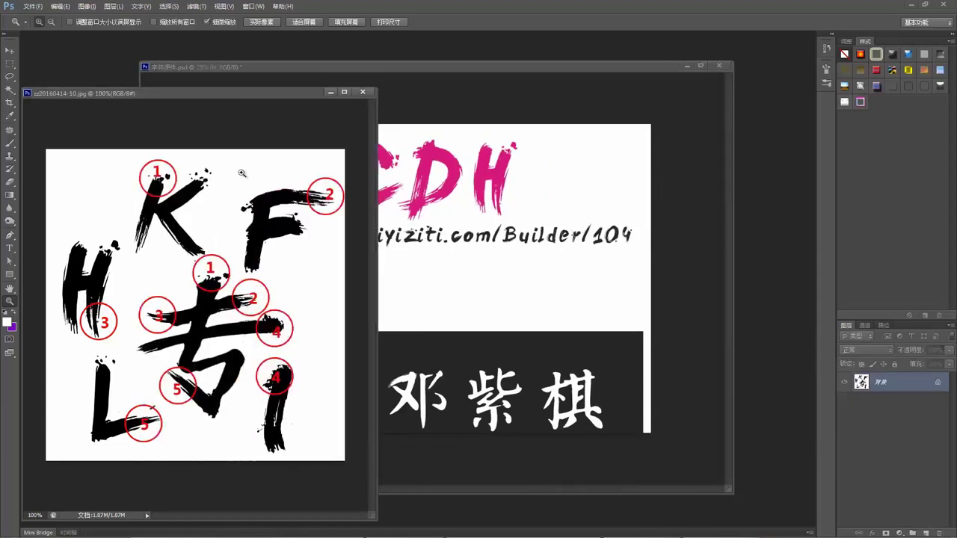
left_click_drag(310, 96, 288, 113)
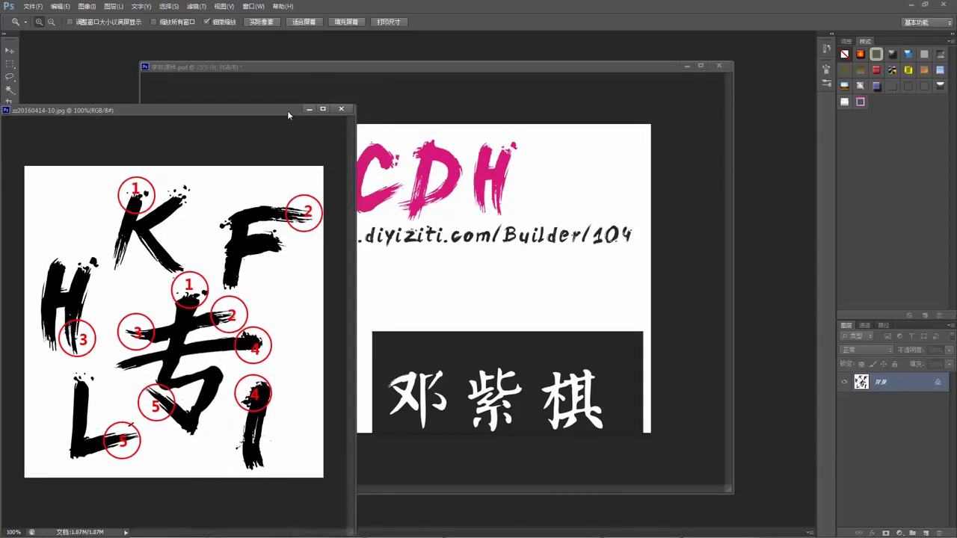
left_click(428, 299)
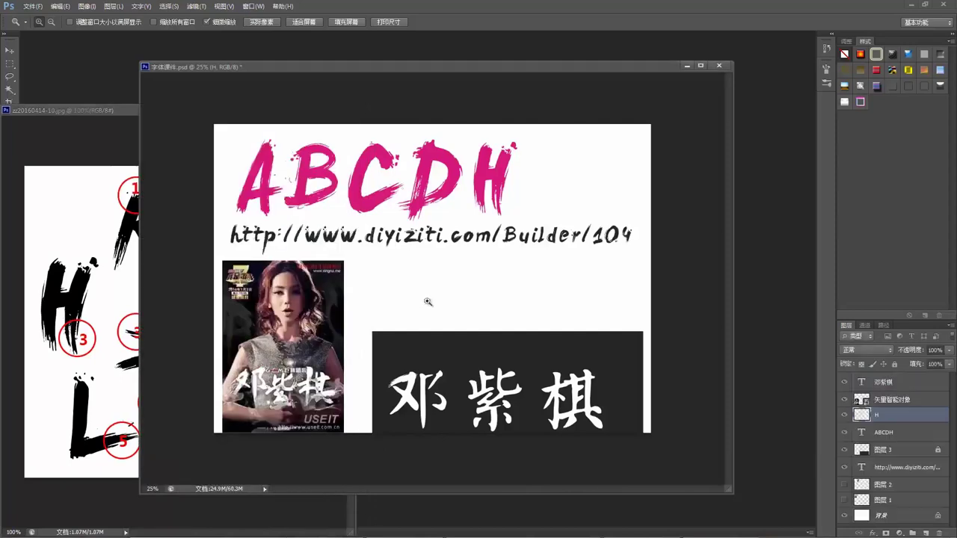
left_click(123, 263)
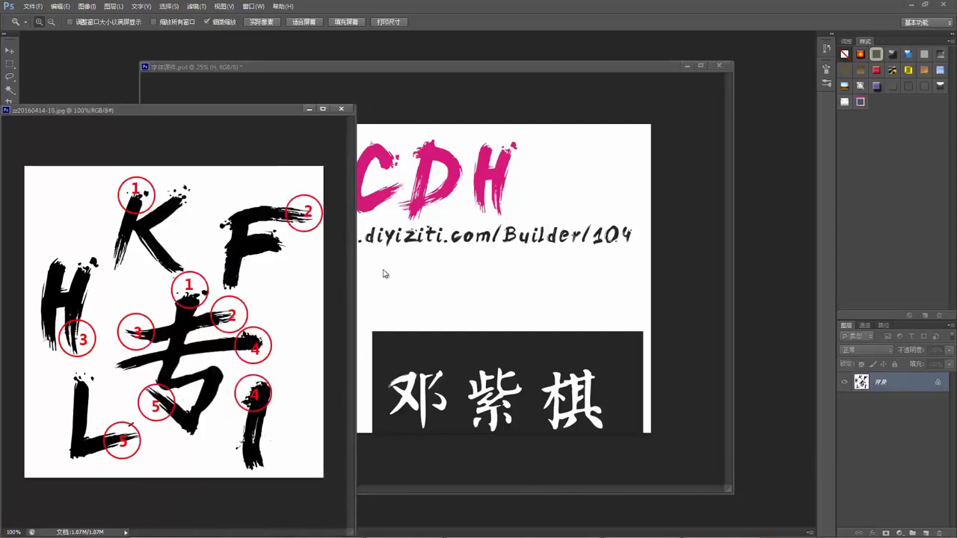
left_click_drag(280, 112, 323, 103)
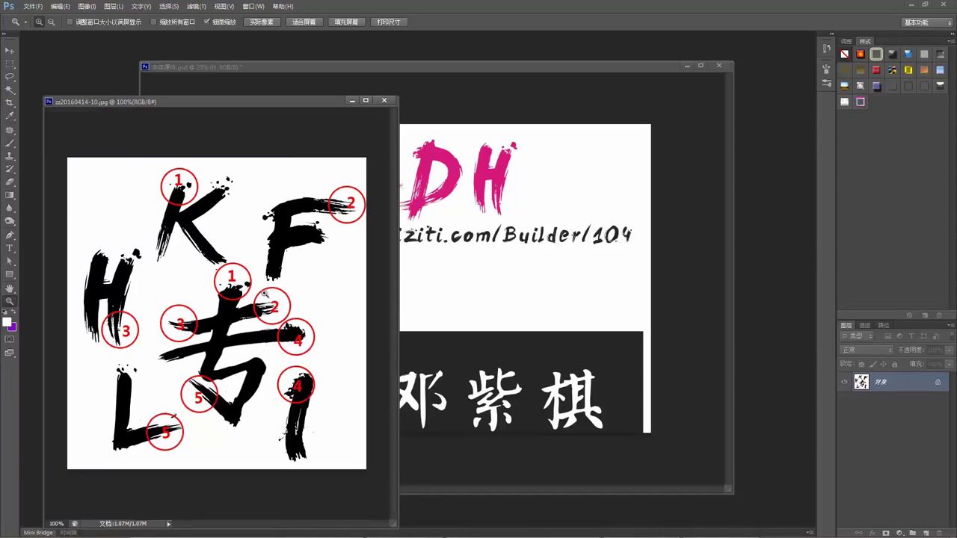
left_click(352, 100)
key("alt")
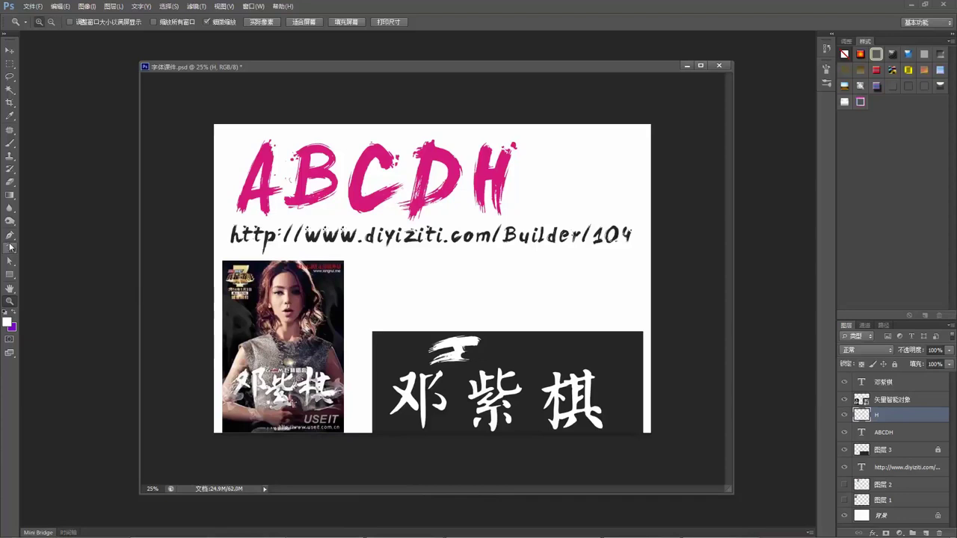
Start a new text line in the white area below the web address, using the 造字工房力黑 font
left_click(10, 246)
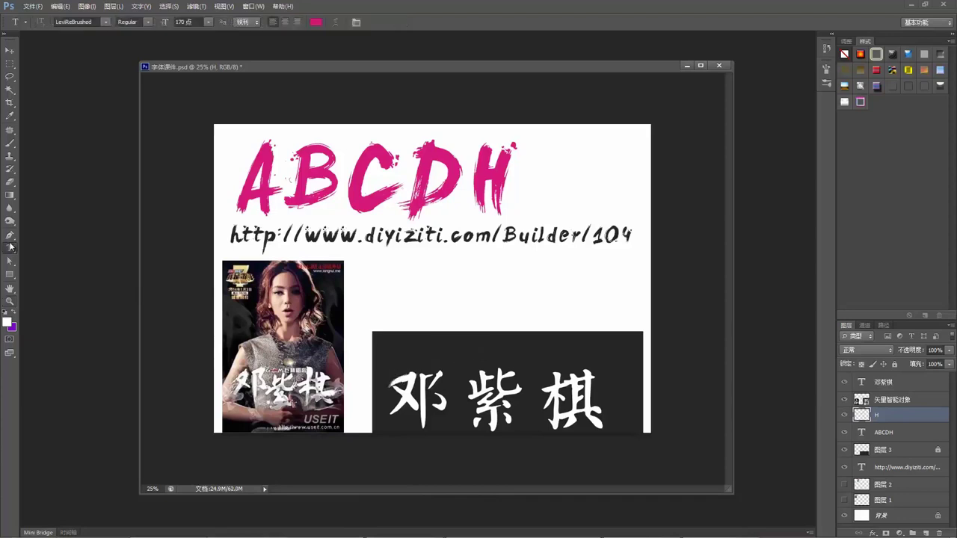
left_click(391, 286)
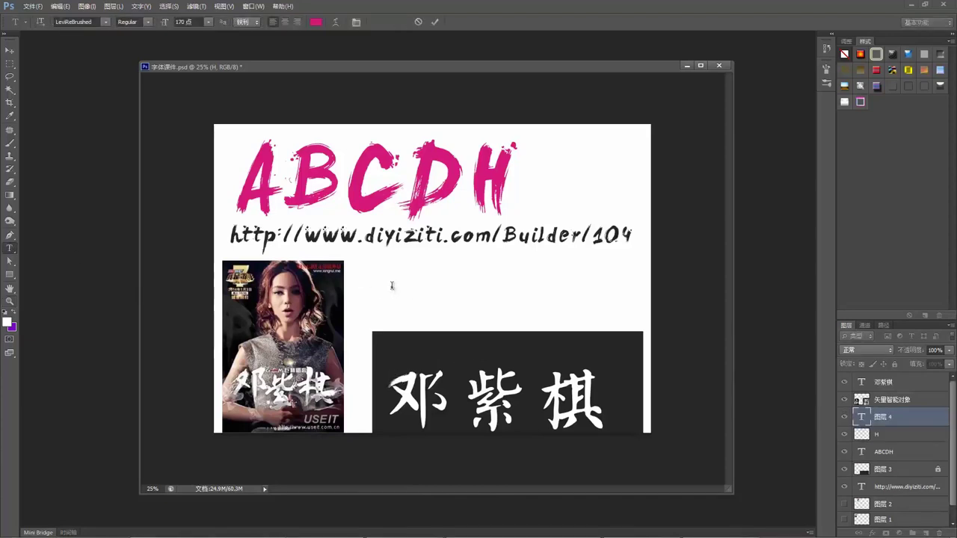
left_click(106, 22)
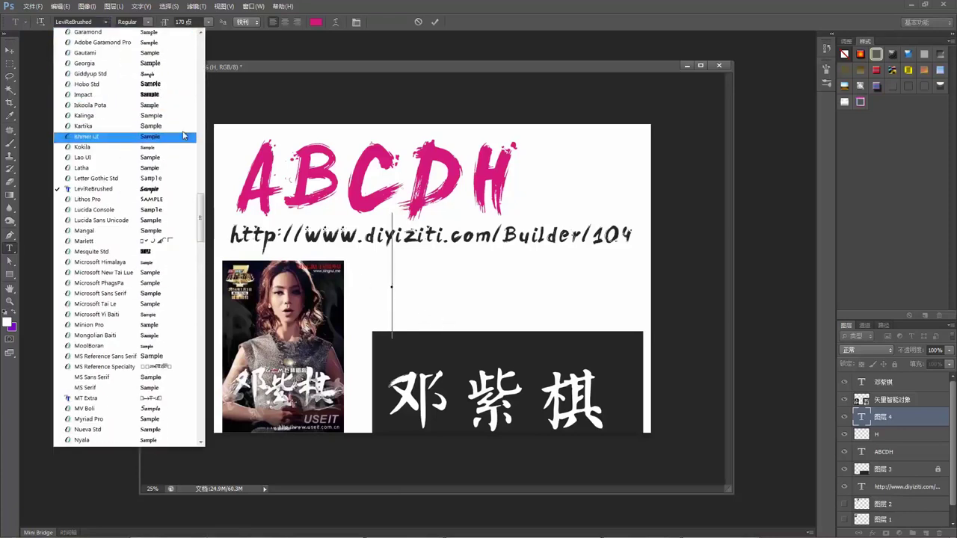
scroll(204, 194, "up", 6)
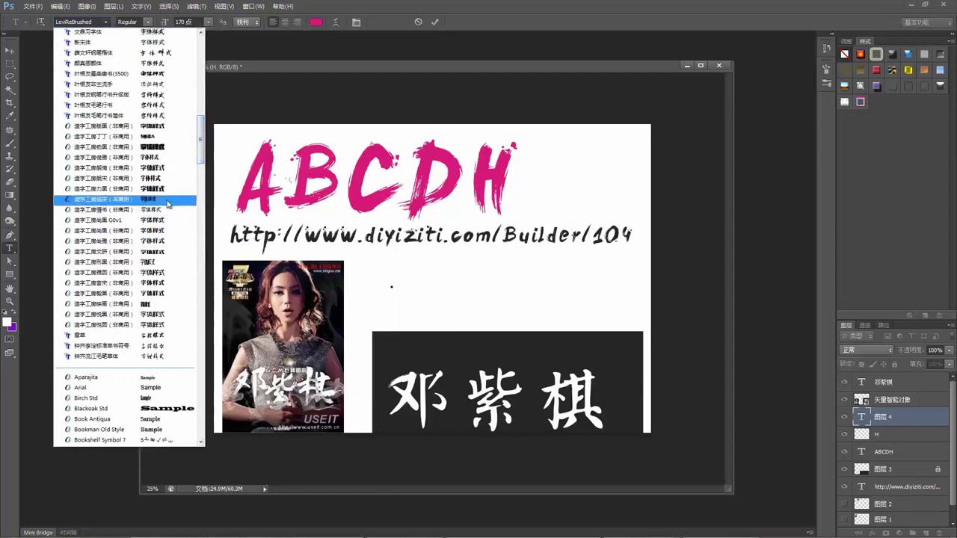
left_click(164, 188)
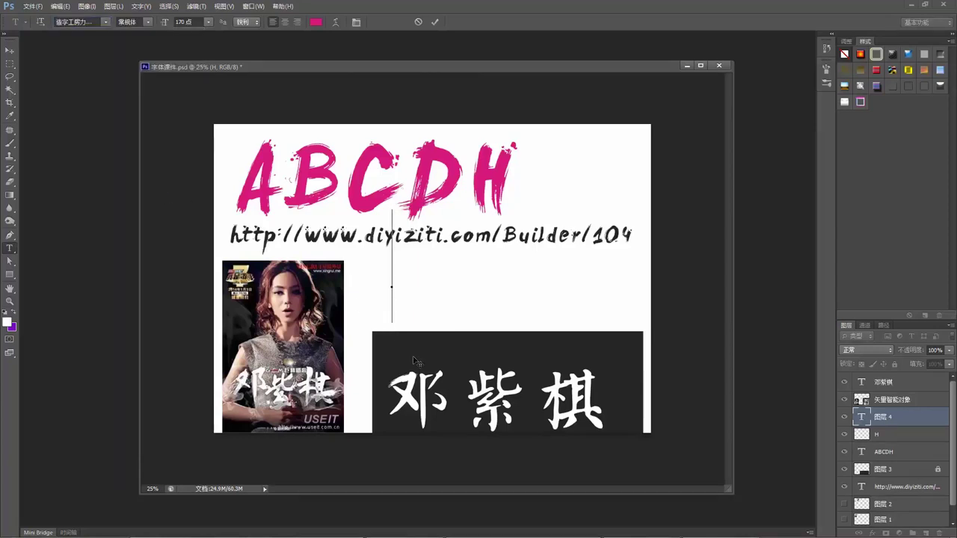
Enter the text 变形金刚 with Chinese input and move it down and left, just below the web address
type("bia")
key("BackSpace")
key("BackSpace")
key("BackSpace")
key("ctrl+shift")
type("bai")
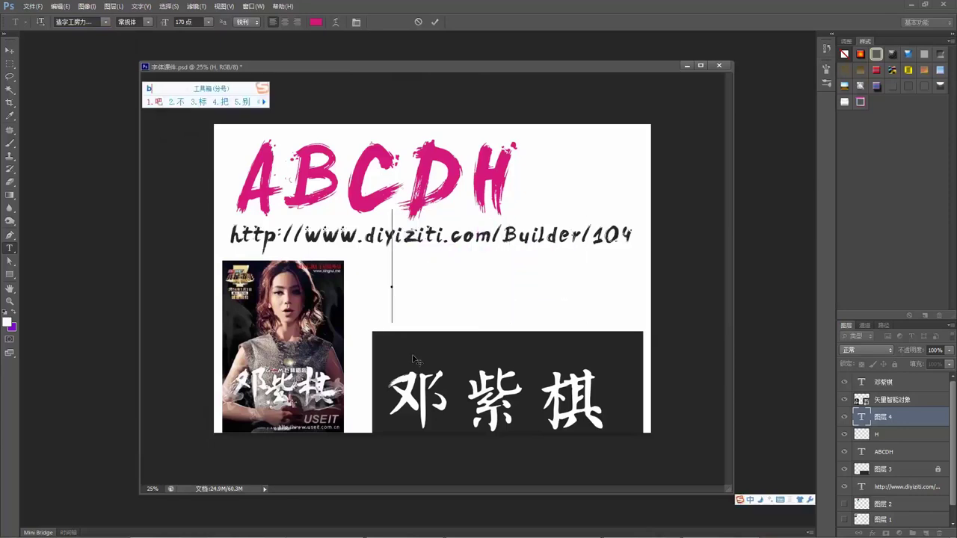
key("BackSpace")
key("BackSpace")
type("ian")
type("xingjin'gang")
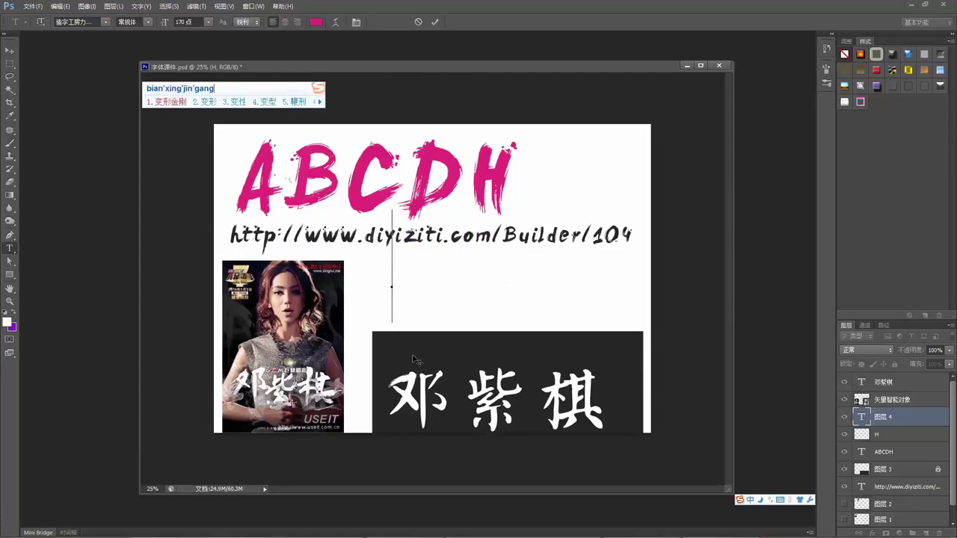
key("space")
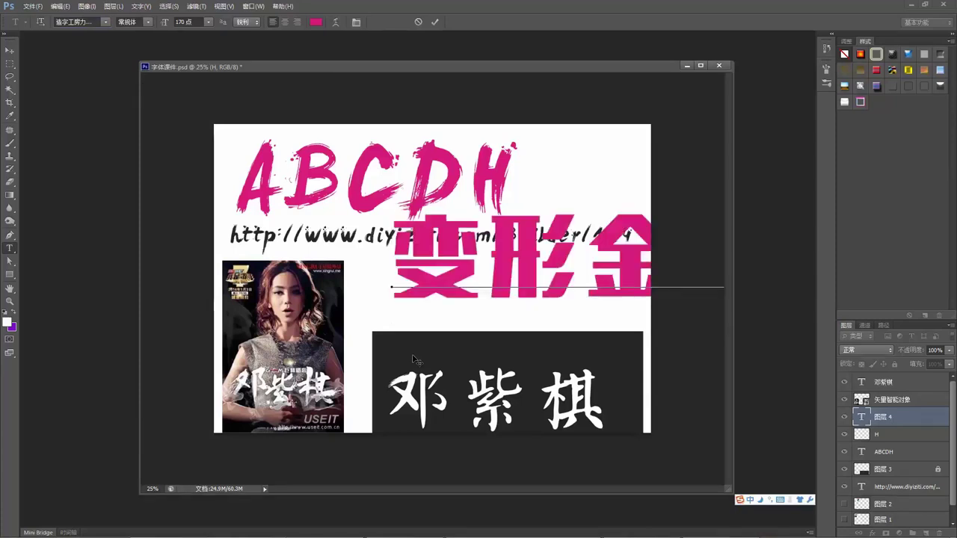
left_click(10, 50)
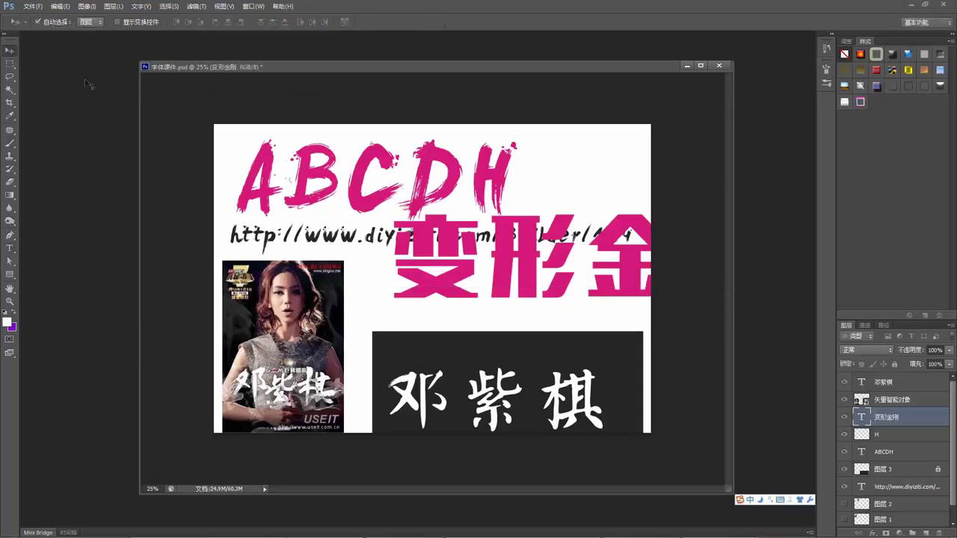
left_click_drag(476, 282, 357, 313)
Delete the singer poster image and the web address text from the canvas
left_click(305, 332)
key("Delete")
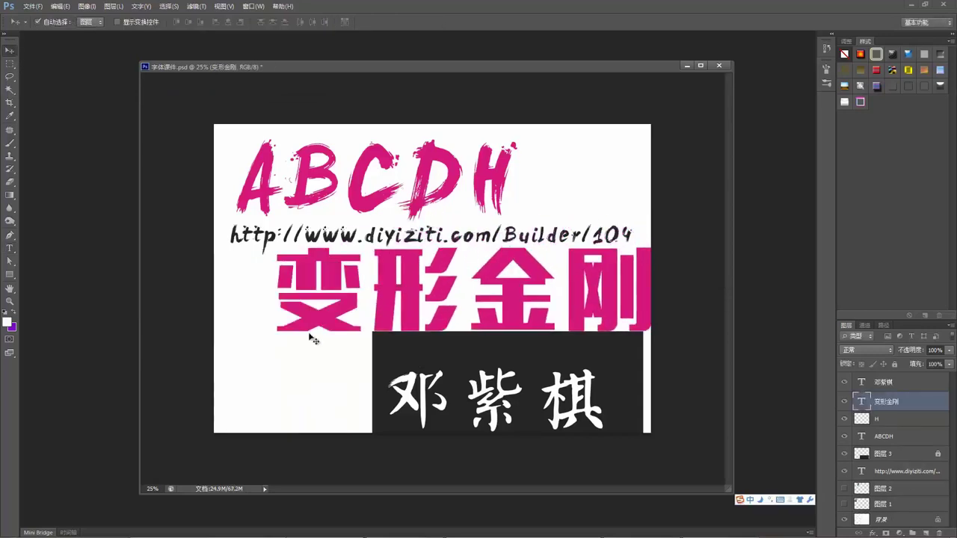
left_click_drag(354, 367, 458, 410)
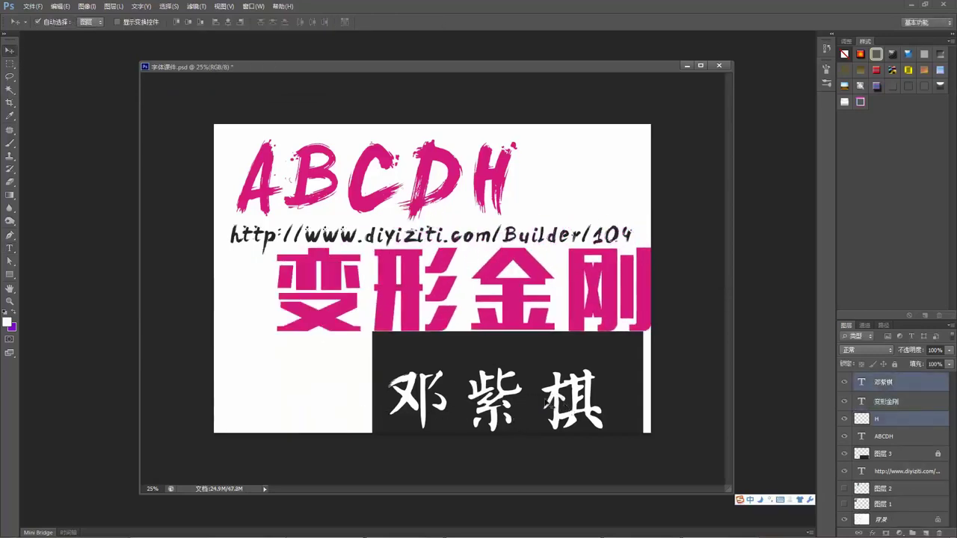
left_click(400, 275)
left_click(391, 241)
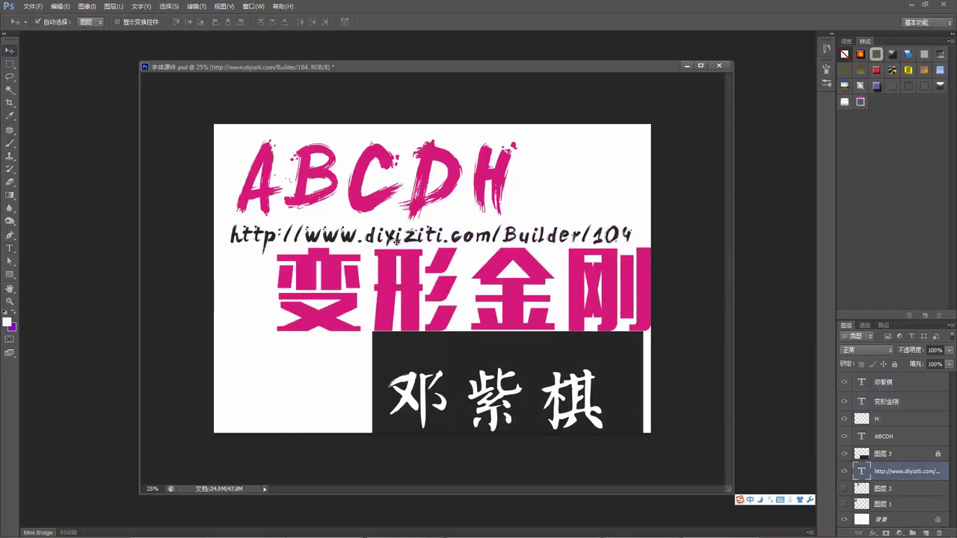
key("Delete")
Move ABCDH up past the canvas's upper edge and place 变形金刚 centred across the canvas beneath it
left_click(382, 193)
left_click_drag(381, 194, 450, 159)
left_click_drag(411, 267, 382, 245)
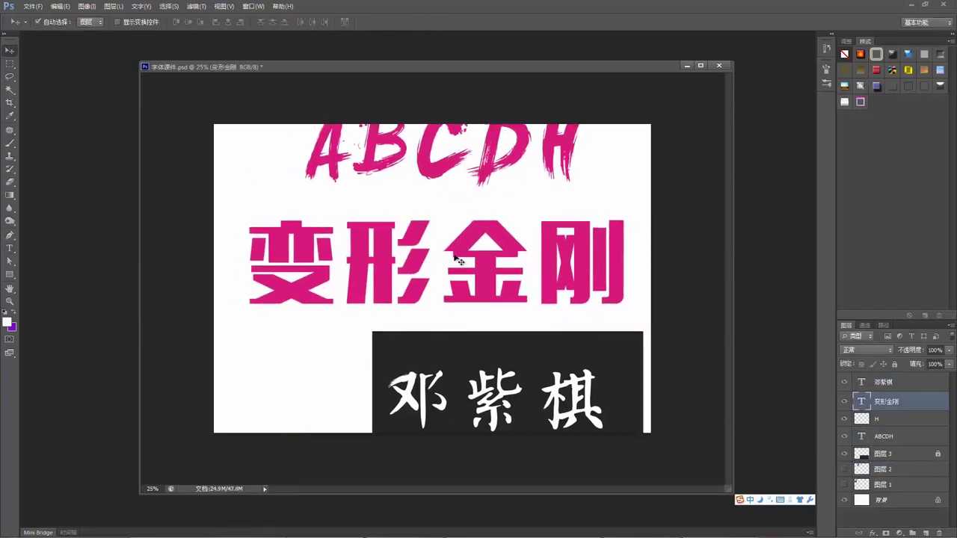
left_click(291, 367)
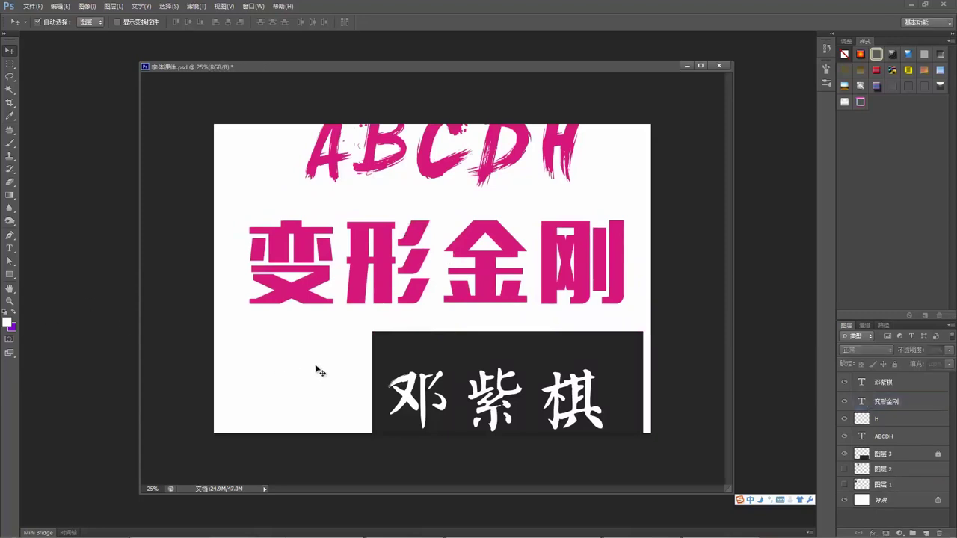
Fill the background layer with black using the default colours
left_click(886, 501)
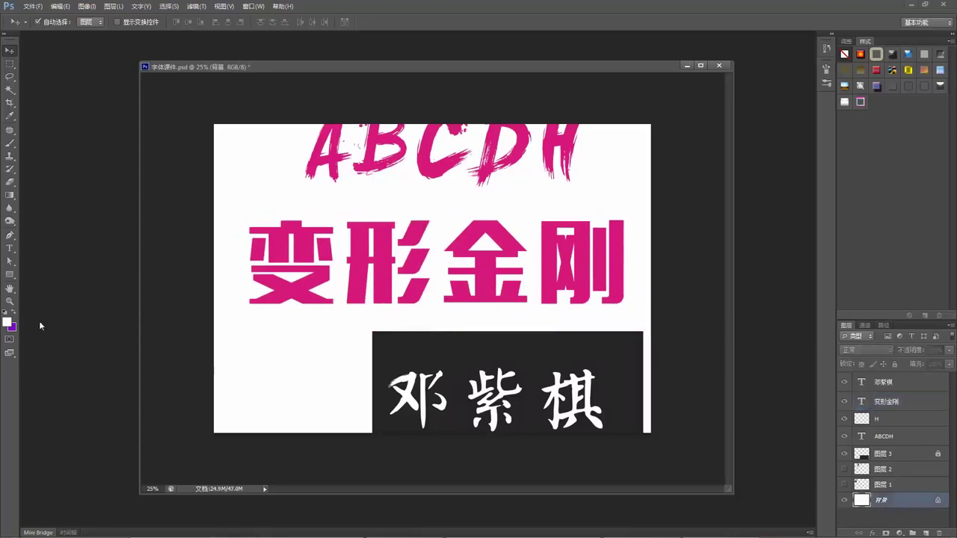
key("d")
key("x")
key("ctrl+Delete")
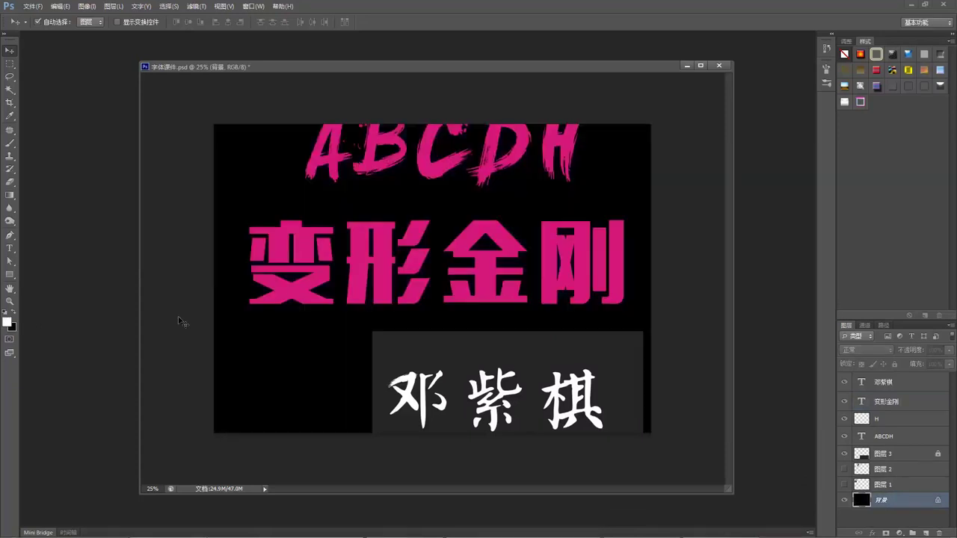
Recolour the 变形金刚 text white and shift it slightly on the canvas
left_click(368, 272)
left_click_drag(367, 271, 357, 279)
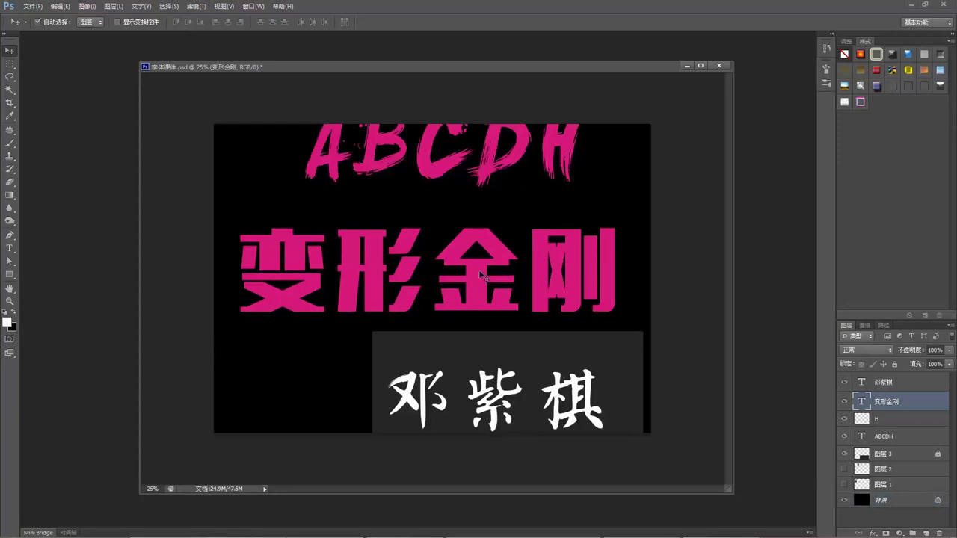
key("alt+Delete")
left_click_drag(480, 276, 480, 273)
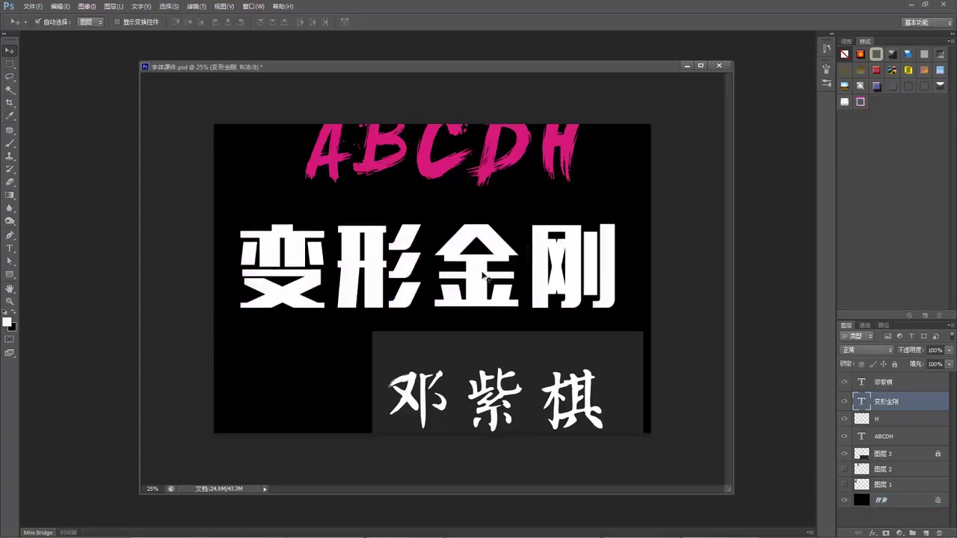
Nudge the 变形金刚 text up and move its layer above the 邓紫棋 layer
left_click_drag(567, 73, 503, 67)
left_click_drag(421, 274, 420, 262)
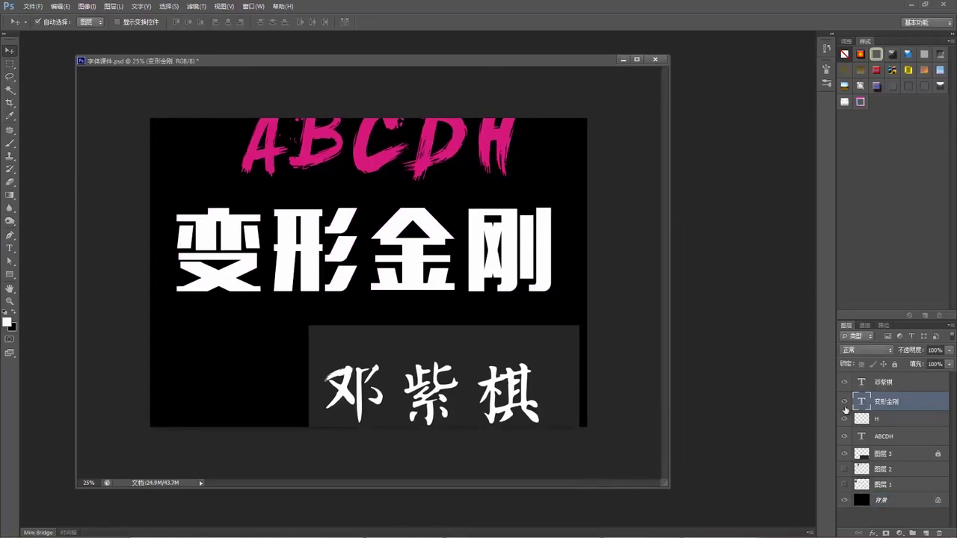
left_click_drag(863, 402, 870, 380)
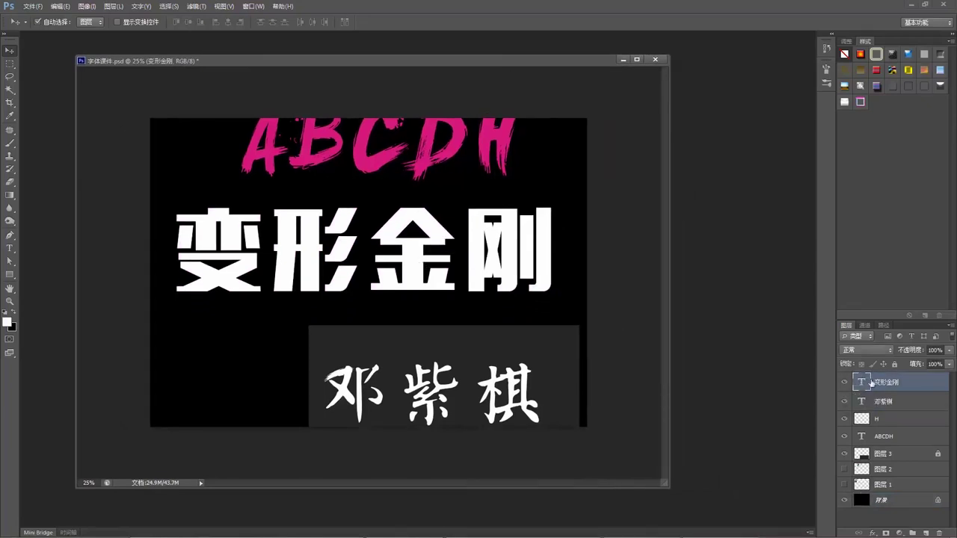
left_click(874, 533)
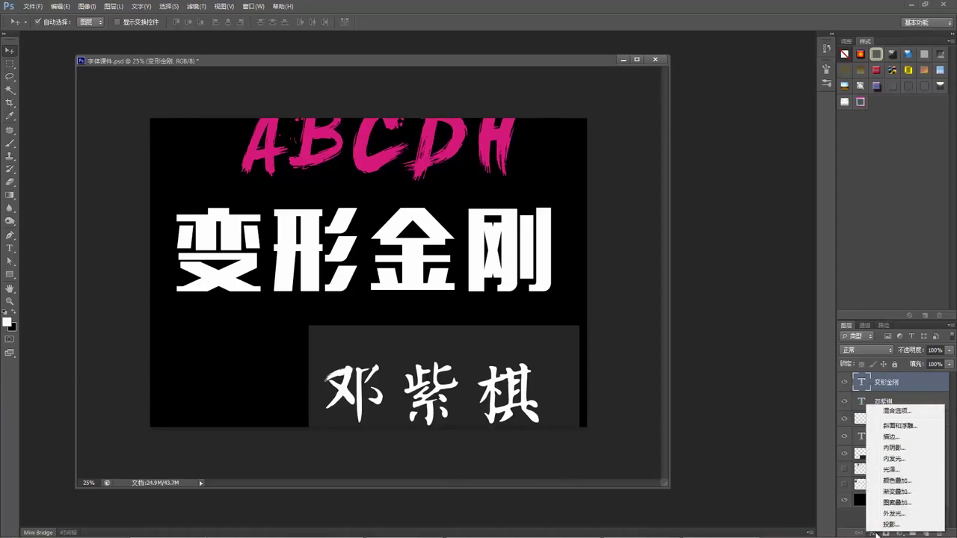
left_click(899, 472)
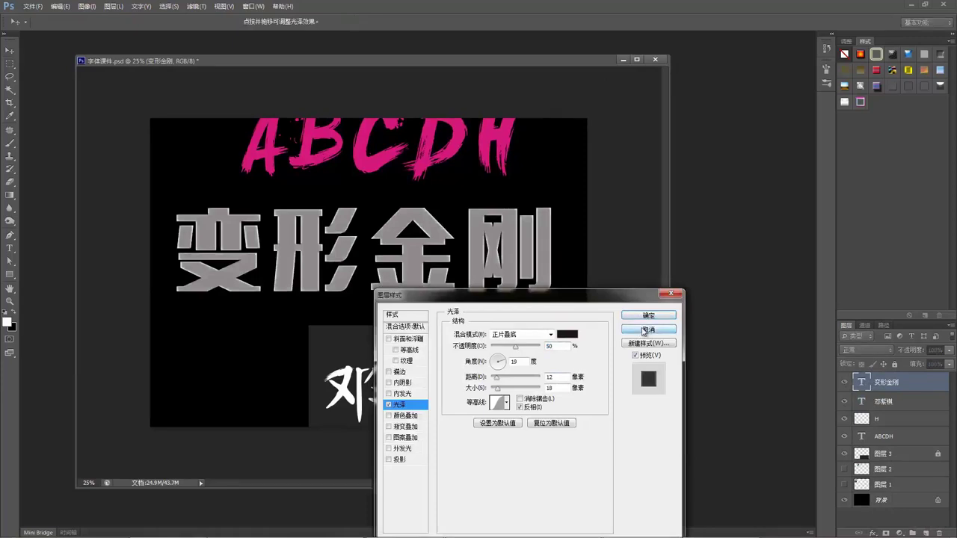
left_click(646, 330)
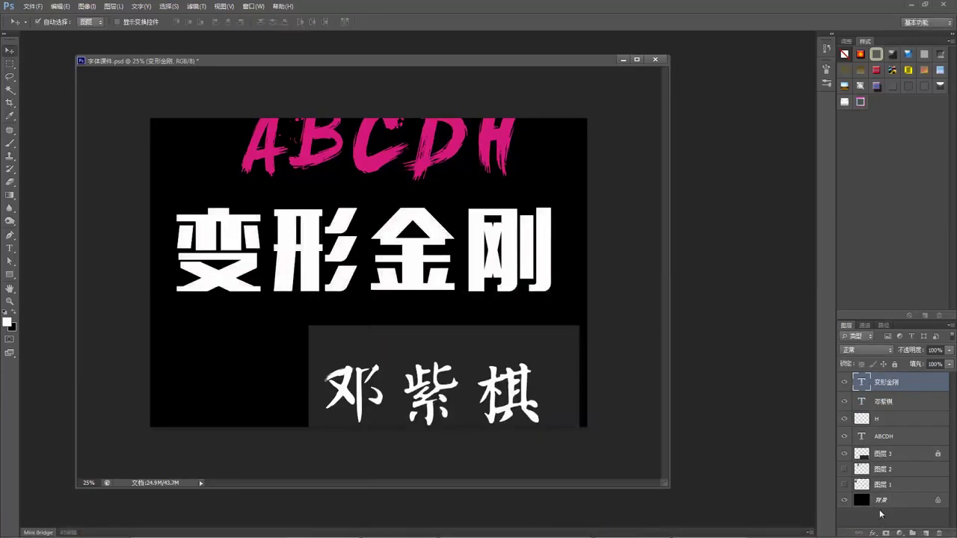
Nudge 变形金刚 up slightly and apply the preset style with bevel and emboss, red-to-blue gradient overlay and drop shadow
left_click_drag(353, 277, 352, 271)
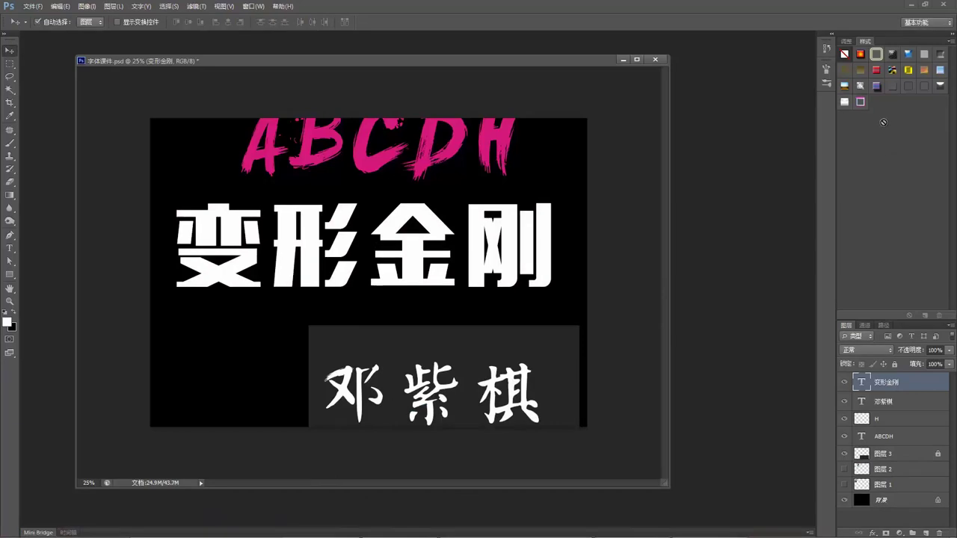
left_click(877, 87)
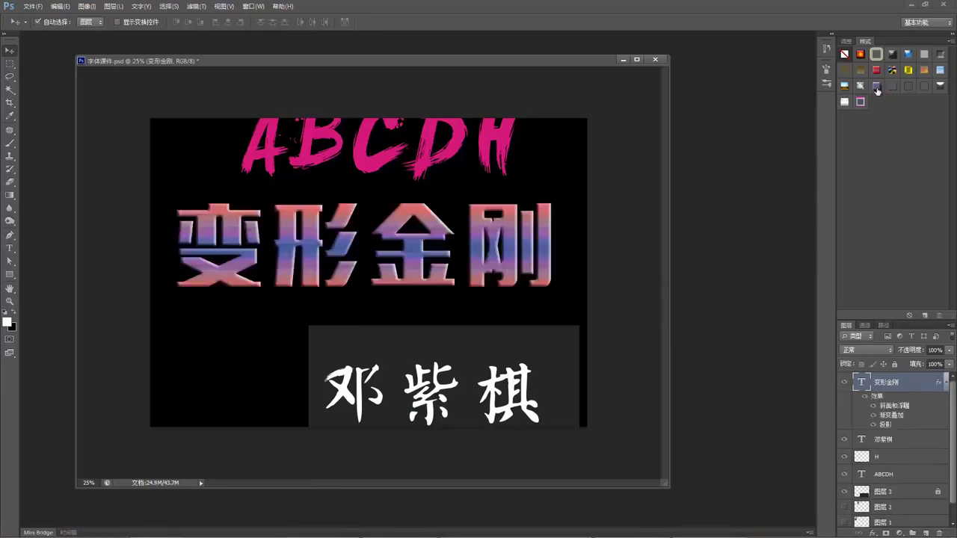
Undo the preset style on the 变形金刚 layer, and try another preset style before undoing it as well
key("ctrl+z")
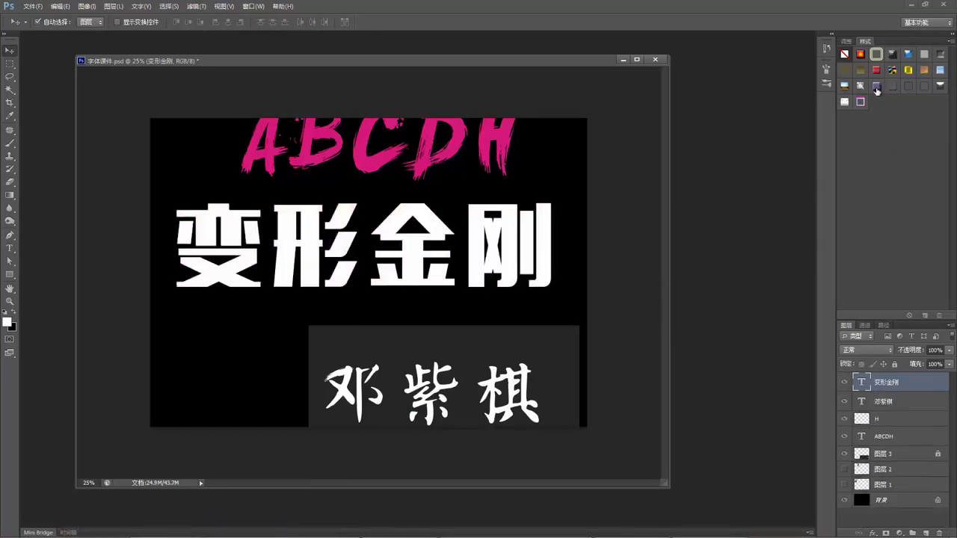
left_click(941, 86)
key("ctrl+z")
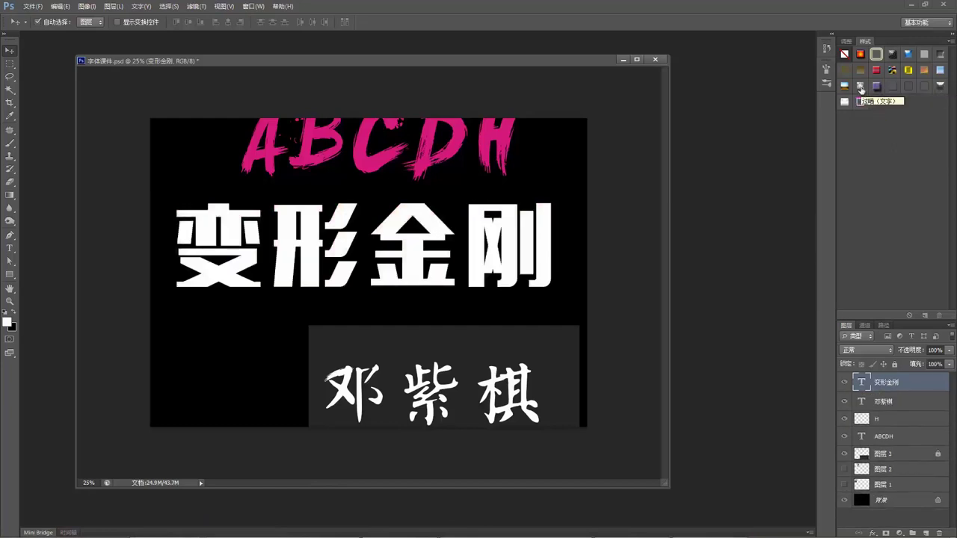
Open the load-styles dialog, open the 10款3D质感电海报影效果PS字体样式 folder in the file explorer, and cancel loading
left_click(951, 42)
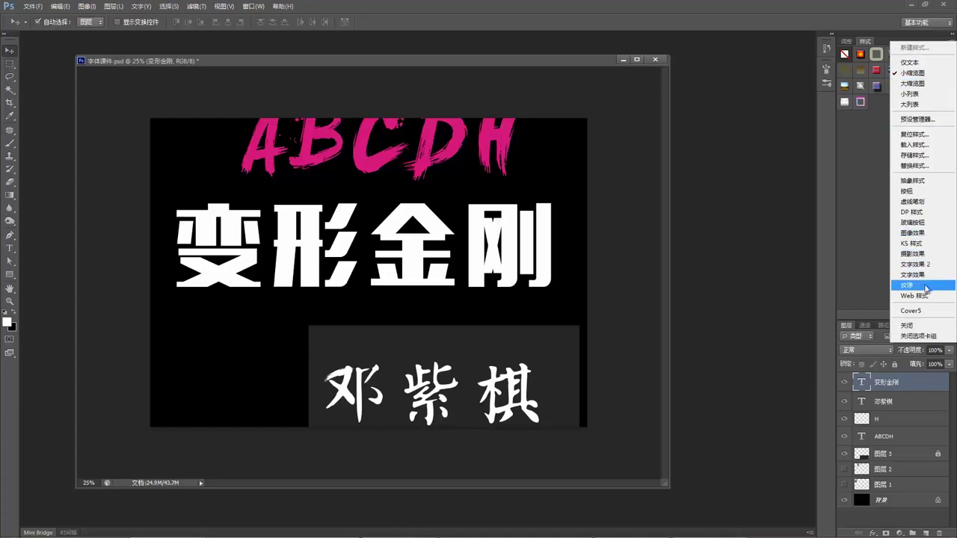
left_click(916, 144)
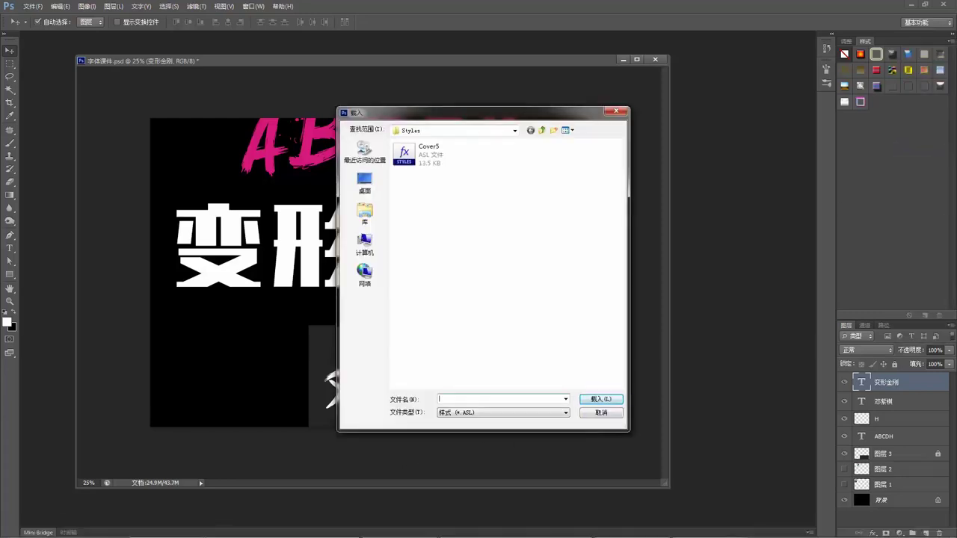
mouse_move(402, 528)
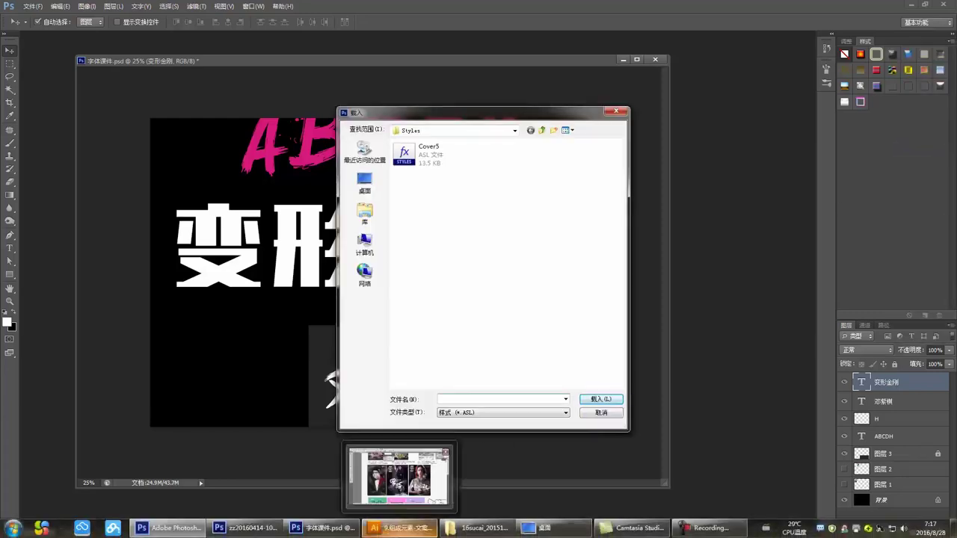
left_click(480, 531)
left_click(482, 485)
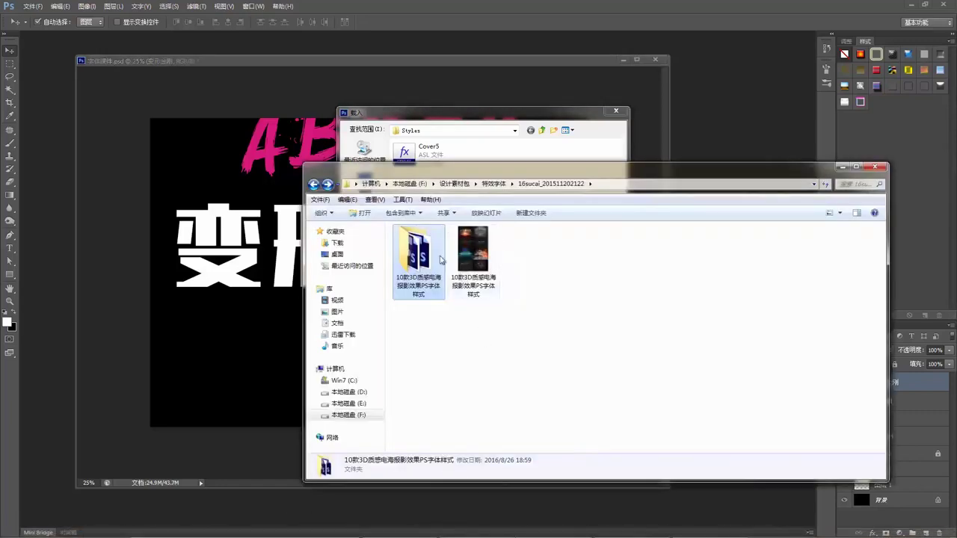
double_click(421, 254)
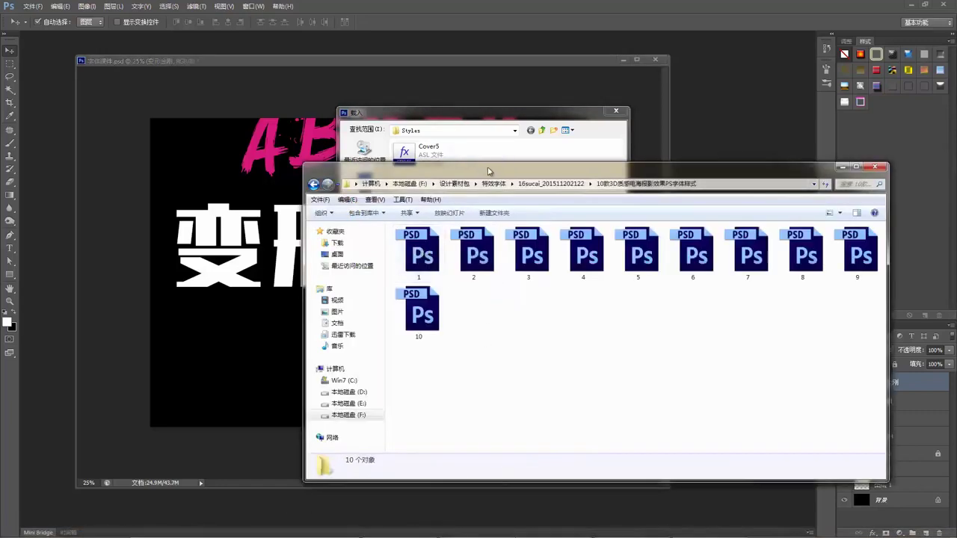
left_click_drag(487, 172, 331, 297)
left_click_drag(561, 112, 556, 80)
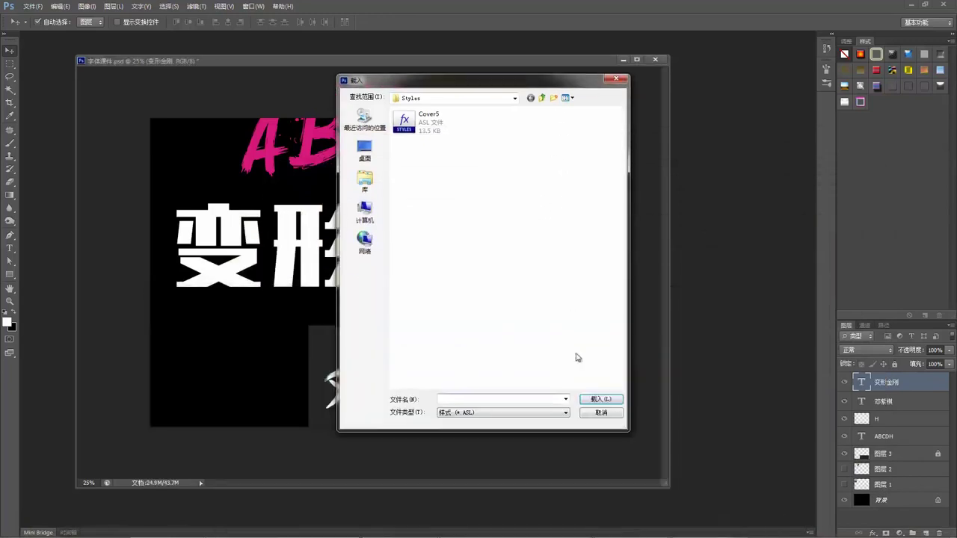
left_click(602, 414)
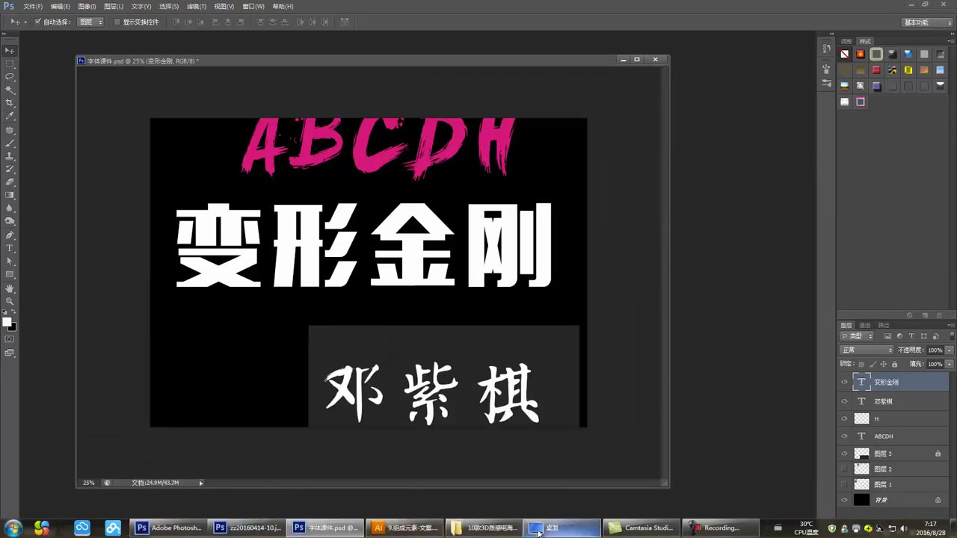
Open 1.psd from the 10款3D质感电海报影效果PS字体样式 folder in Photoshop and dismiss the text engine notice
left_click(485, 528)
left_click(285, 386)
key("Right")
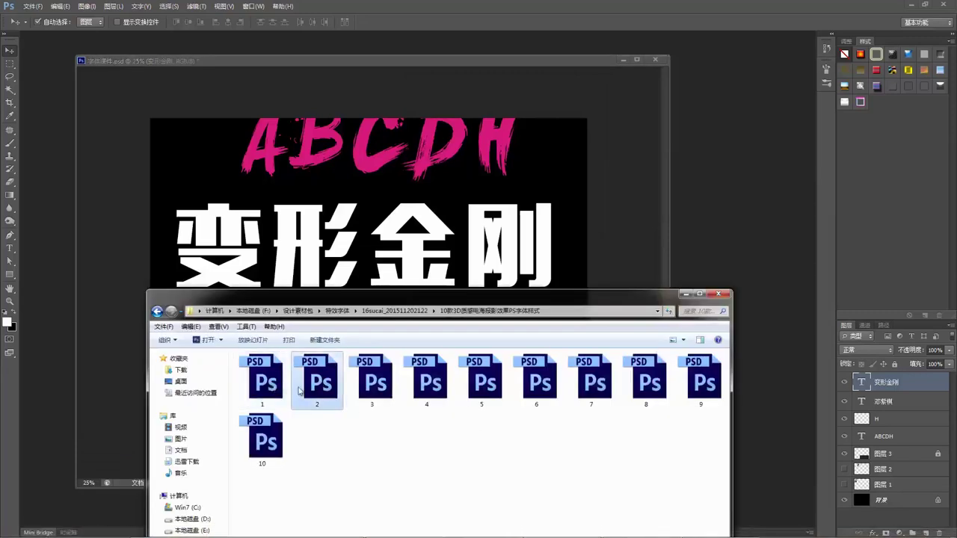
key("Right")
left_click_drag(274, 382, 742, 103)
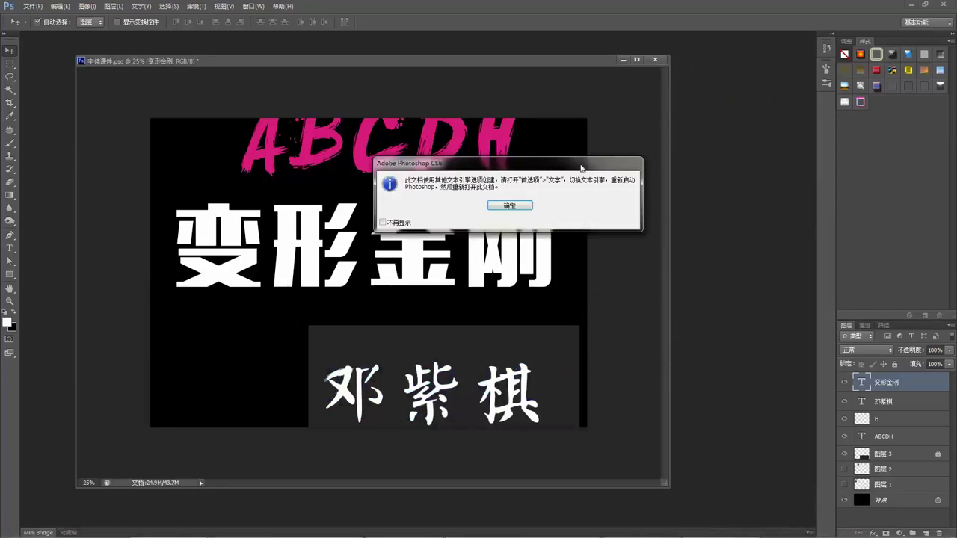
left_click(524, 208)
left_click(522, 207)
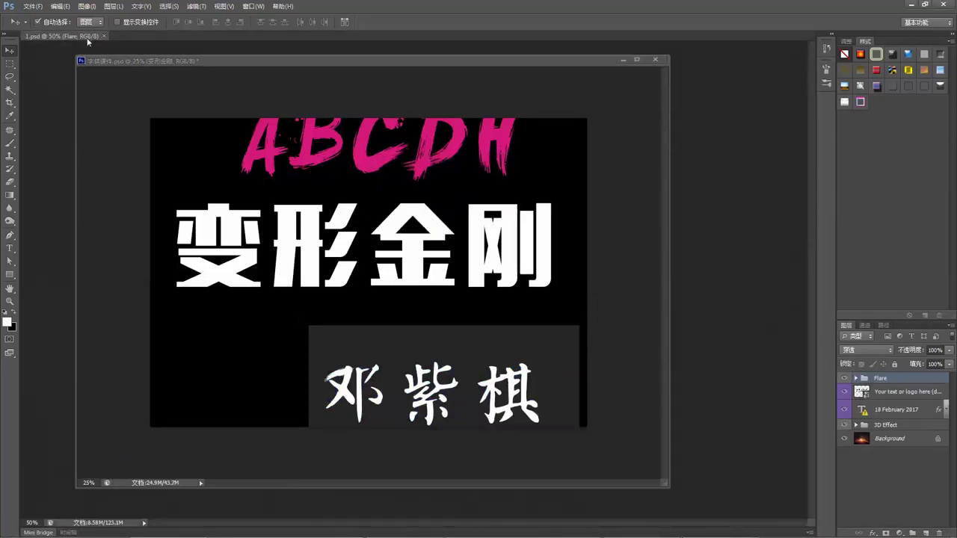
Float the 1.psd document in its own window and arrange it beside 字体课件.psd, with 1.psd active
left_click_drag(88, 38, 85, 57)
left_click(403, 242)
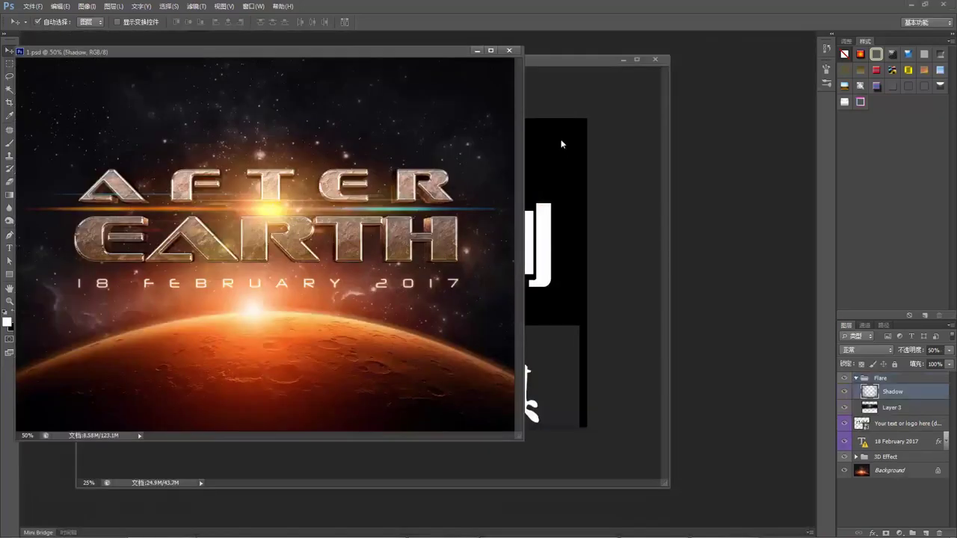
left_click_drag(578, 61, 686, 73)
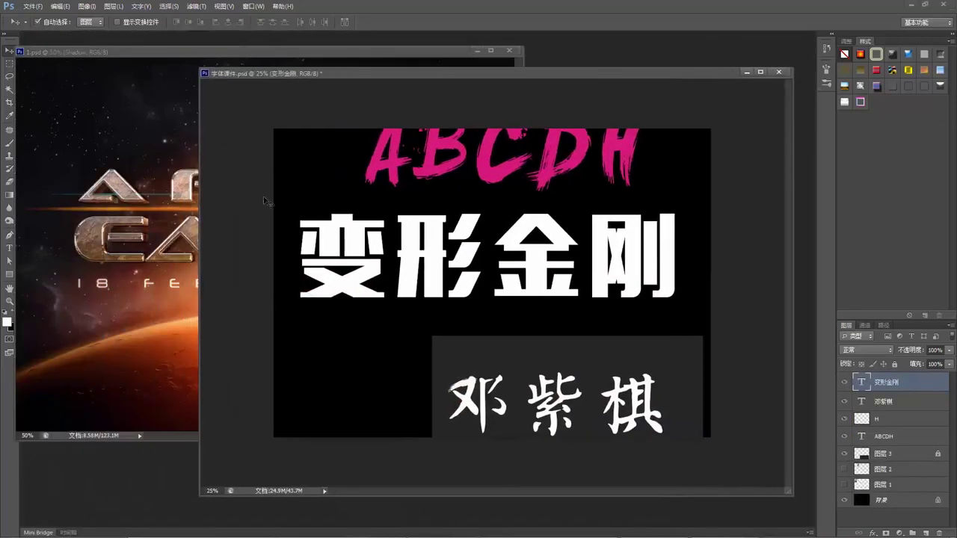
left_click(184, 193)
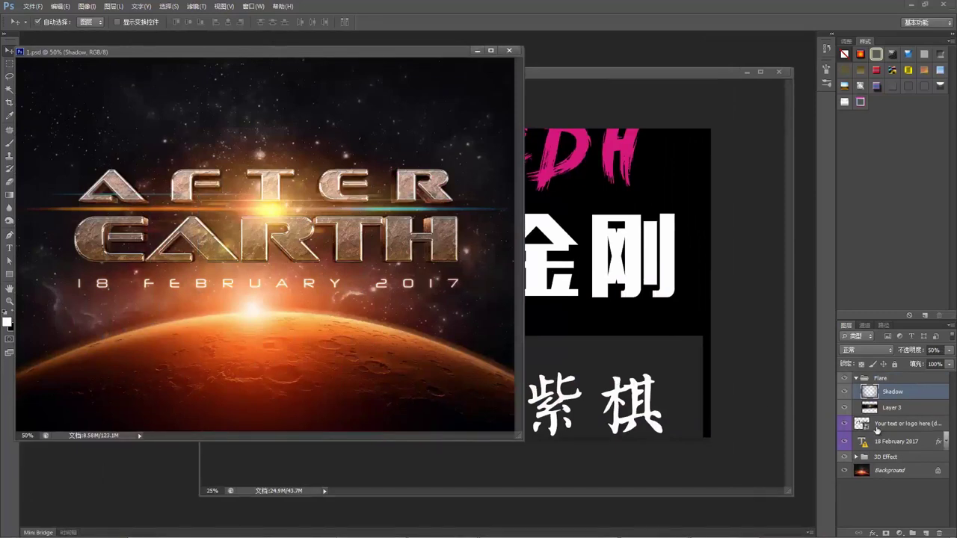
Collapse and hide the Flare group in 1.psd, and toggle the 3D Effect group's visibility off and on
left_click(857, 379)
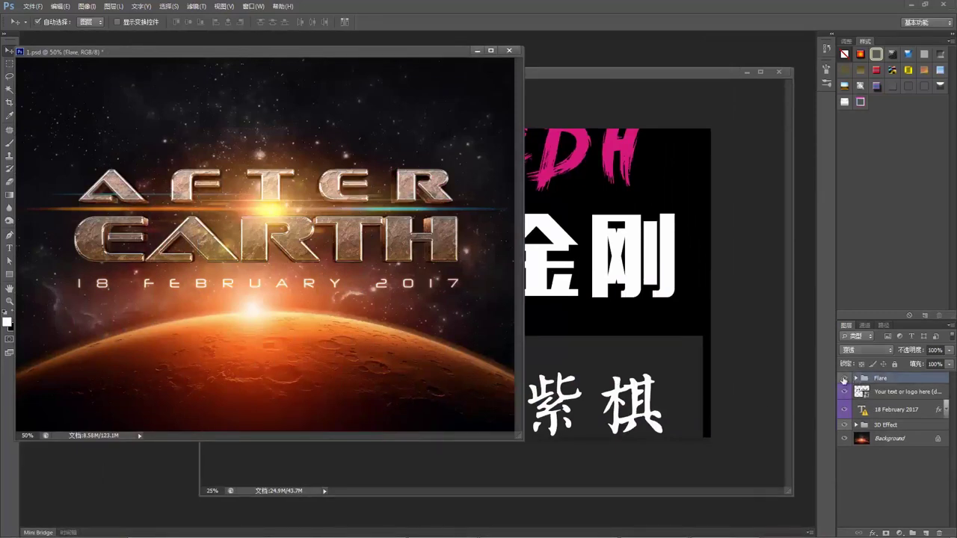
left_click(844, 379)
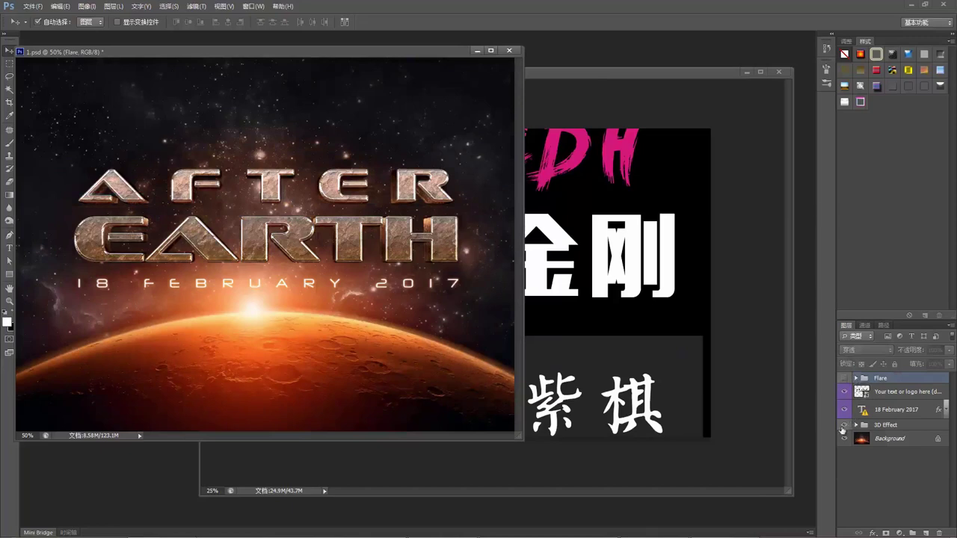
left_click(844, 425)
left_click(845, 425)
Expand the 3D Effect group and examine the contents and visibility of its Effect and Extrusion subgroups
left_click(857, 425)
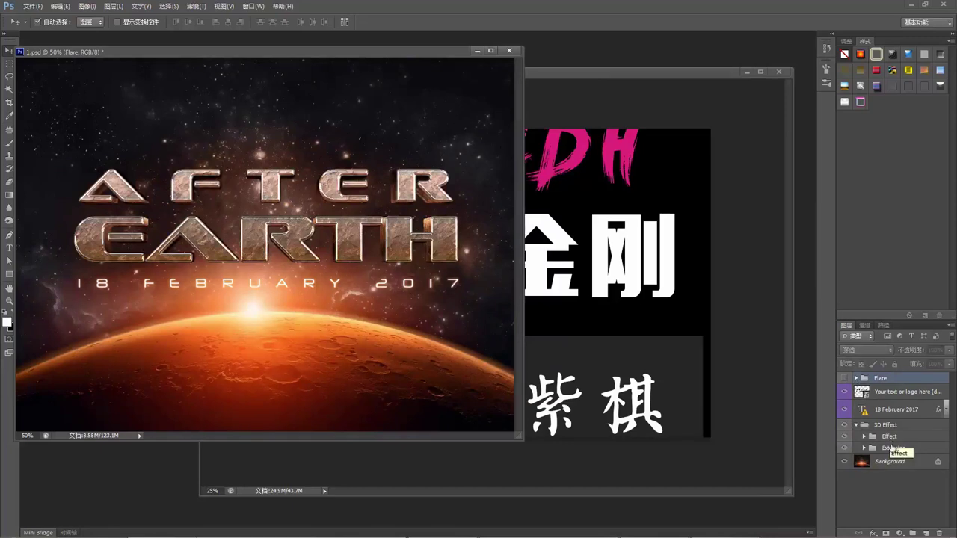
left_click(893, 449)
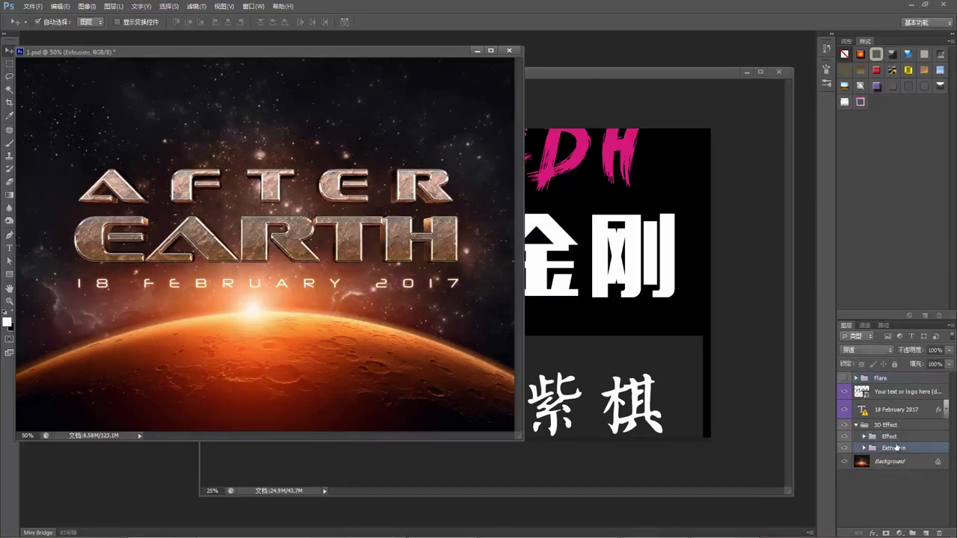
left_click(897, 438, "shift")
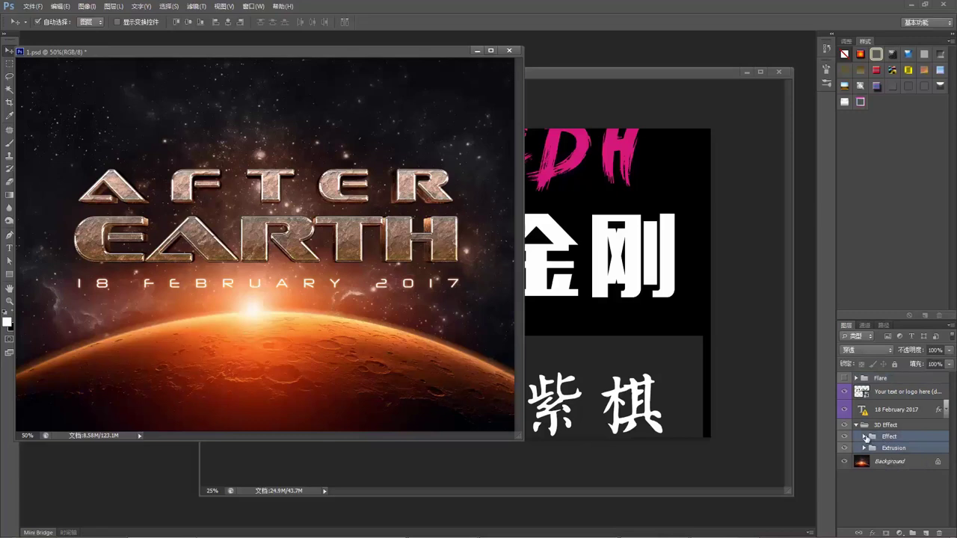
left_click(865, 436)
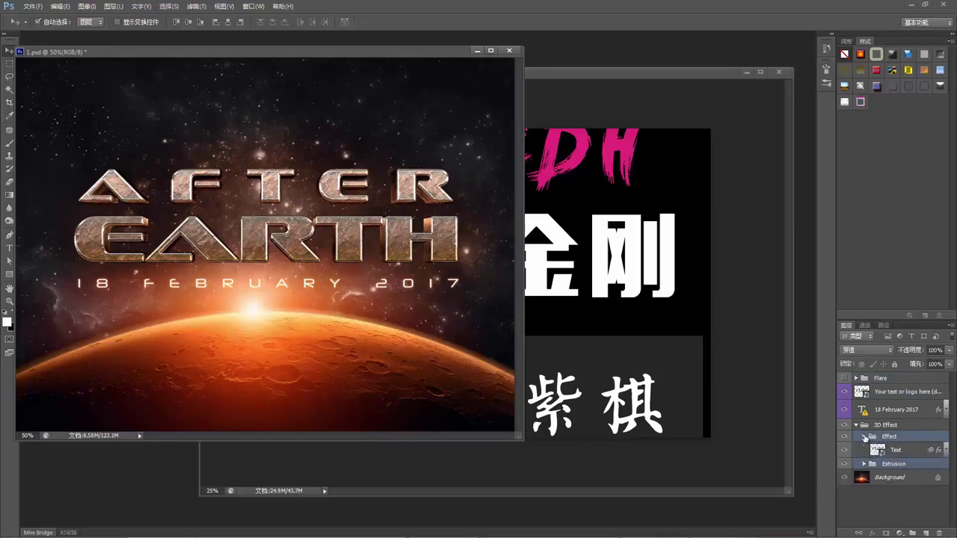
left_click(865, 437)
left_click(865, 448)
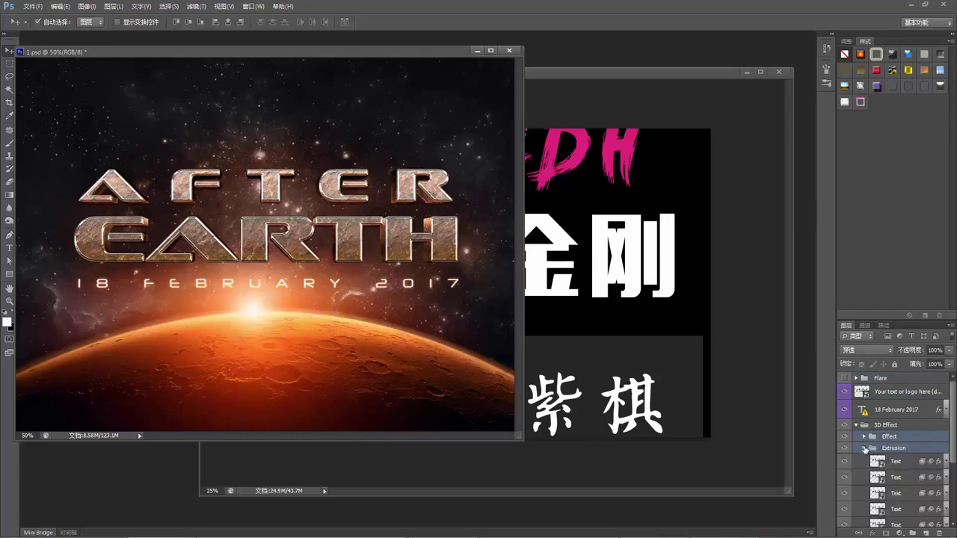
left_click(864, 447)
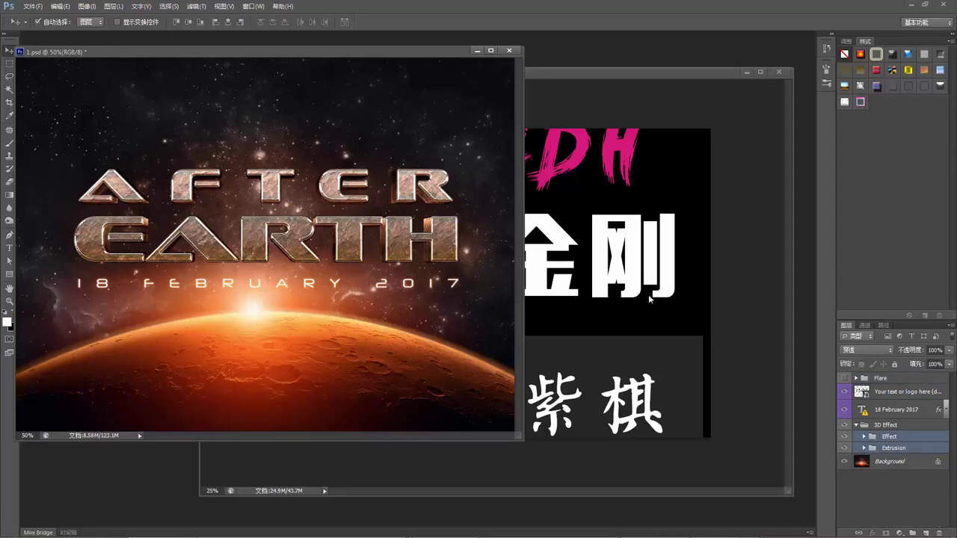
left_click(844, 437)
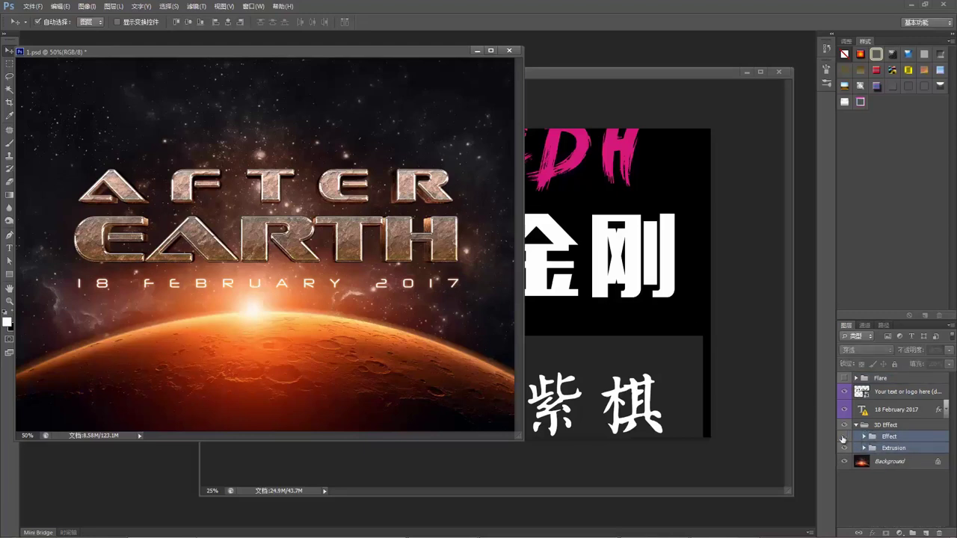
left_click(843, 437)
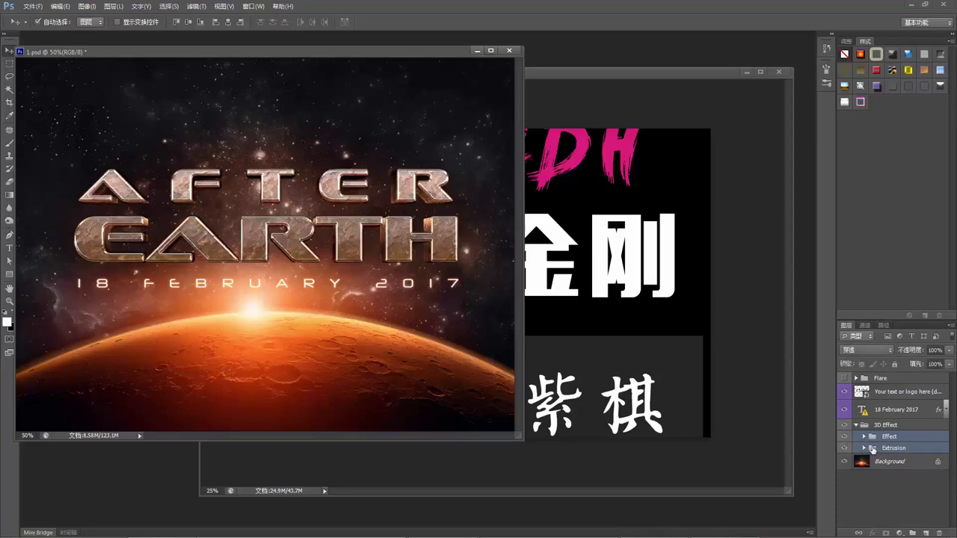
Look through the Text layers of the Extrusion group and copy the whole group into 字体课件.psd over the 变形金刚 title
left_click(873, 449)
left_click(864, 448)
left_click(911, 465)
scroll(922, 481, "down", 3)
scroll(922, 481, "up", 3)
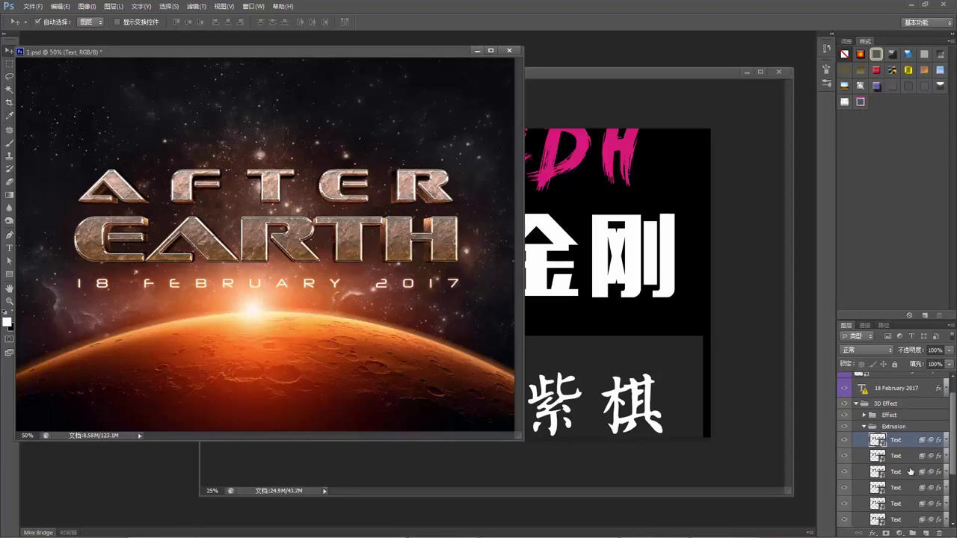
left_click(865, 428)
left_click_drag(873, 448, 637, 294)
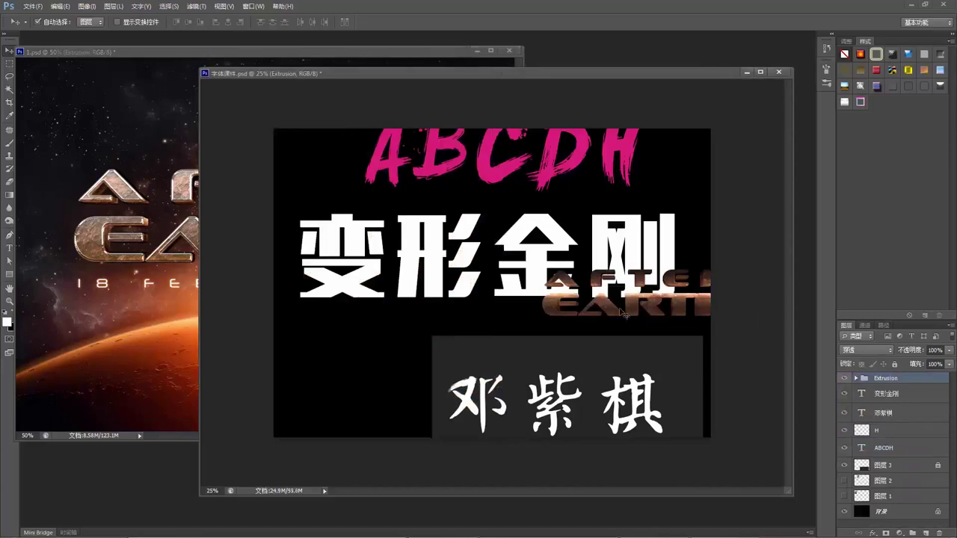
Examine the Text layers in the copied Extrusion group, leaving the group expanded with its first Text layer selected
left_click(616, 311)
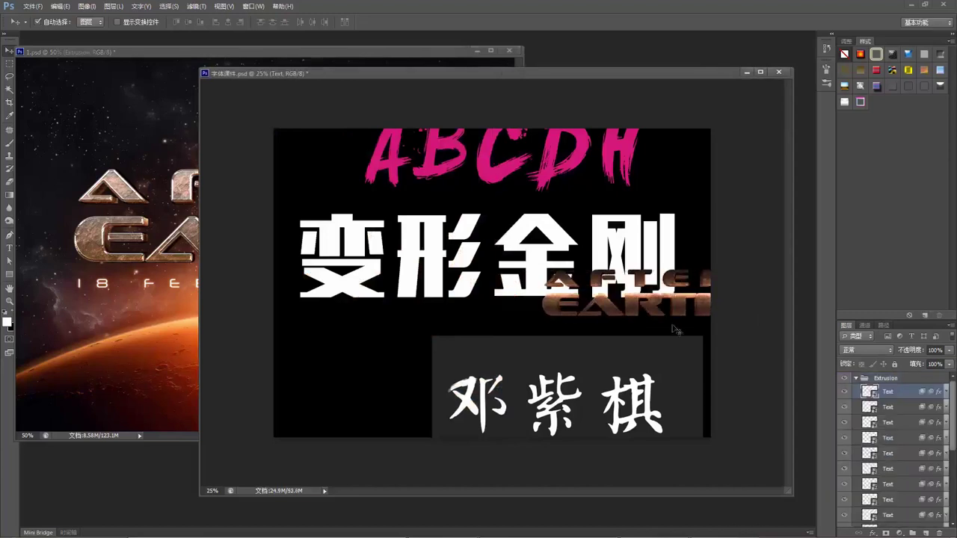
left_click(857, 379)
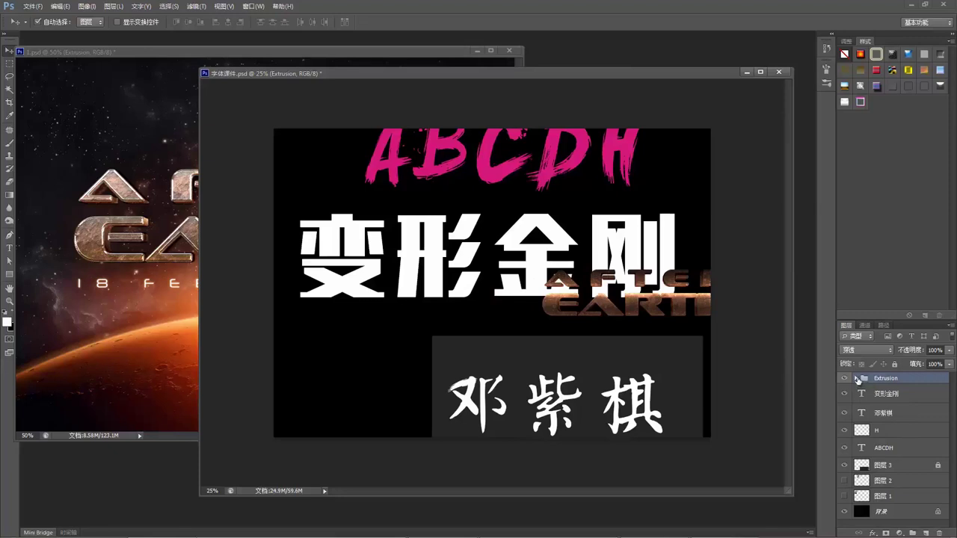
left_click(857, 379)
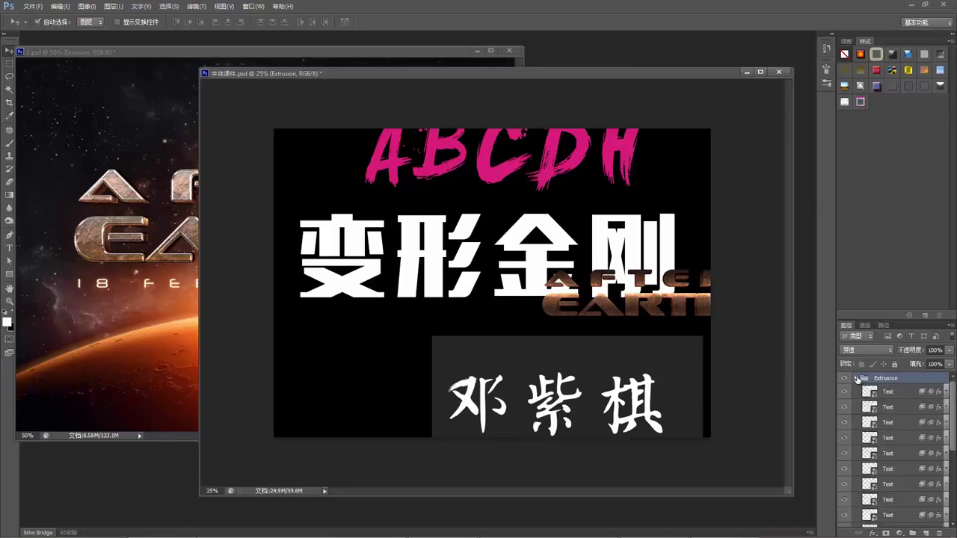
left_click(908, 395)
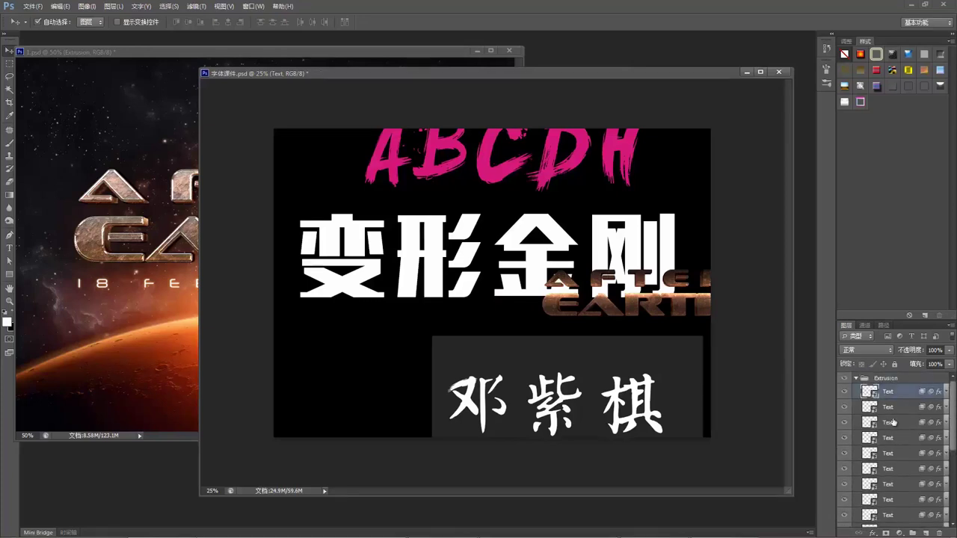
Copy the layer style of the first Text layer in the Extrusion group
left_click(563, 260)
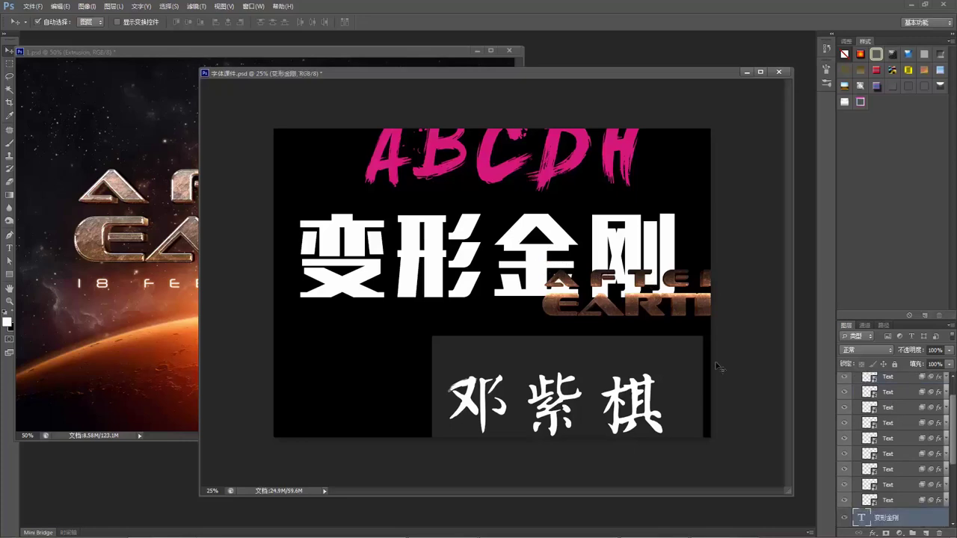
scroll(913, 402, "up", 1)
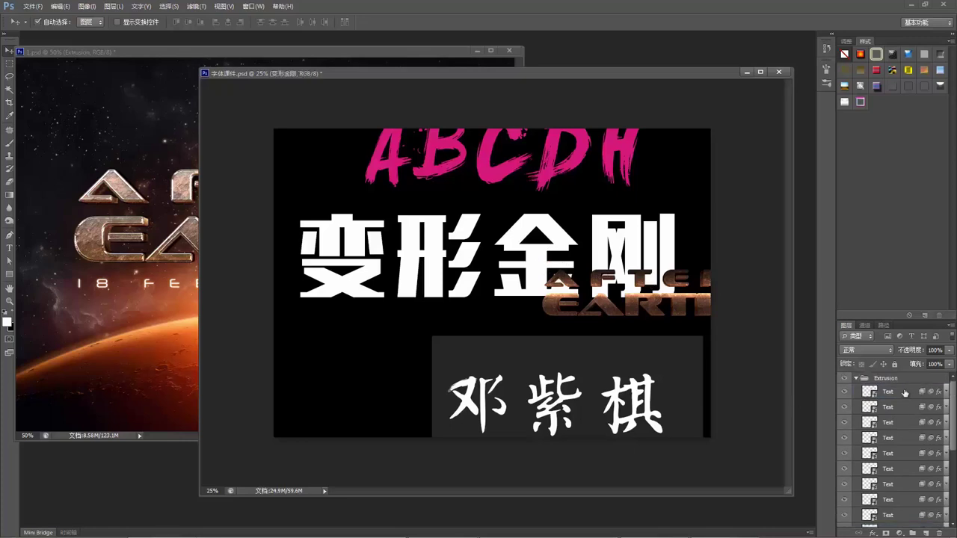
left_click(907, 394)
right_click(906, 394)
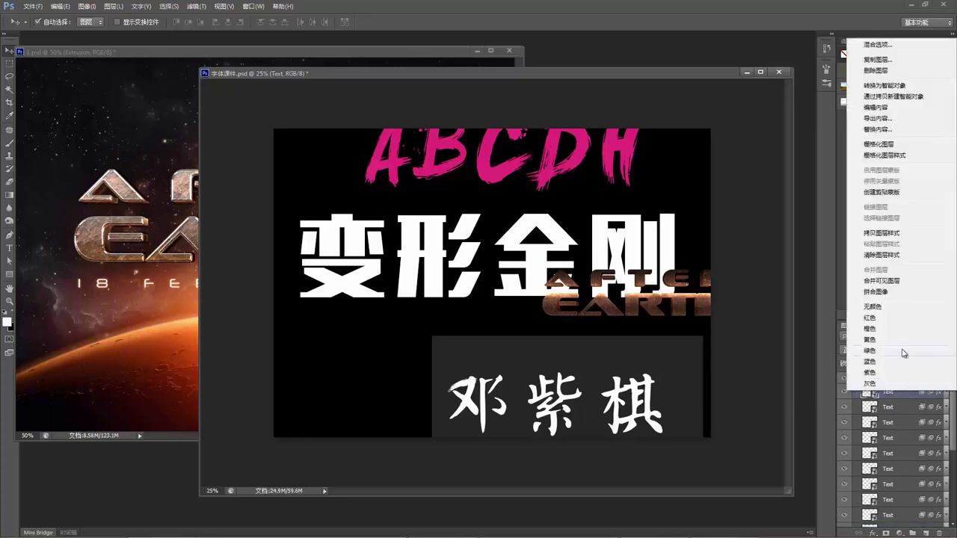
left_click(897, 234)
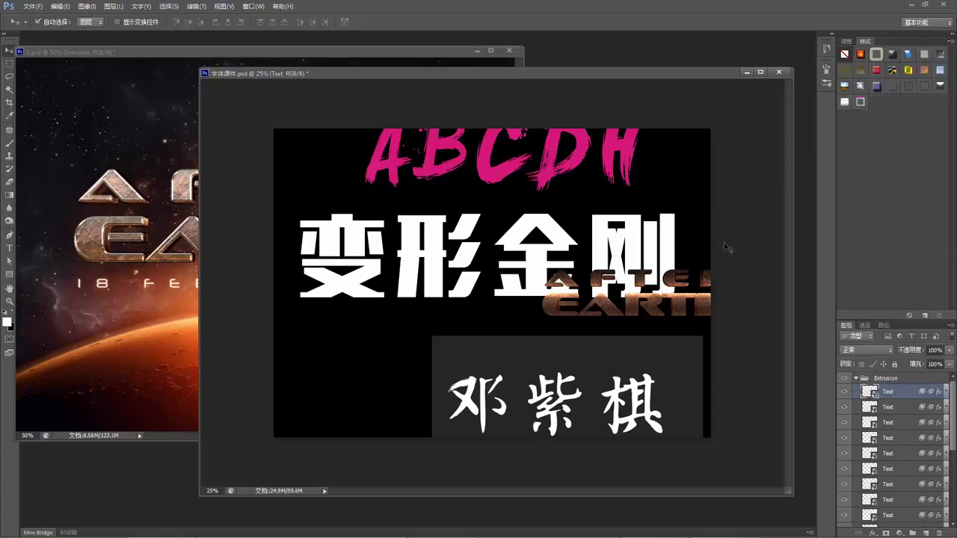
Paste the copied layer style onto the 变形金刚 title layer in 字体课件.psd
left_click(671, 242)
right_click(895, 519)
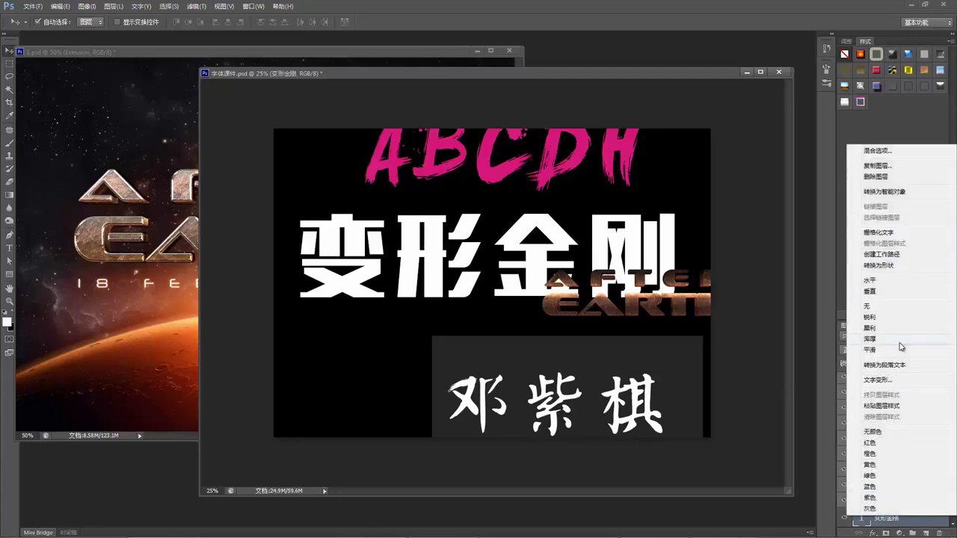
left_click(900, 406)
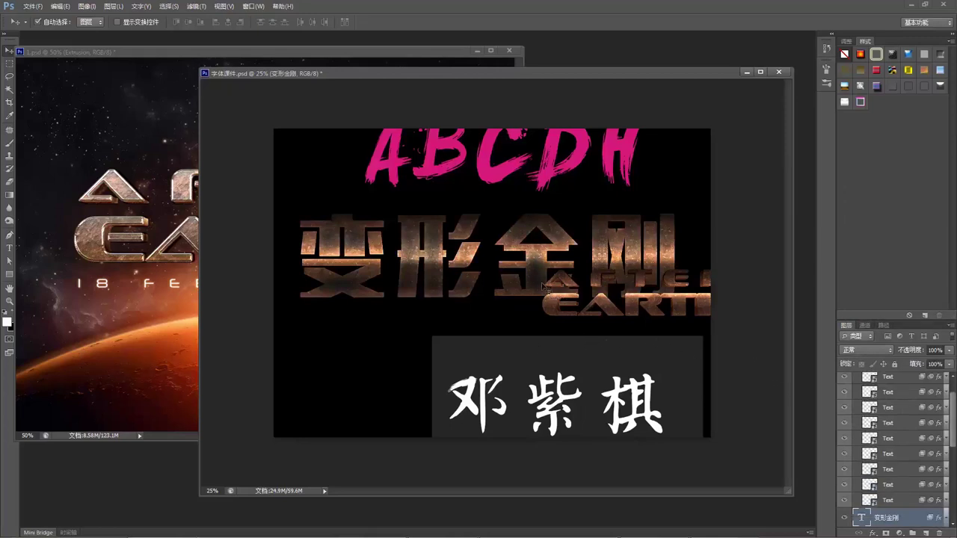
Select all the copied AFTER EARTH Text layers in 字体课件.psd and delete them
left_click(702, 327)
left_click_drag(702, 326, 686, 270)
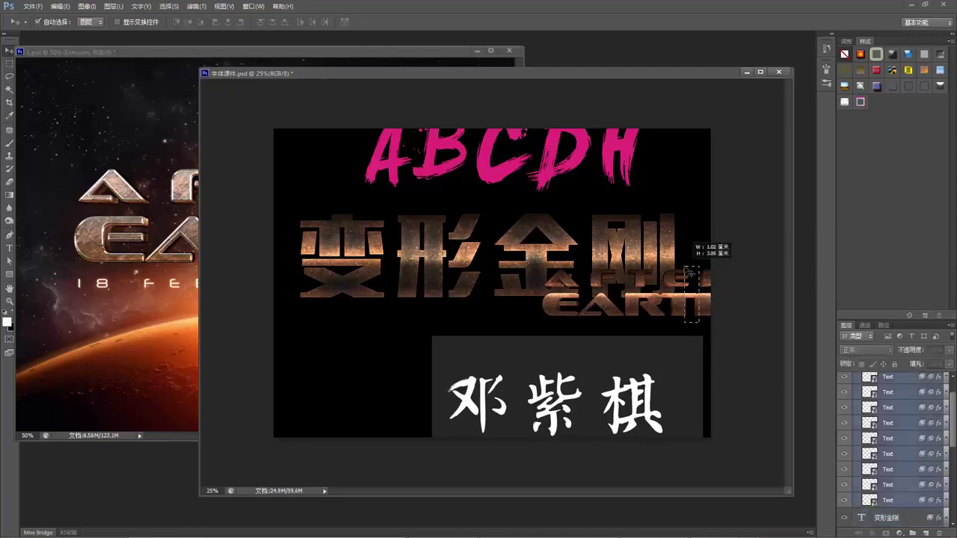
key("Delete")
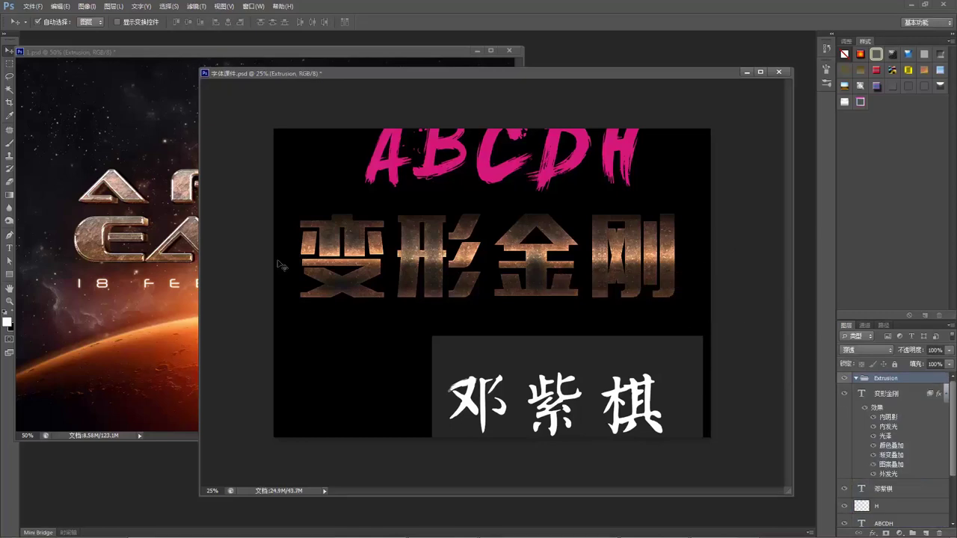
Copy the layer style of the "Your text or logo here" layer in 1.psd
left_click(164, 254)
left_click(403, 238)
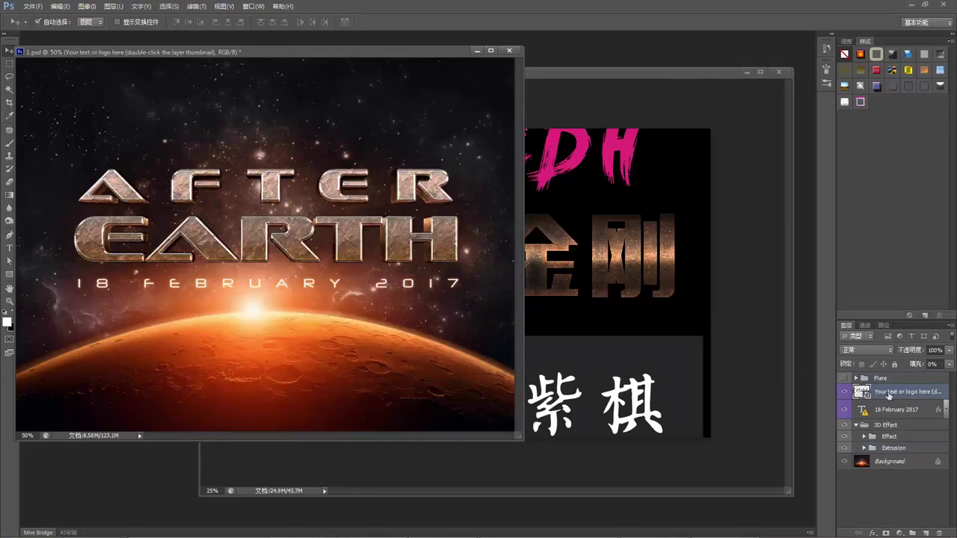
right_click(889, 397)
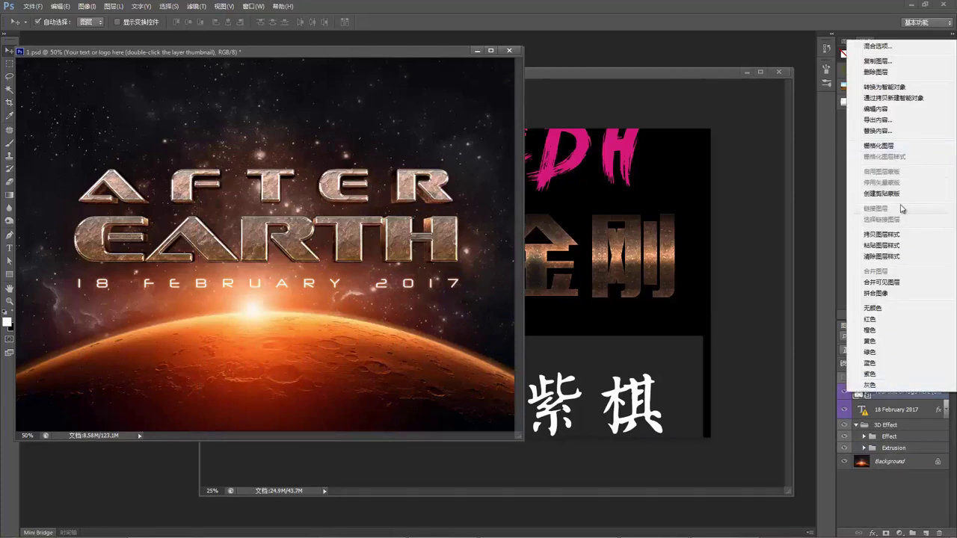
left_click(902, 234)
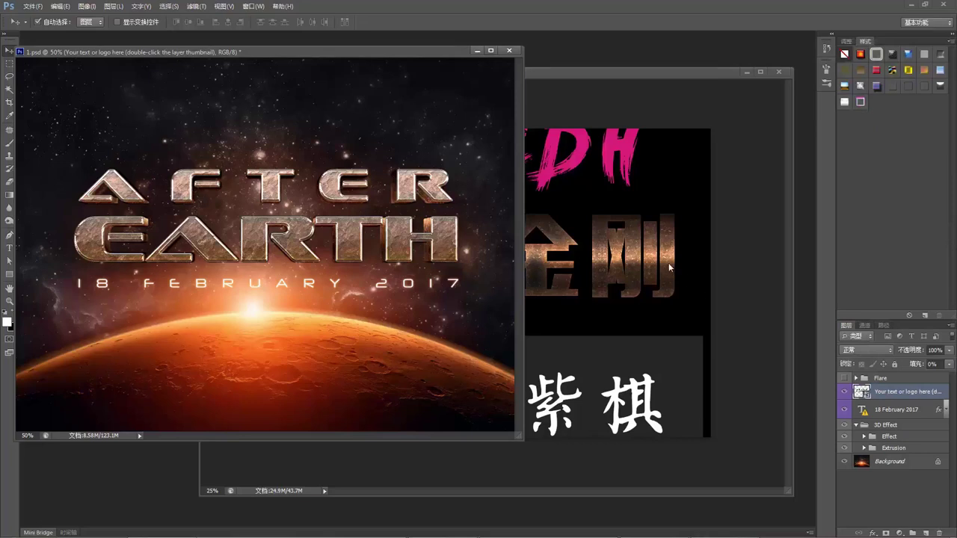
Remove the emptied Extrusion group from 字体课件.psd and duplicate the 变形金刚 title layer
left_click(669, 266)
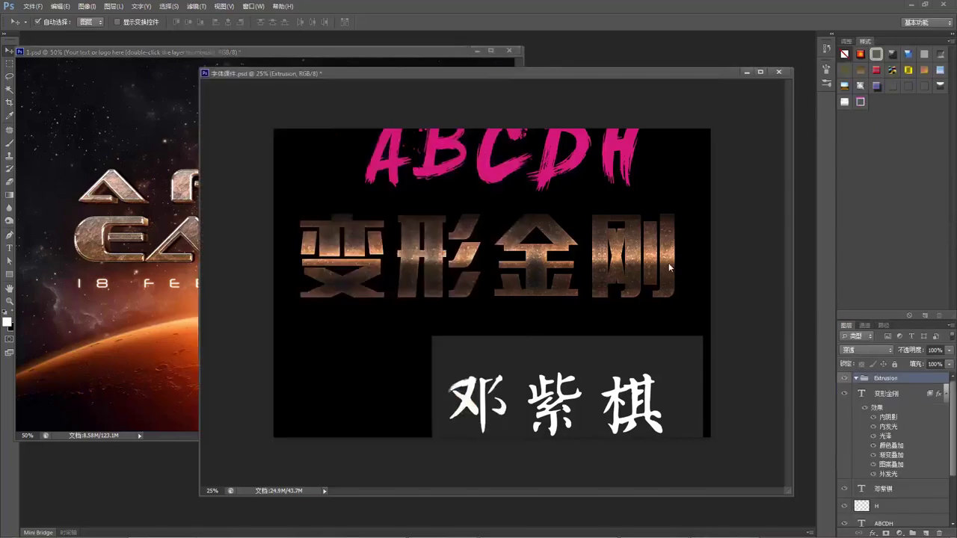
left_click(886, 394)
left_click(894, 379)
key("ctrl+shift+g")
key("ctrl+j")
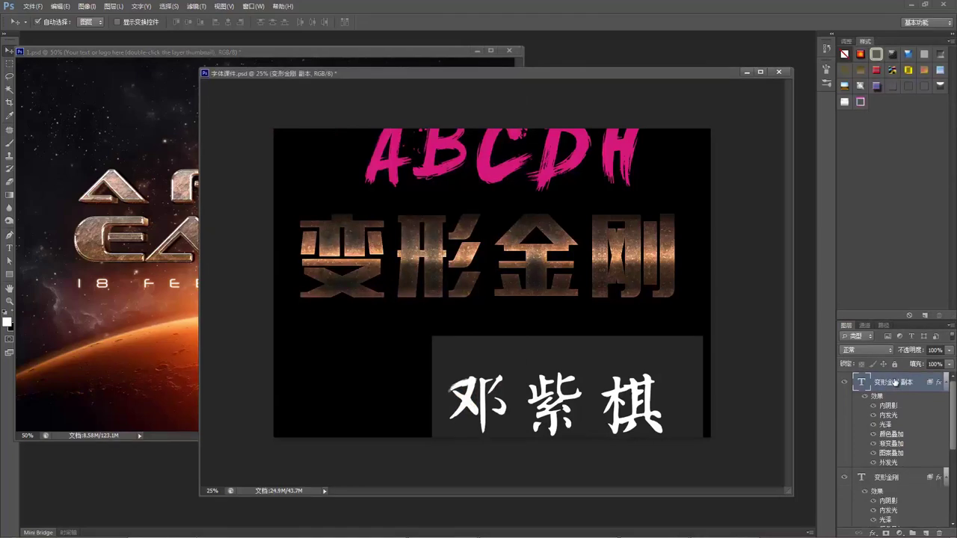
Clear the layer style of the duplicated title layer and paste the copied style onto it
right_click(896, 383)
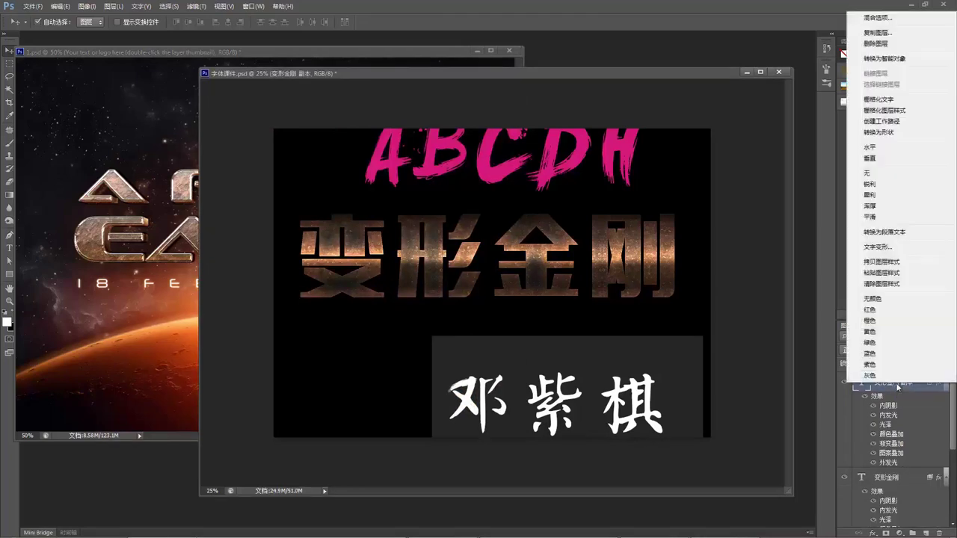
left_click(911, 285)
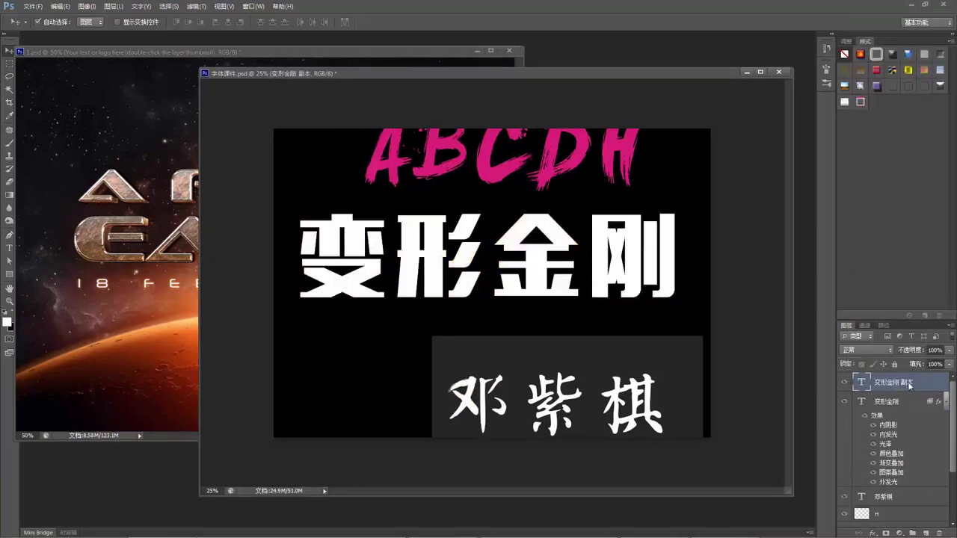
right_click(909, 384)
left_click(900, 272)
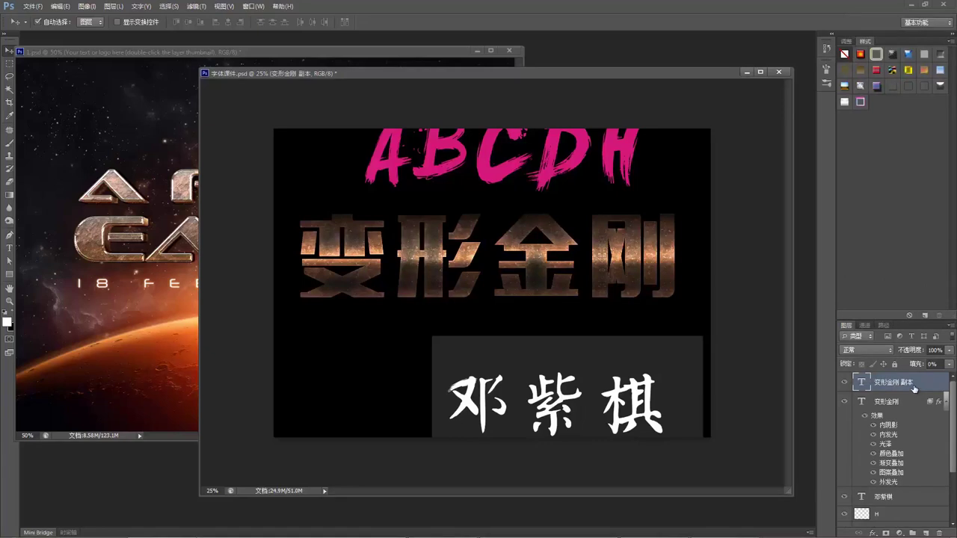
Examine the 3D Effect group in 1.psd and what its Effect subgroup contributes by toggling their visibility
left_click(190, 255)
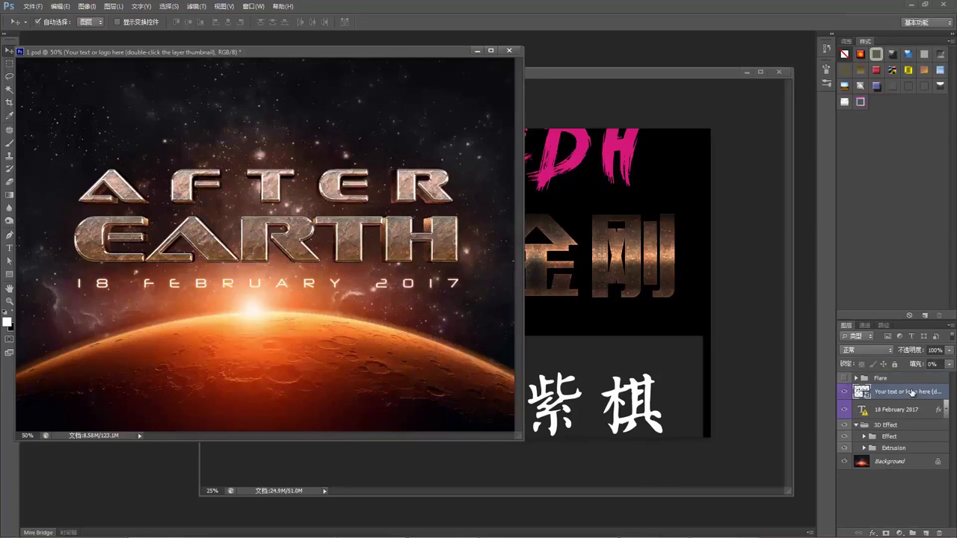
left_click(898, 438)
left_click(857, 426)
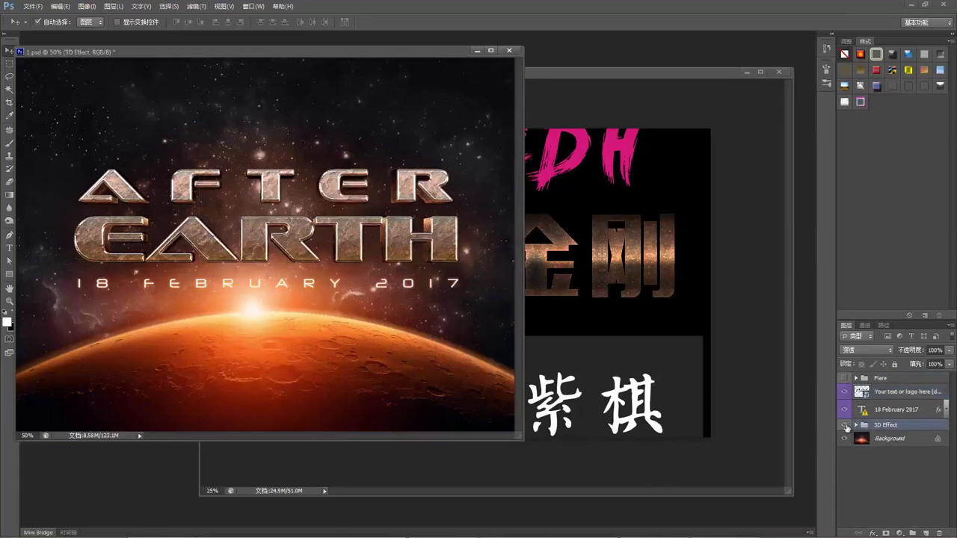
left_click(845, 426)
key("ctrl+z")
left_click(857, 425)
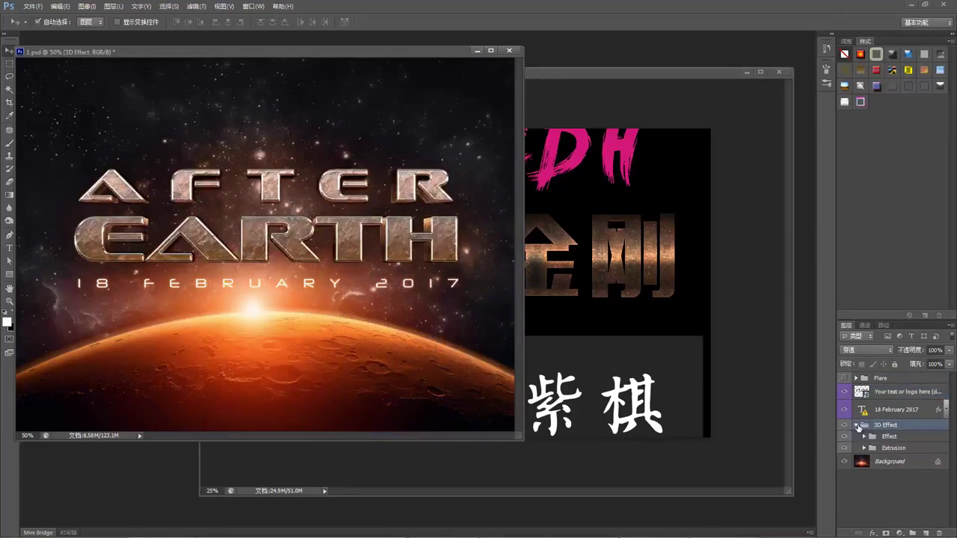
left_click(889, 438)
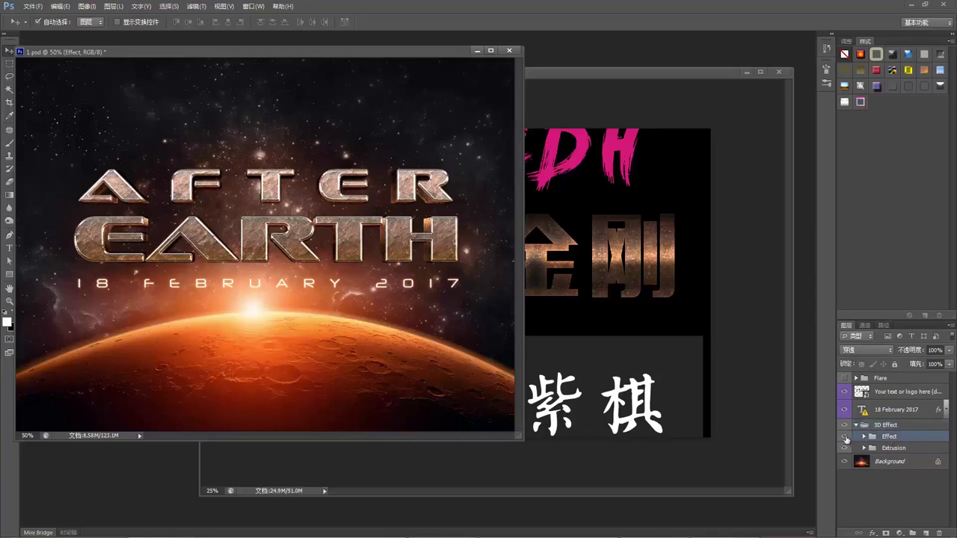
left_click(845, 437)
left_click(845, 438)
Copy the layer style of the Text layer in the Effect subgroup and paste it onto the duplicated 变形金刚 layer
left_click(864, 437)
left_click(907, 452)
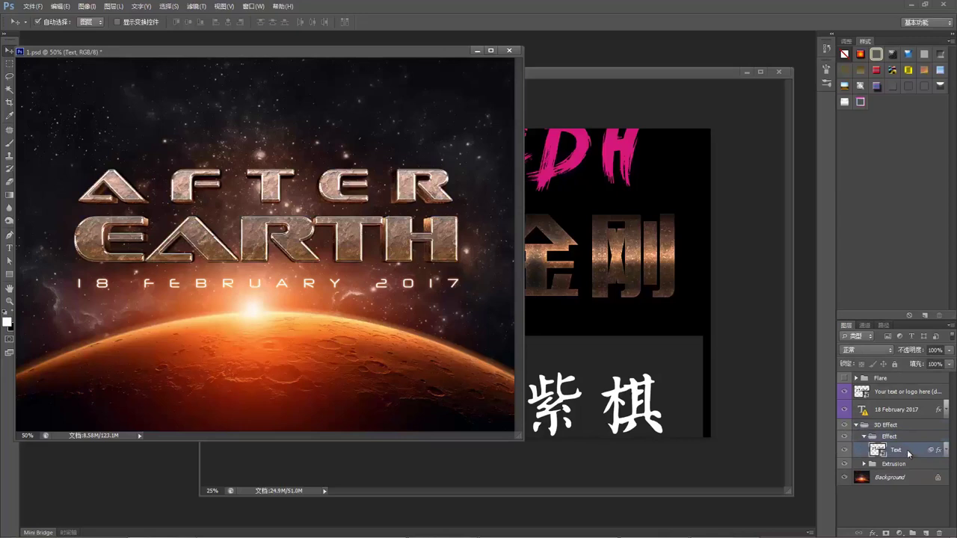
right_click(907, 451)
left_click(921, 294)
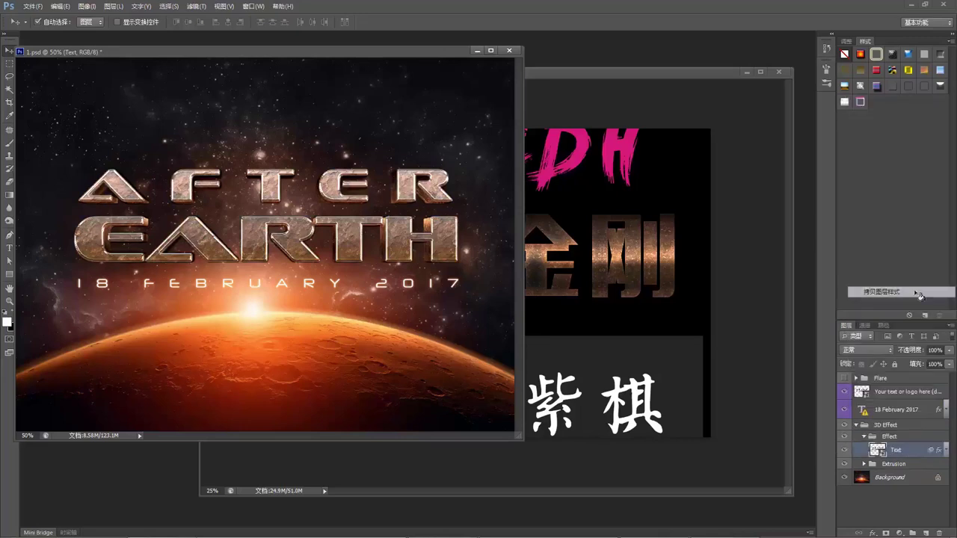
left_click(669, 249)
right_click(901, 379)
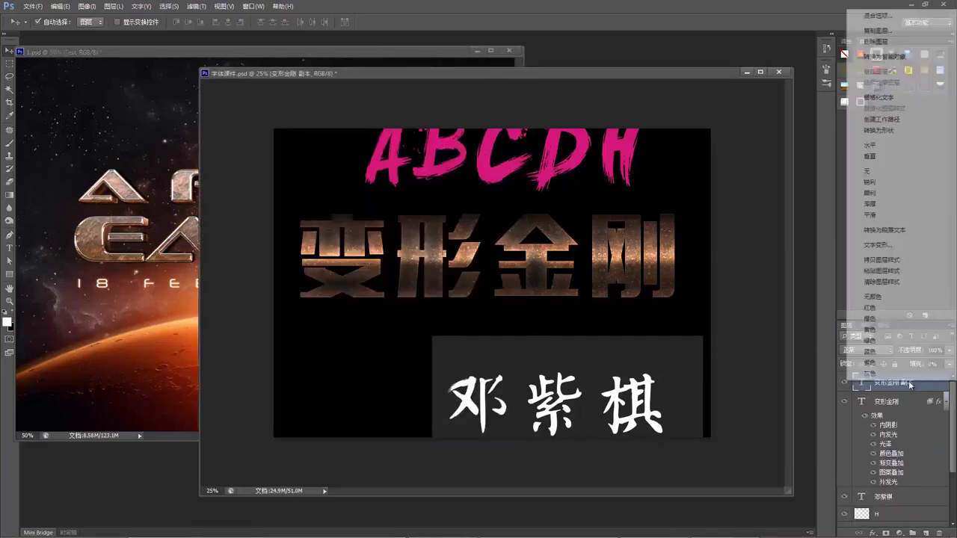
left_click(909, 270)
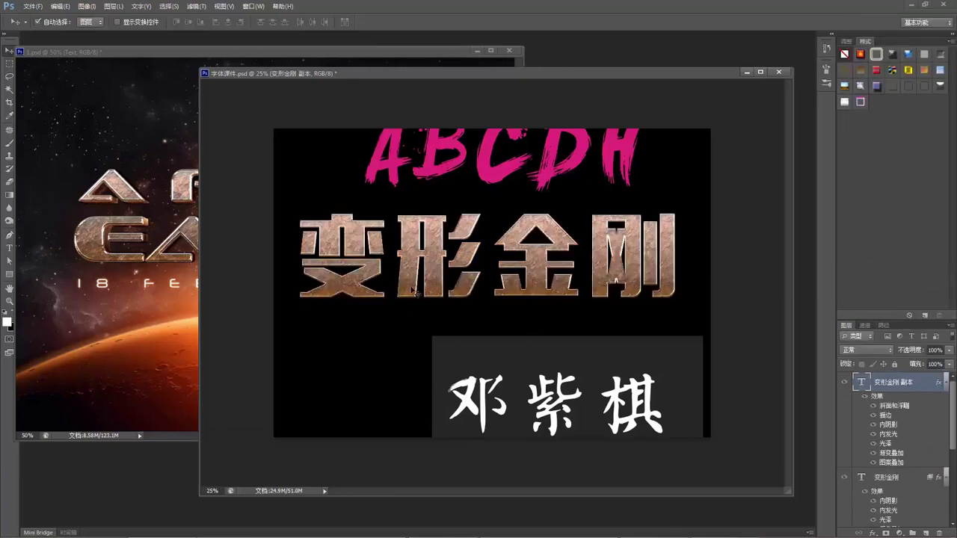
Copy the "18 February 2017" text layer from 1.psd to just below the 变形金刚 title and enlarge it to the title's width
key("ctrl+Tab")
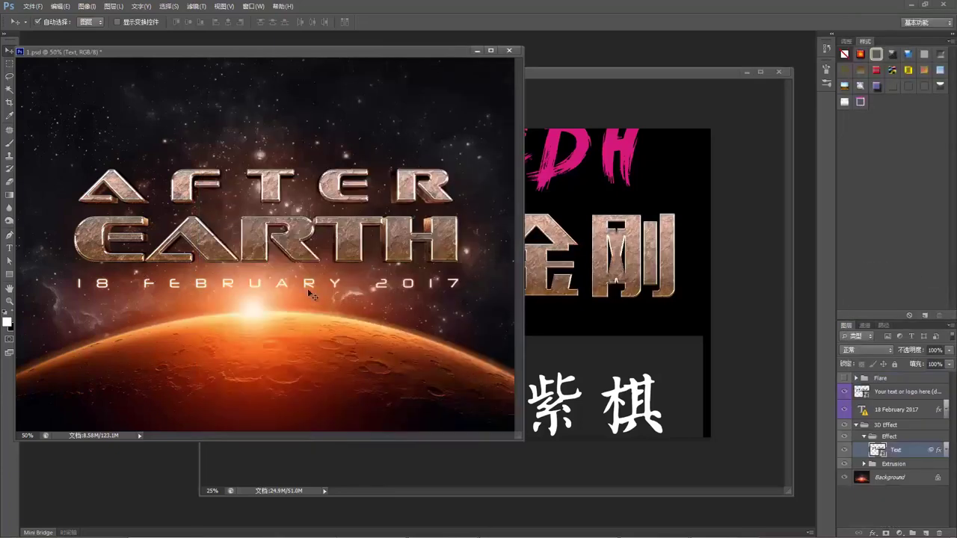
left_click_drag(314, 290, 419, 319)
key("ctrl+t")
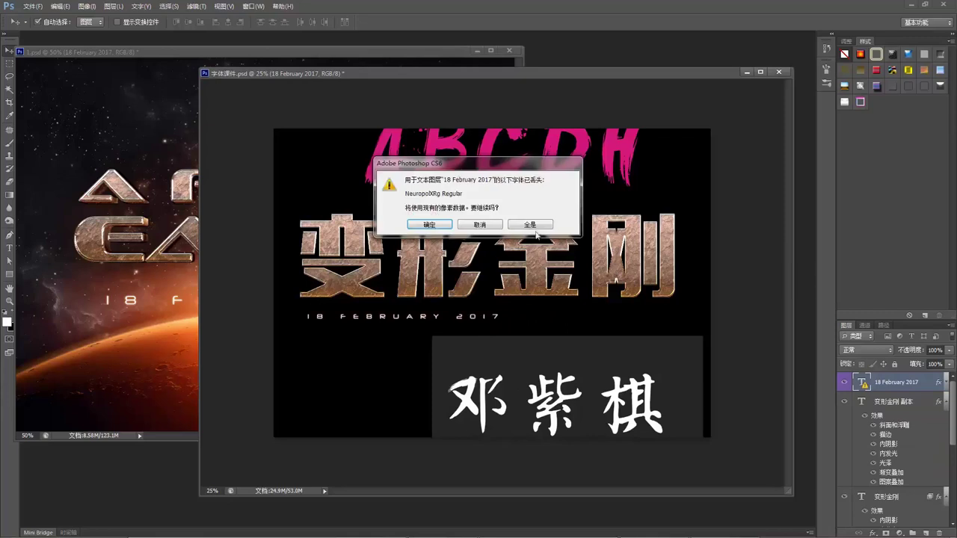
key("Return")
left_click_drag(500, 316, 681, 309)
key("Return")
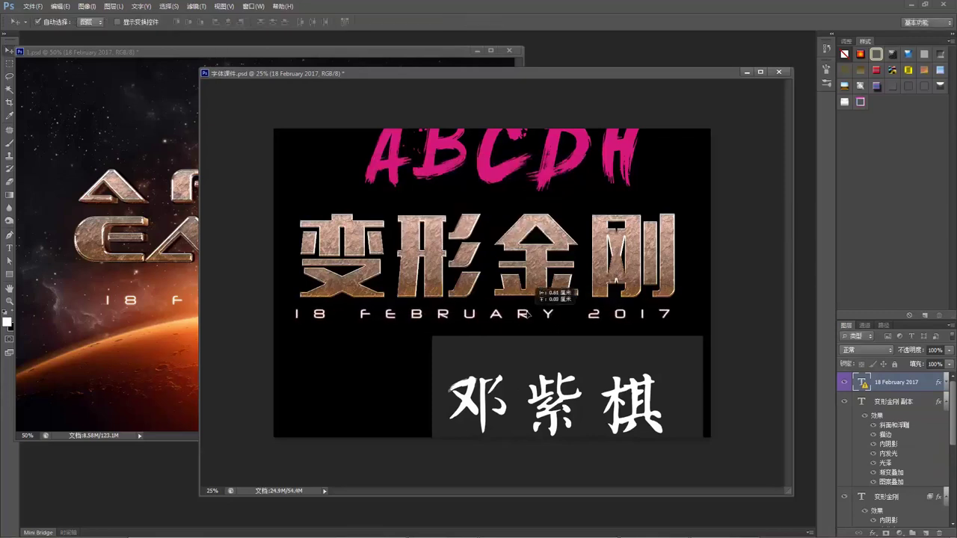
left_click(539, 326)
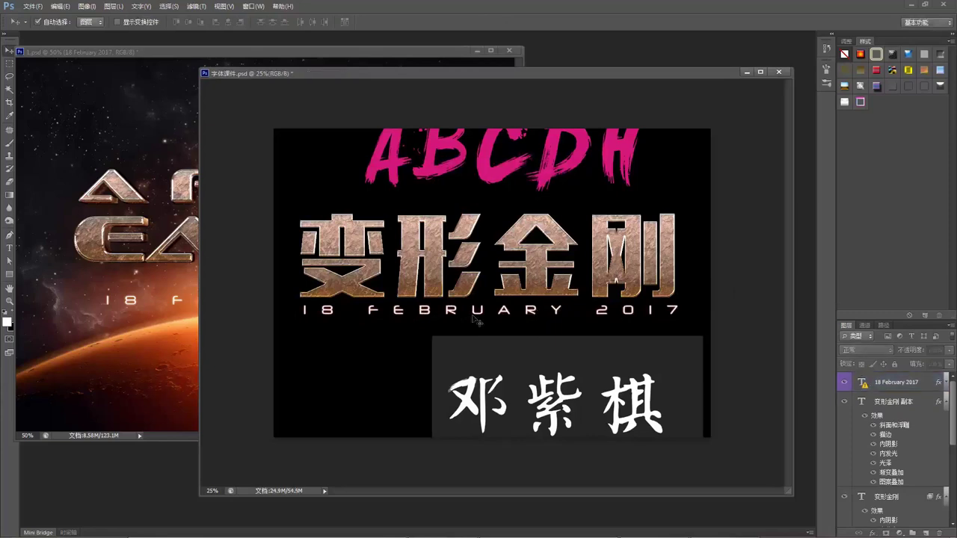
Duplicate the original 变形金刚 layer that lies beneath the stone-textured copy
left_click(383, 273)
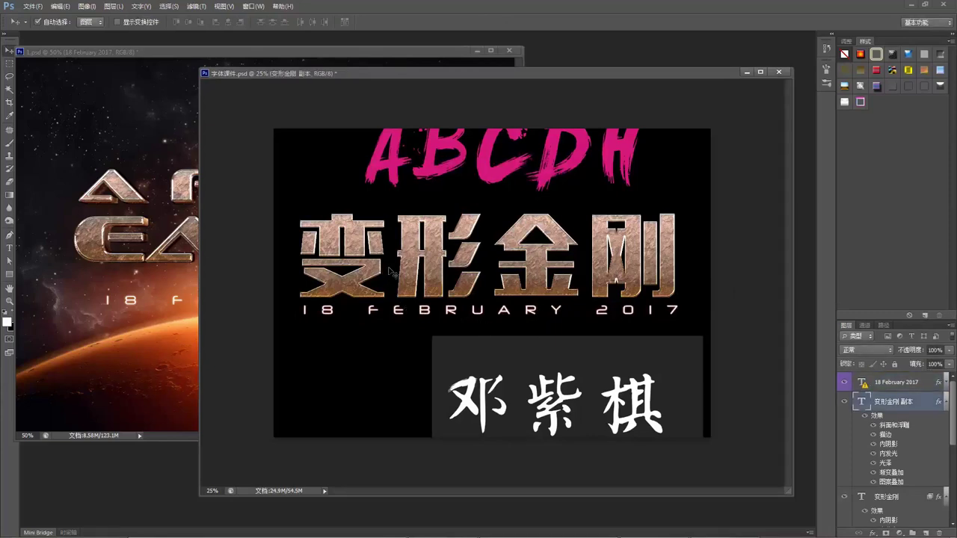
scroll(844, 429, "down", 3)
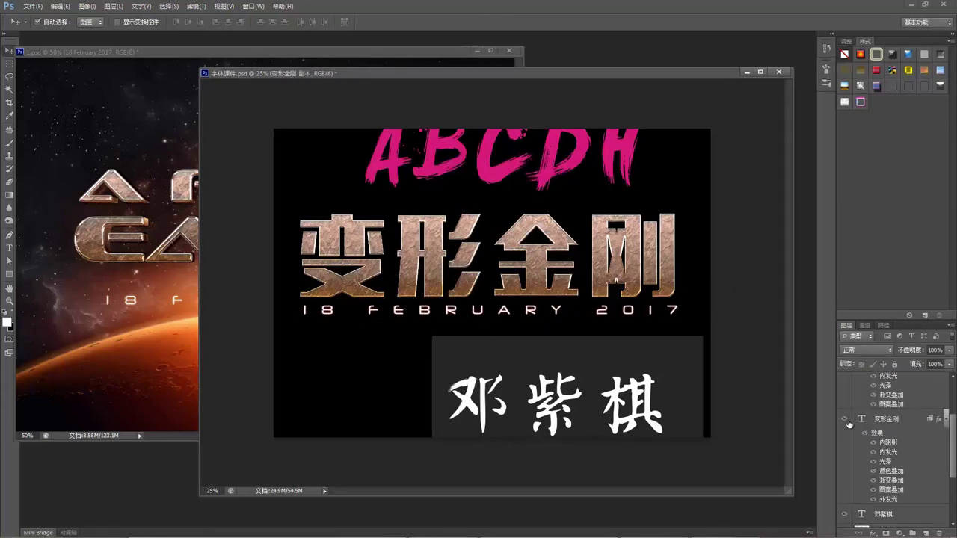
left_click(907, 420)
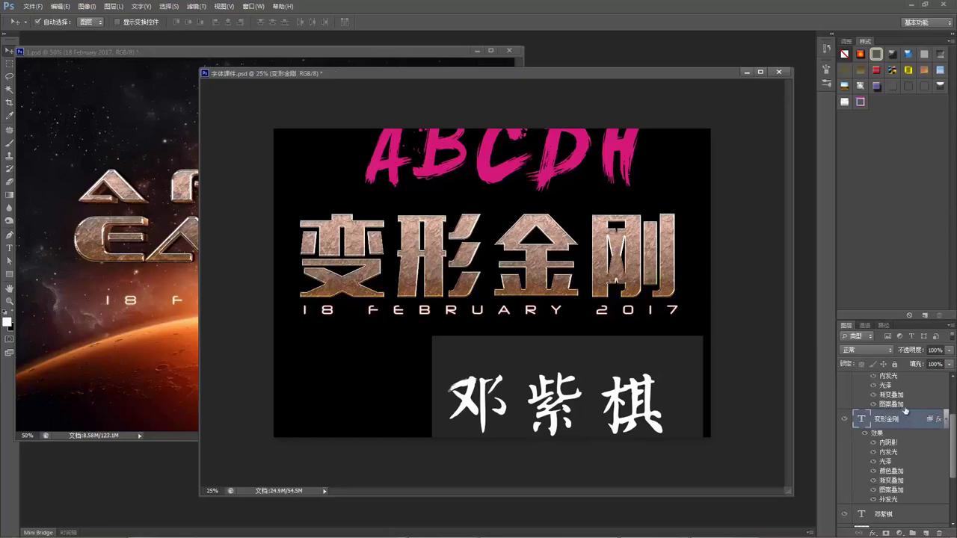
key("ctrl+j")
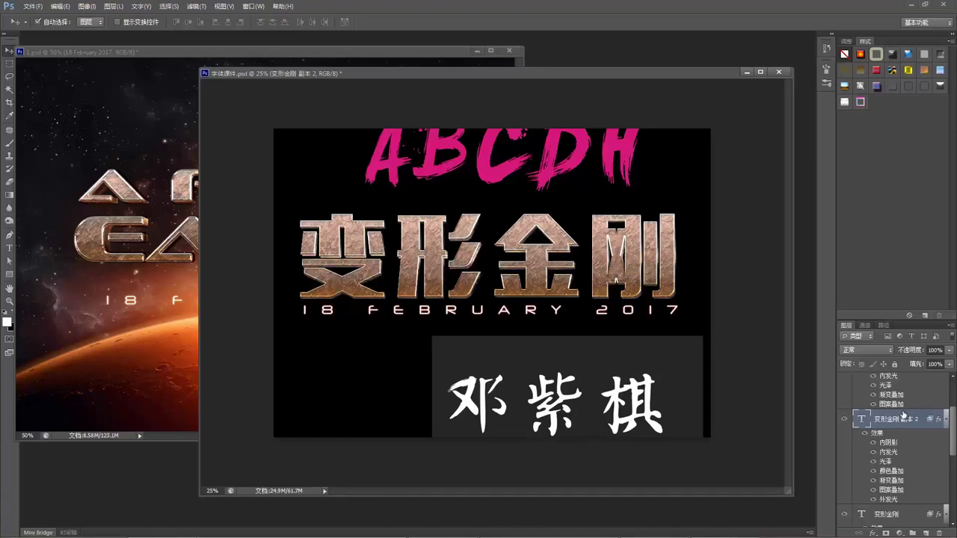
left_click_drag(903, 414, 903, 408)
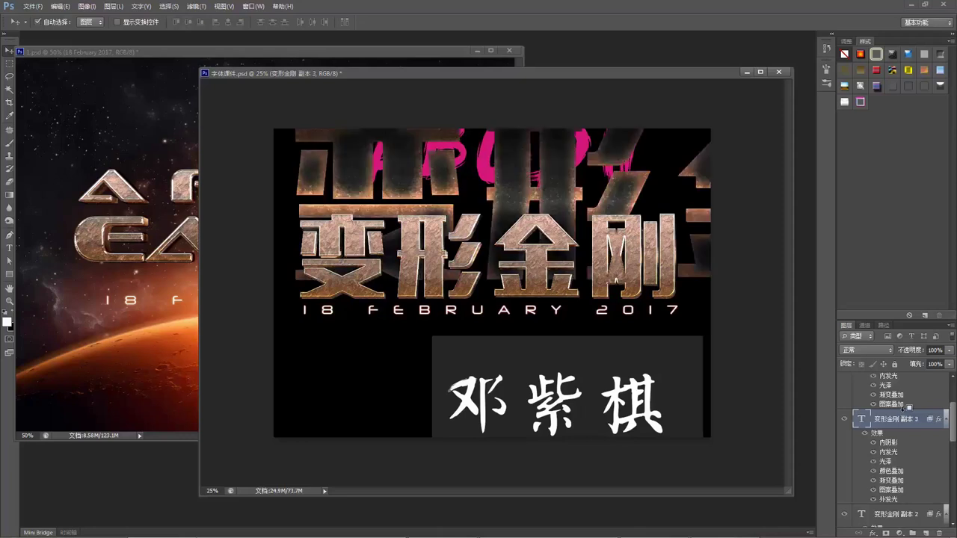
key("ctrl+z")
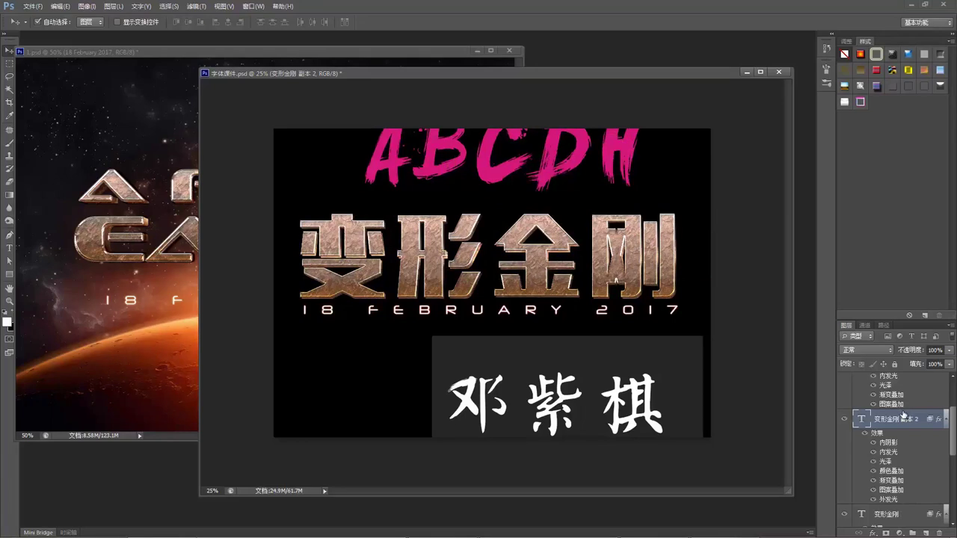
key("ctrl+z")
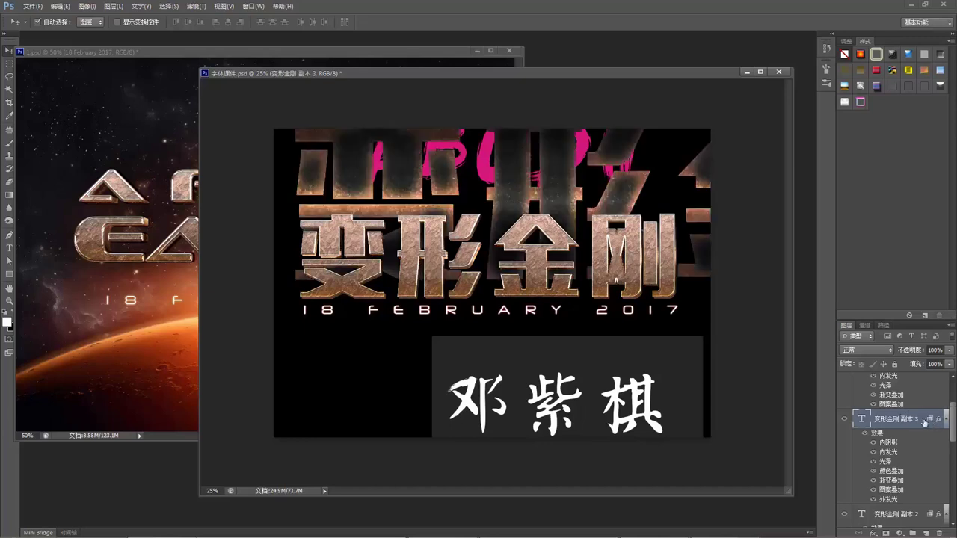
key("ctrl+z")
scroll(915, 423, "up", 3)
key("Delete")
scroll(911, 419, "down", 3)
scroll(907, 412, "up", 2)
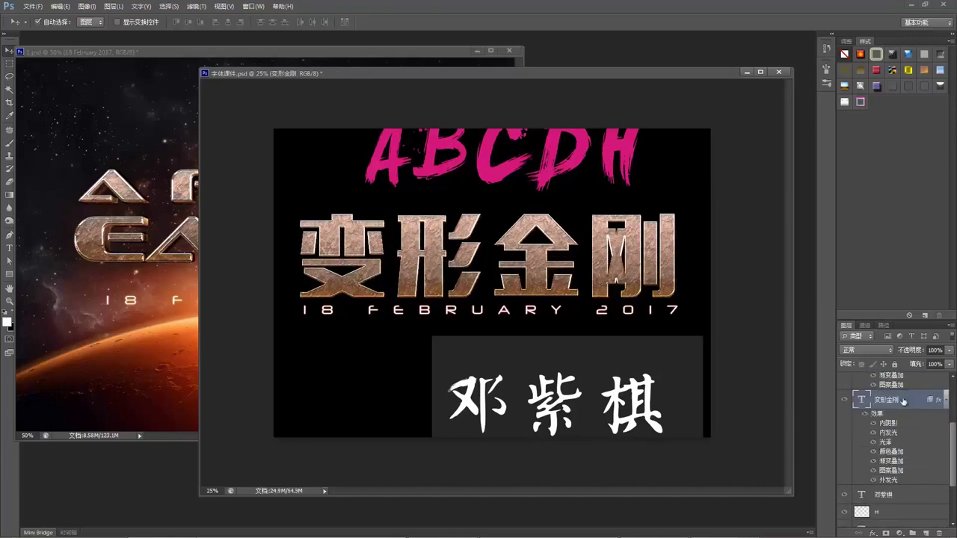
Offset the duplicate of the original 变形金刚 layer 4 px down and 8 px right with Free Transform
key("ctrl+z")
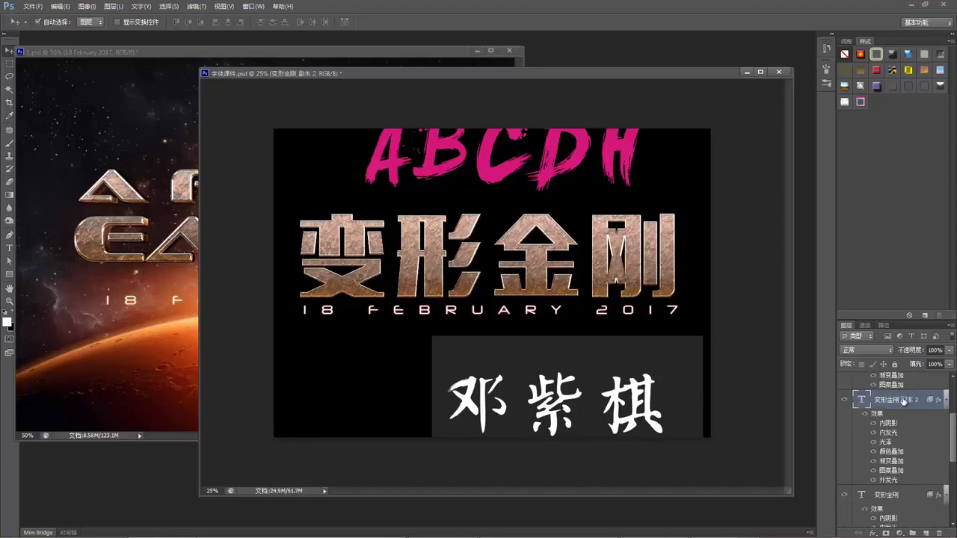
key("ctrl+t")
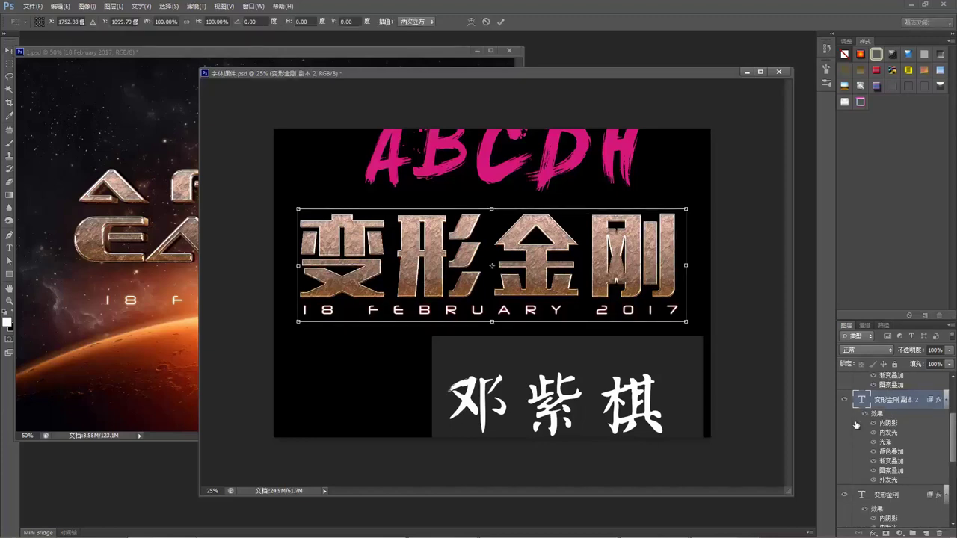
key("Down")
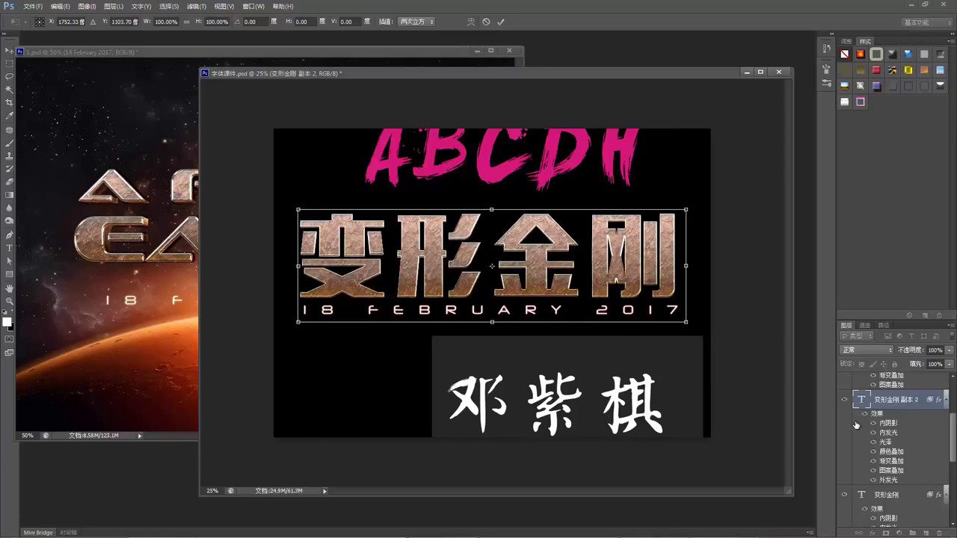
key("Right")
key("Right")
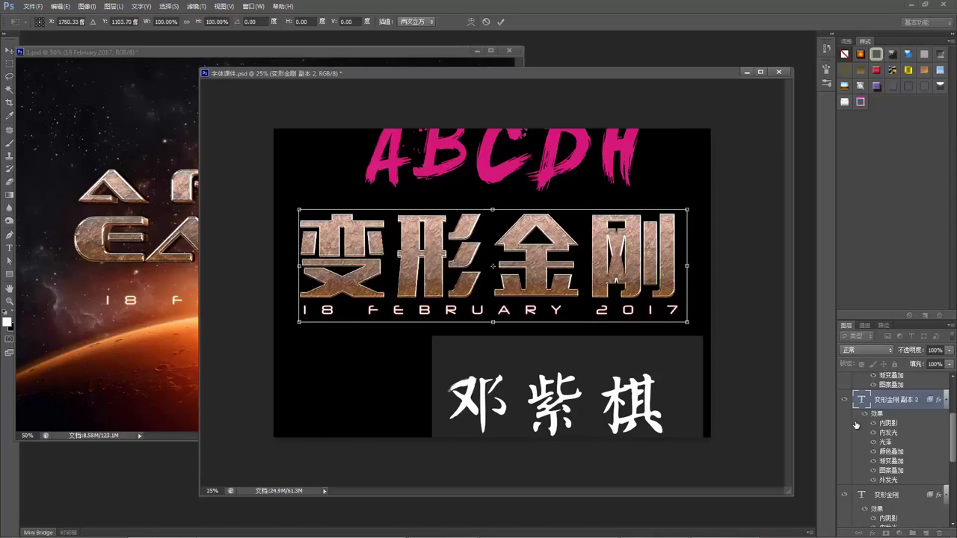
key("Return")
Repeat the offset duplication five more times, up to 变形金刚 副本 7, to build the title's 3D extrusion
key("ctrl+j")
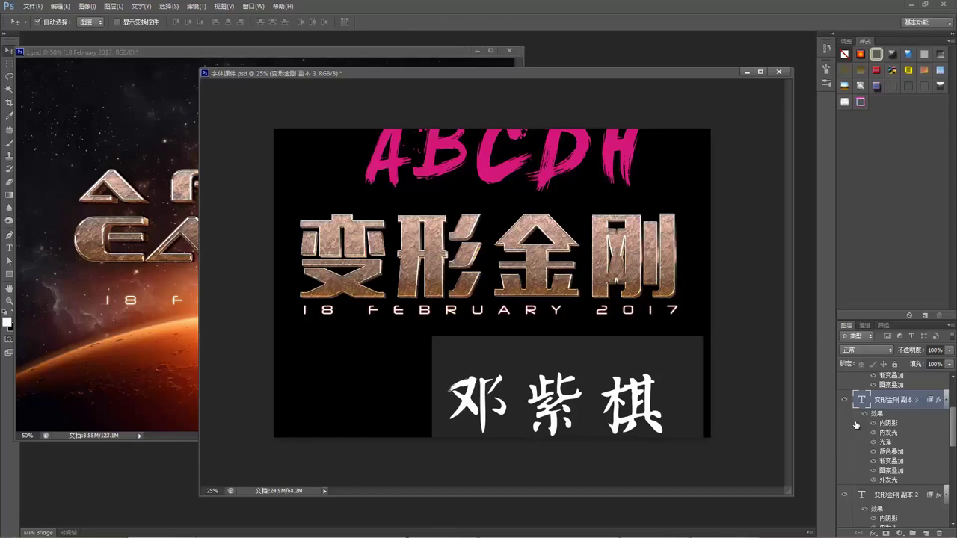
key("ctrl+j")
key("ctrl+j")
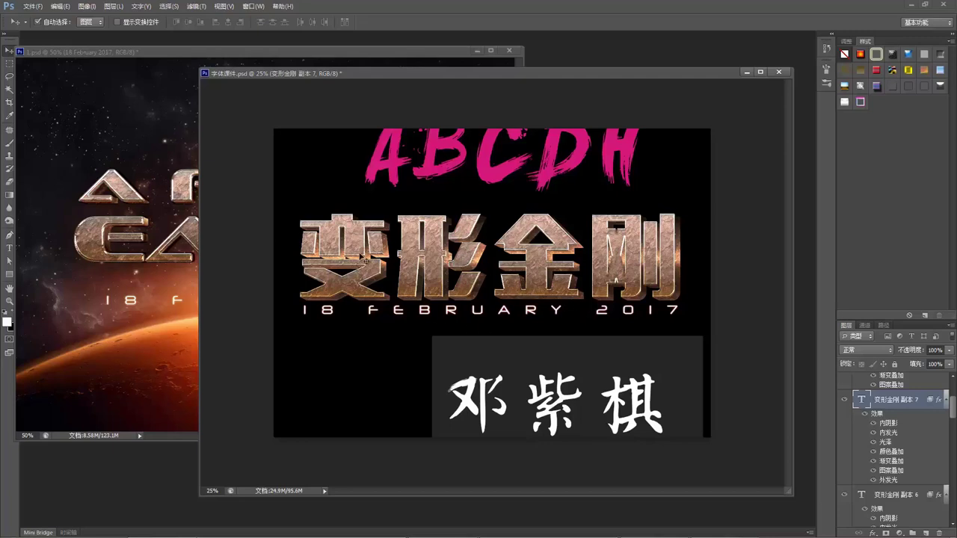
Close the template 1.psd without saving and inspect the 3D 变形金刚 title up close
left_click(177, 156)
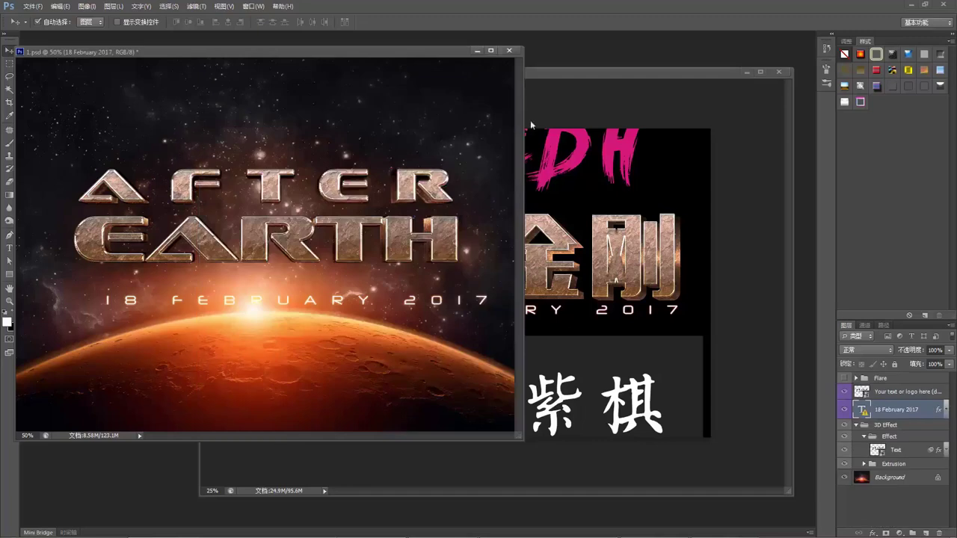
left_click(509, 51)
left_click(499, 200)
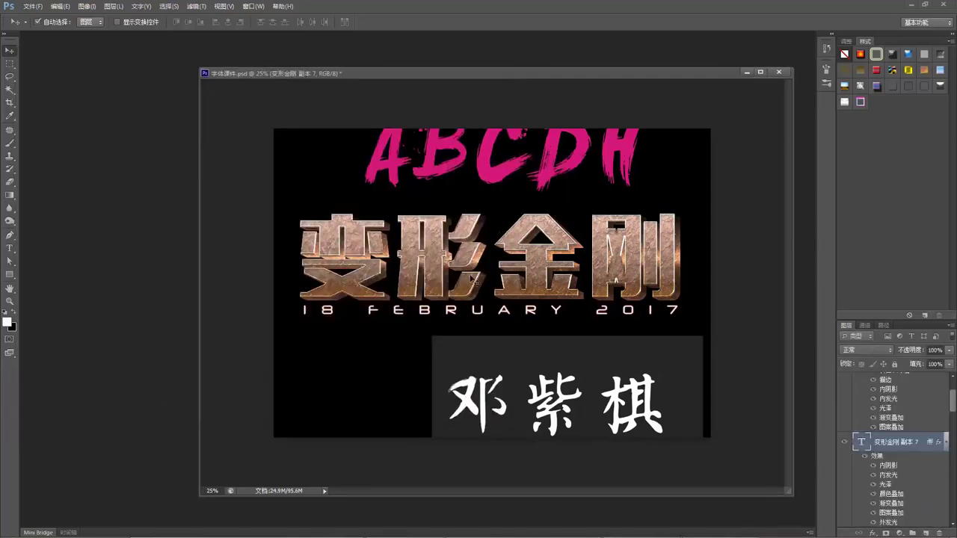
key("z")
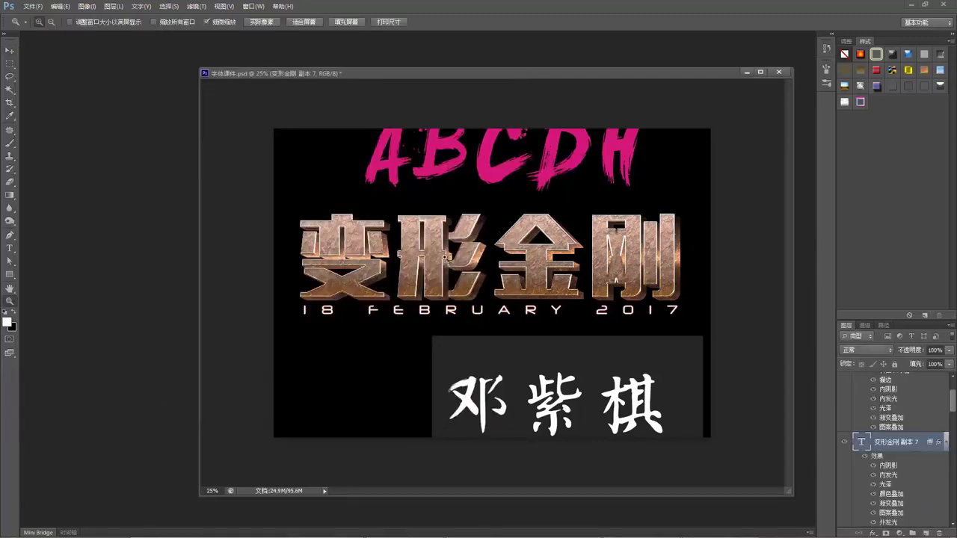
left_click(446, 257, "ctrl")
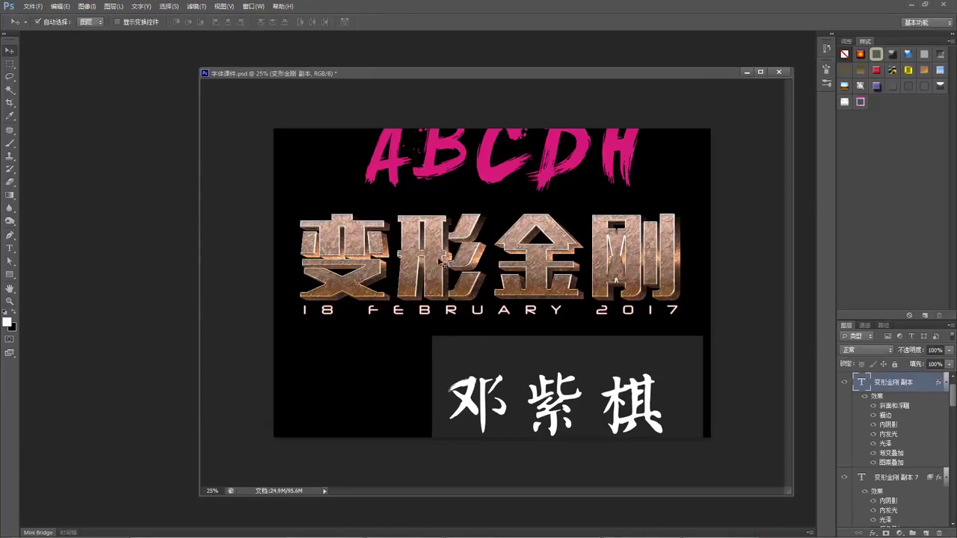
left_click(440, 255)
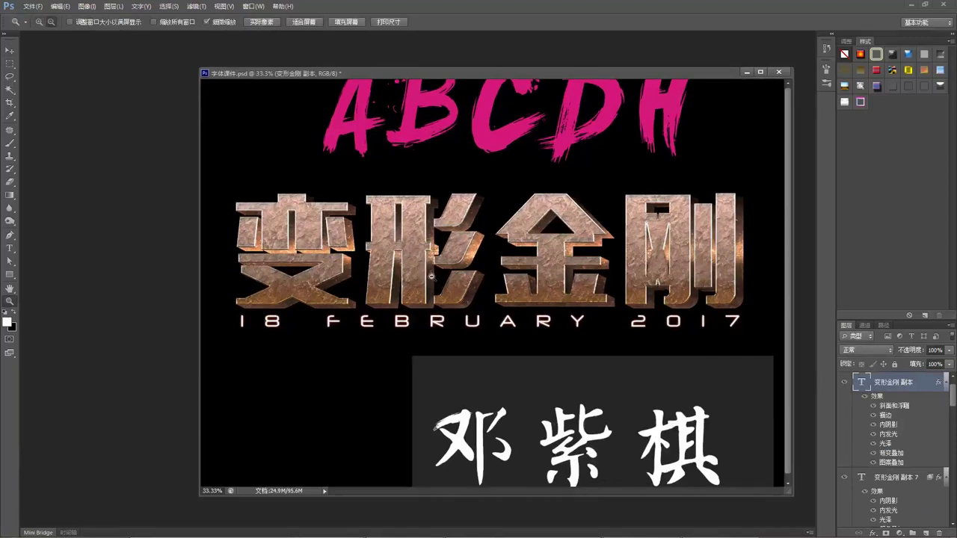
left_click(438, 281, "alt")
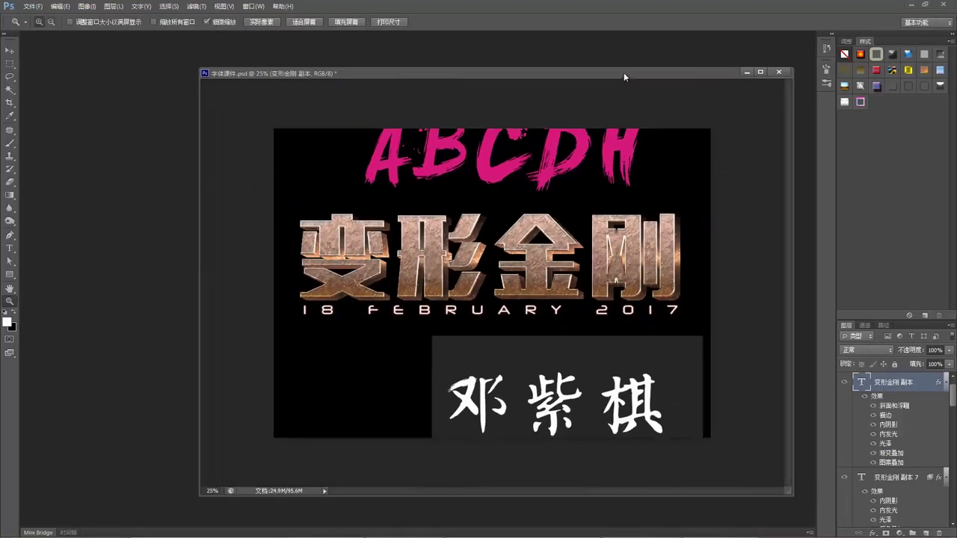
Minimize 字体课件.psd, Photoshop and Illustrator, and clear the open folder windows to show the desktop
left_click(747, 72)
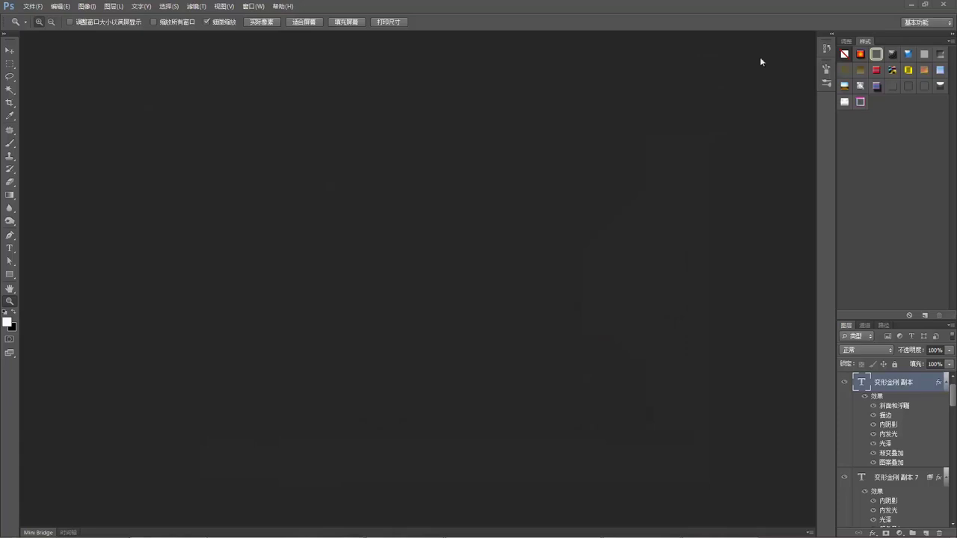
left_click(913, 9)
left_click(914, 11)
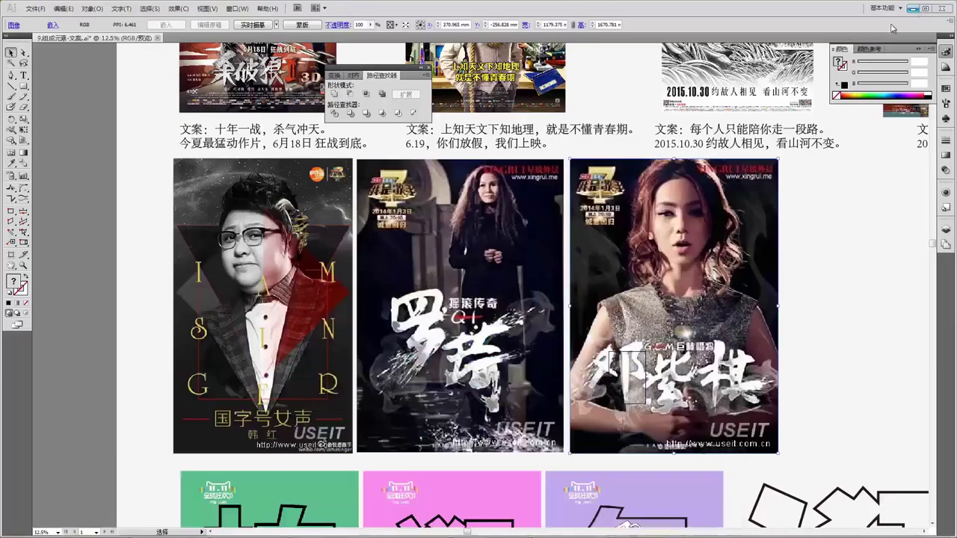
left_click(913, 9)
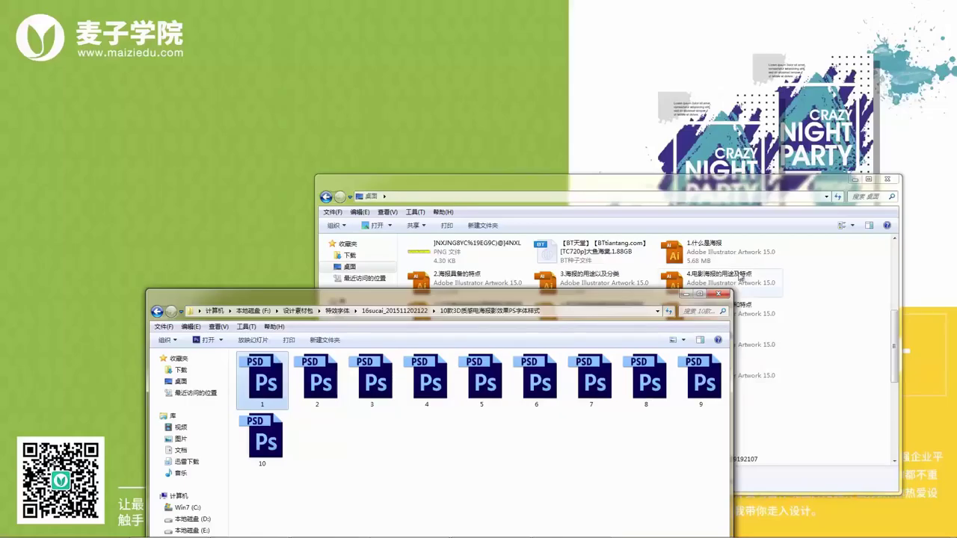
left_click(886, 181)
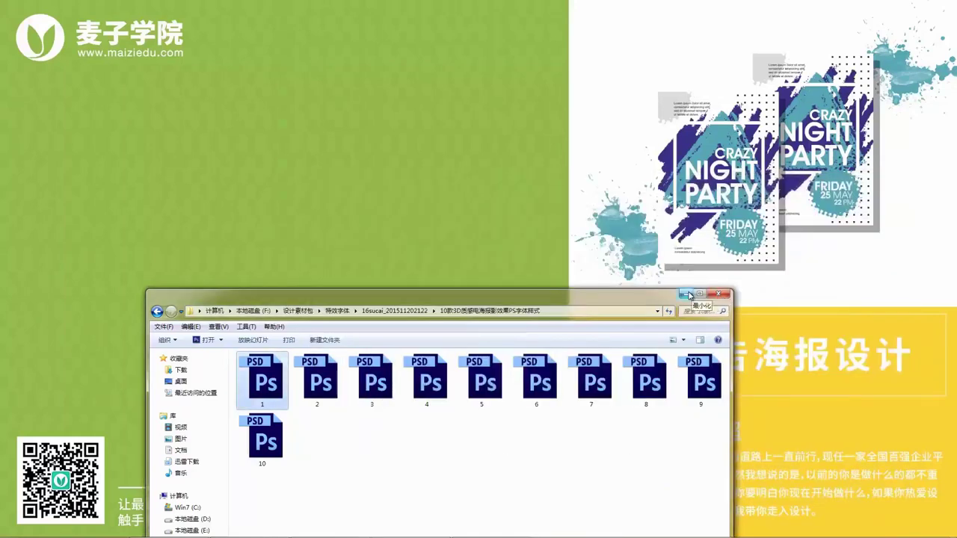
left_click(719, 295)
mouse_move(845, 532)
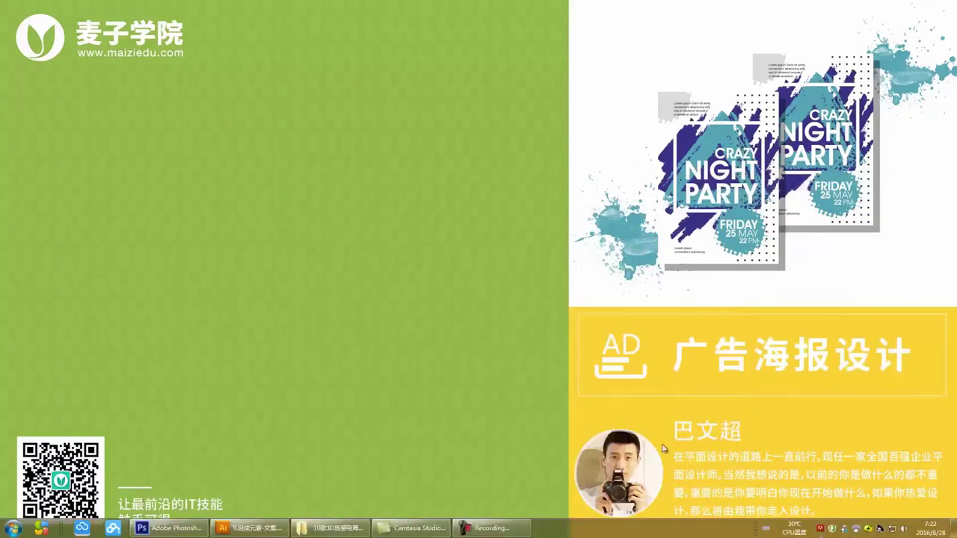
left_click(507, 529)
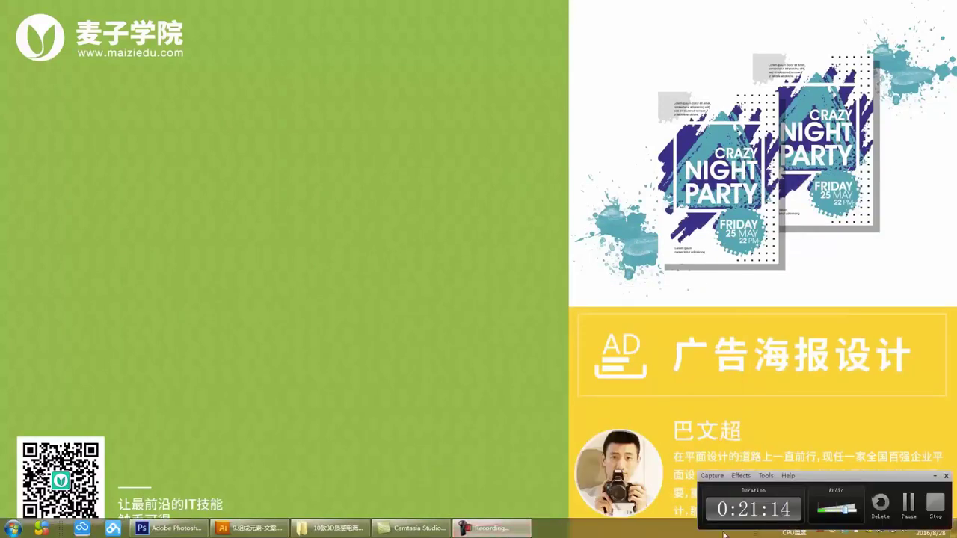